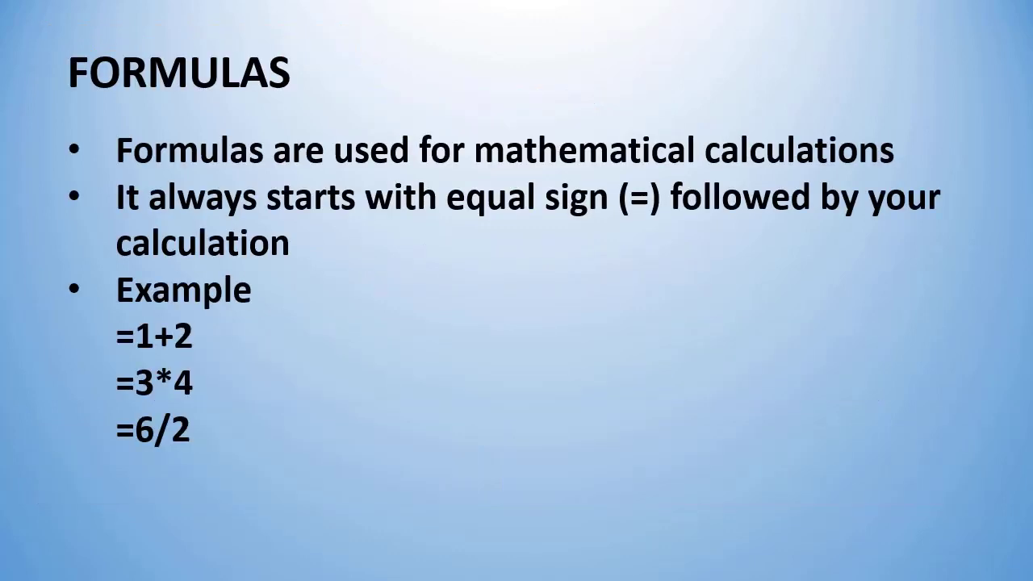
# Underline the FORMULAS heading, 'mathematical calculations', the equals sign and 'calculation' in red ink
pyautogui.moveTo(62, 108); pyautogui.dragTo(286, 109)
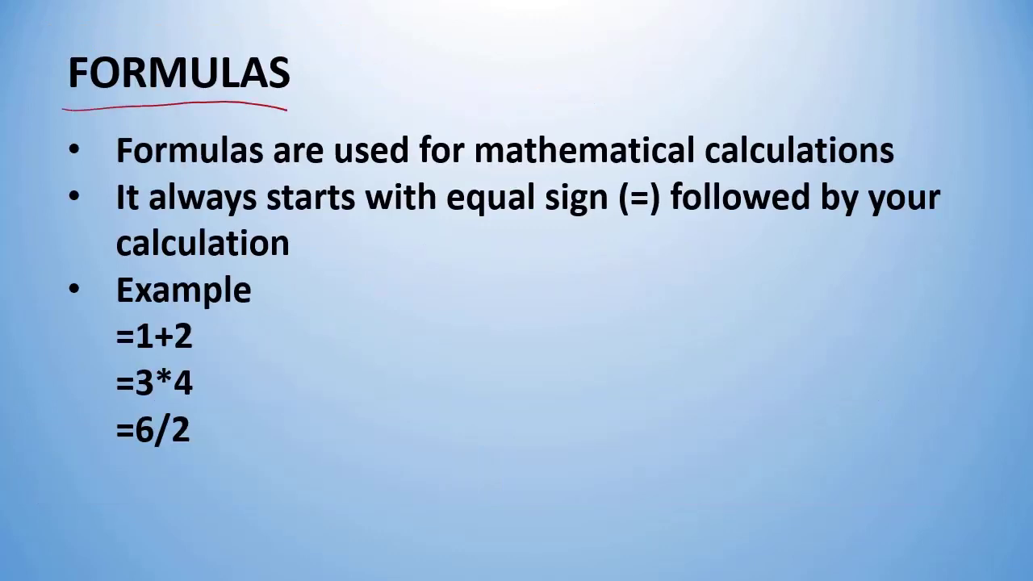
pyautogui.moveTo(129, 173); pyautogui.dragTo(295, 179)
pyautogui.moveTo(480, 166); pyautogui.dragTo(912, 174)
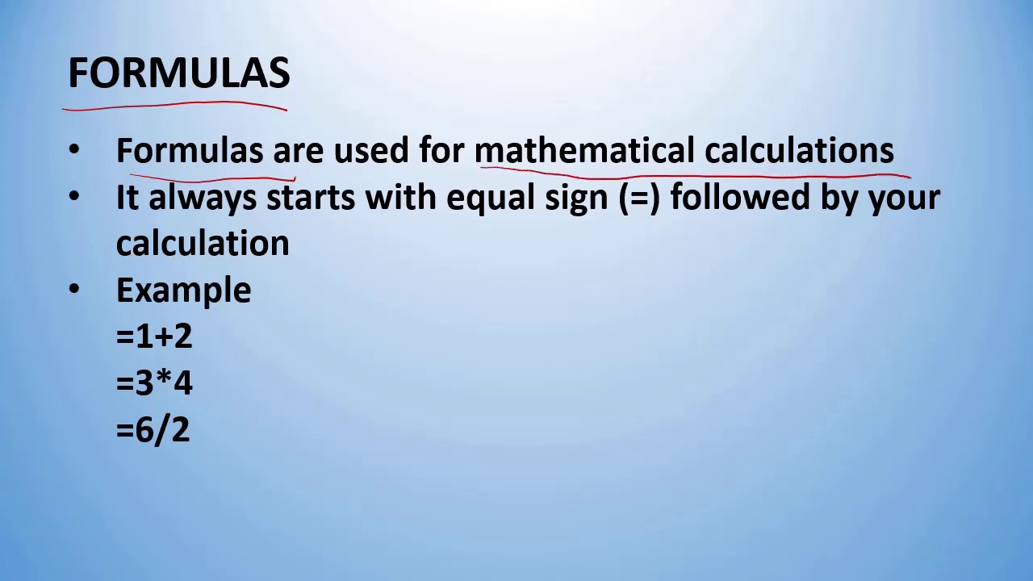
pyautogui.moveTo(613, 226)
pyautogui.mouseDown()
pyautogui.moveTo(667, 229)
pyautogui.moveTo(623, 234)
pyautogui.moveTo(652, 237)
pyautogui.mouseUp()
pyautogui.moveTo(127, 262); pyautogui.dragTo(281, 270)
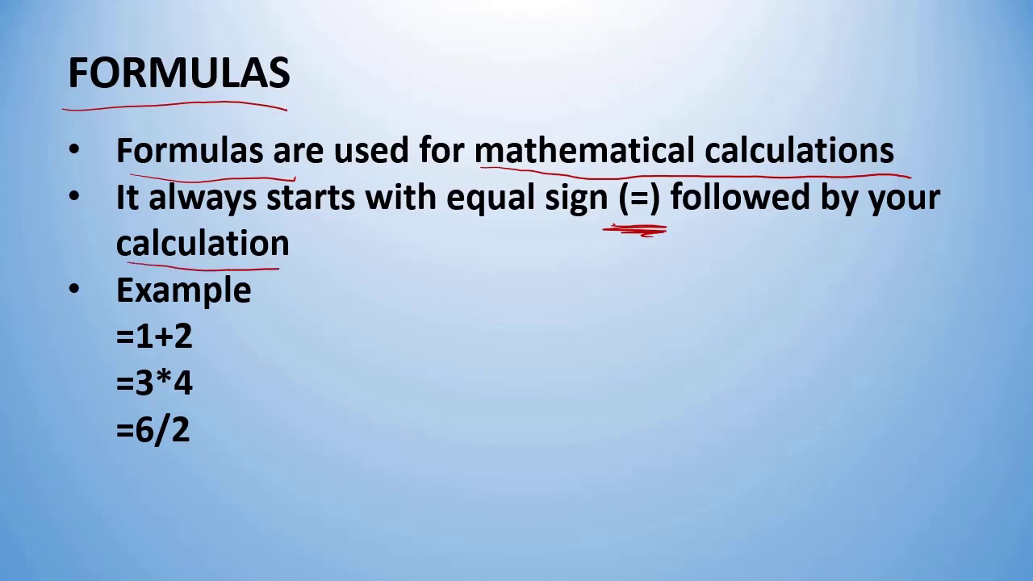
# Mark up the =1+2, =3*4 and =6/2 examples, then reveal the spreadsheet holding 2 and 4
pyautogui.moveTo(55, 278); pyautogui.dragTo(52, 488)
pyautogui.moveTo(111, 356)
pyautogui.mouseDown()
pyautogui.moveTo(187, 353)
pyautogui.moveTo(149, 355)
pyautogui.mouseUp()
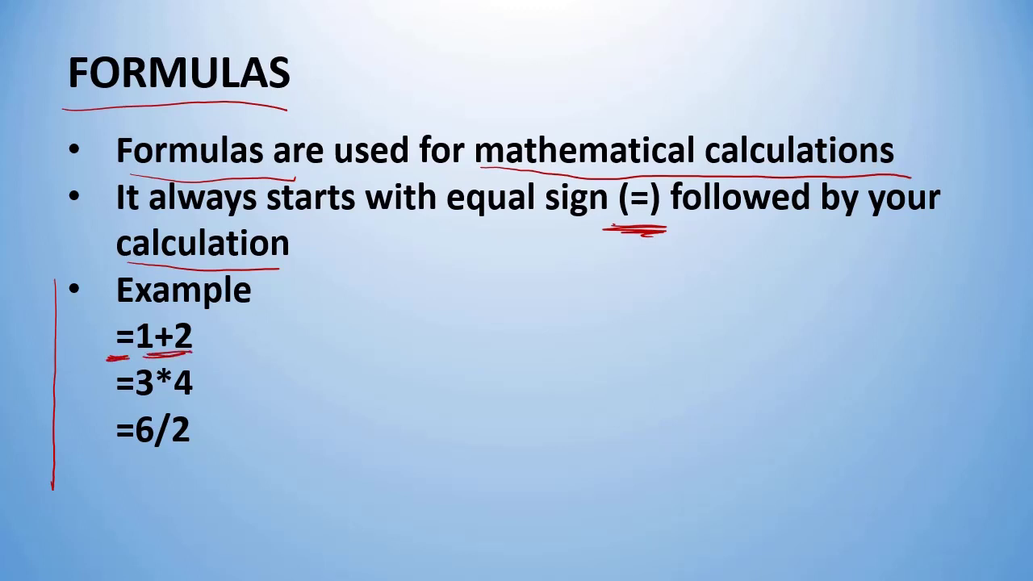
pyautogui.moveTo(145, 400)
pyautogui.mouseDown()
pyautogui.moveTo(188, 398)
pyautogui.moveTo(110, 406)
pyautogui.moveTo(176, 398)
pyautogui.mouseUp()
pyautogui.moveTo(113, 449); pyautogui.dragTo(182, 458)
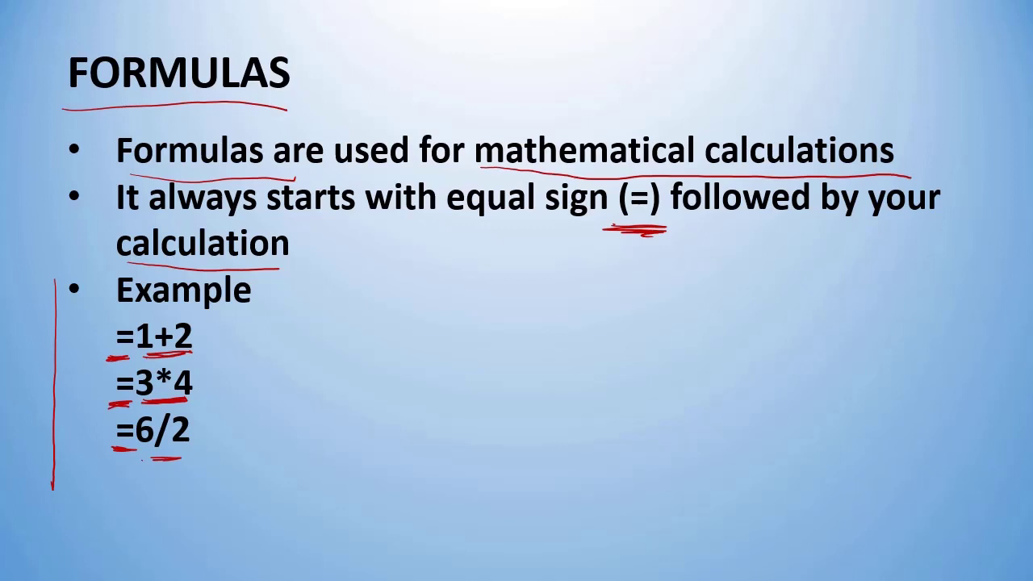
pyautogui.moveTo(626, 228); pyautogui.dragTo(655, 230)
pyautogui.moveTo(147, 311); pyautogui.dragTo(151, 352)
pyautogui.moveTo(179, 310); pyautogui.dragTo(192, 306)
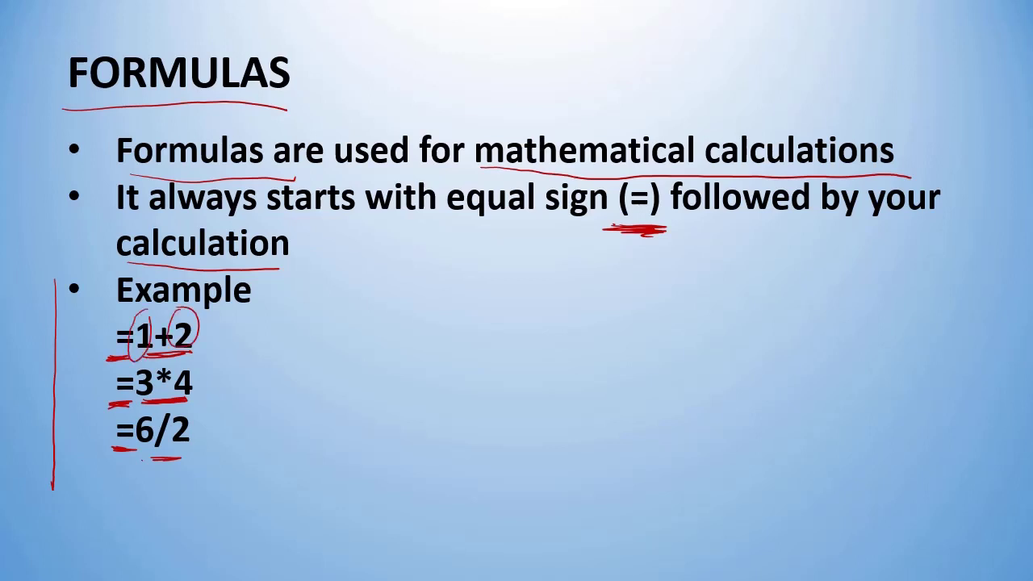
pyautogui.press('Right')
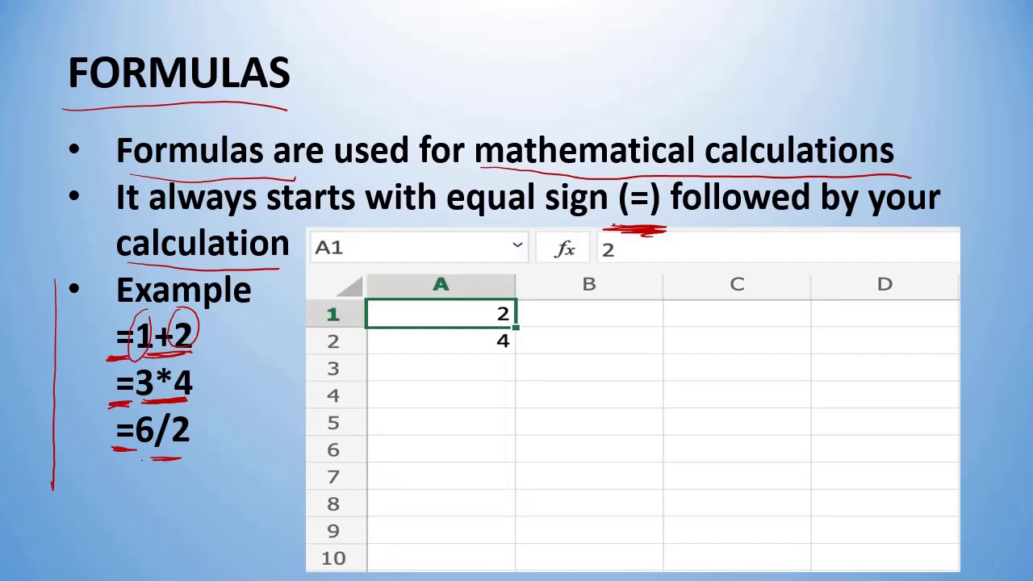
# Circle the 2 and 4 in red ink and handwrite A3 → =A1+A2 beside row 3
pyautogui.moveTo(509, 297); pyautogui.dragTo(515, 352)
pyautogui.moveTo(346, 373)
pyautogui.mouseDown()
pyautogui.moveTo(355, 360)
pyautogui.moveTo(369, 374)
pyautogui.moveTo(382, 366)
pyautogui.moveTo(379, 375)
pyautogui.mouseUp()
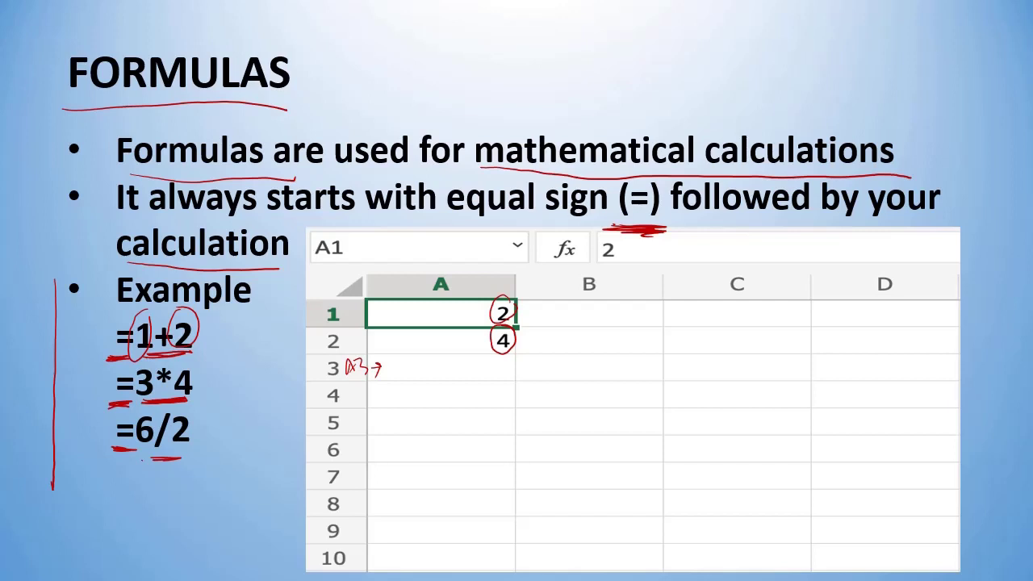
pyautogui.moveTo(392, 365)
pyautogui.mouseDown()
pyautogui.moveTo(408, 365)
pyautogui.moveTo(408, 375)
pyautogui.moveTo(430, 360)
pyautogui.moveTo(446, 383)
pyautogui.moveTo(507, 382)
pyautogui.mouseUp()
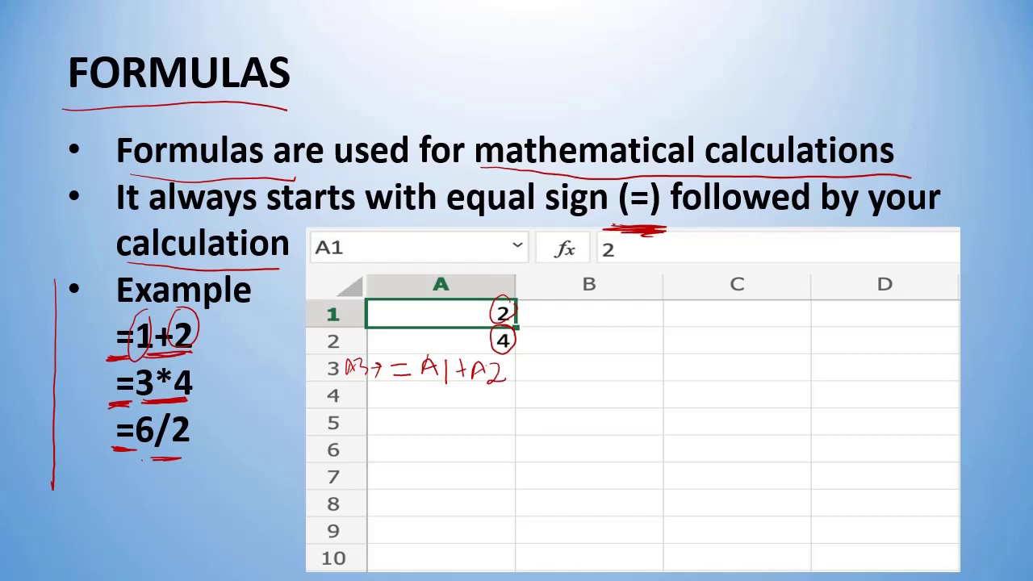
pyautogui.moveTo(511, 359); pyautogui.dragTo(512, 377)
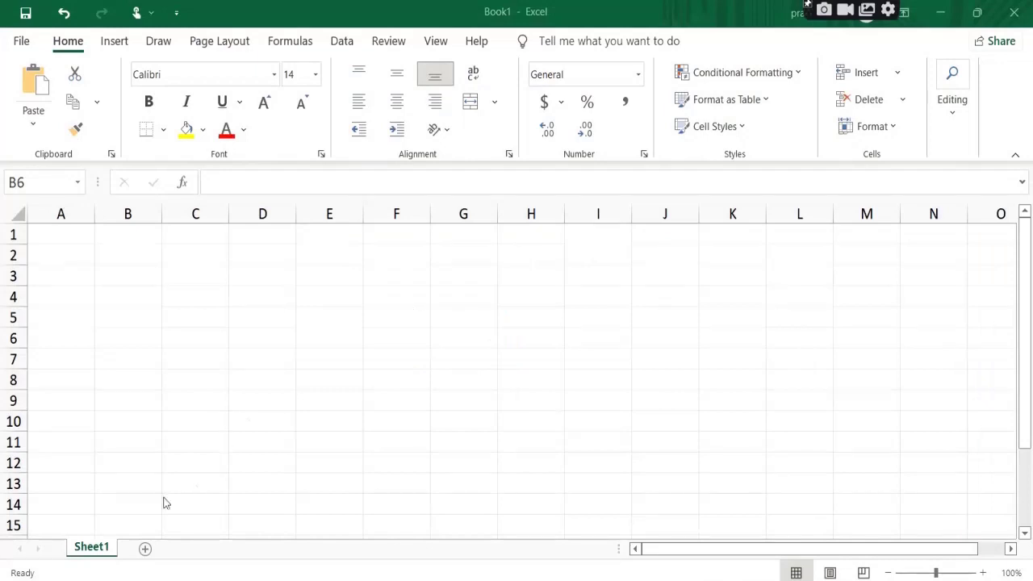
pyautogui.doubleClick(91, 548)
pyautogui.moveTo(67, 230); pyautogui.dragTo(991, 317)
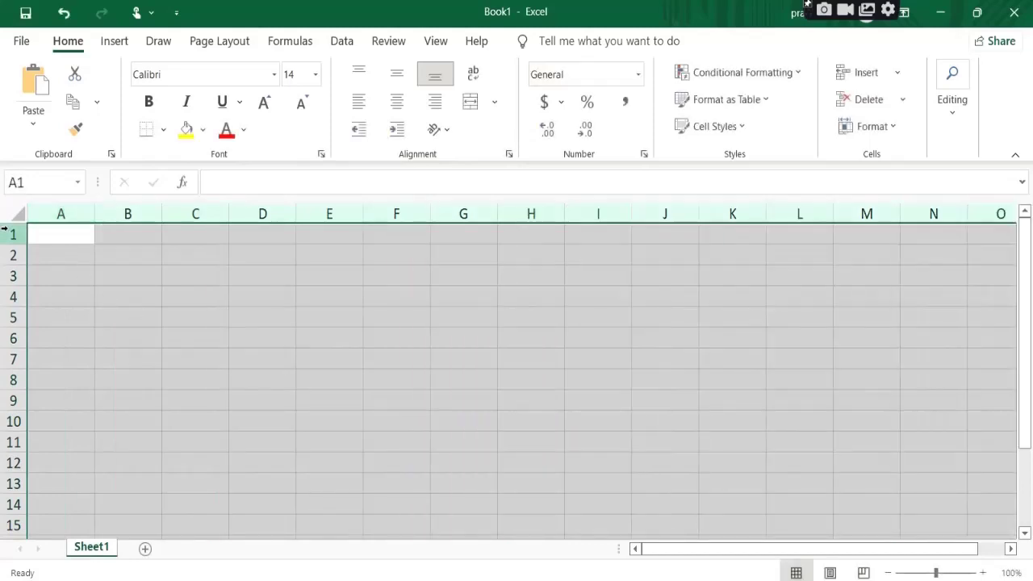
pyautogui.moveTo(13, 234); pyautogui.dragTo(13, 513)
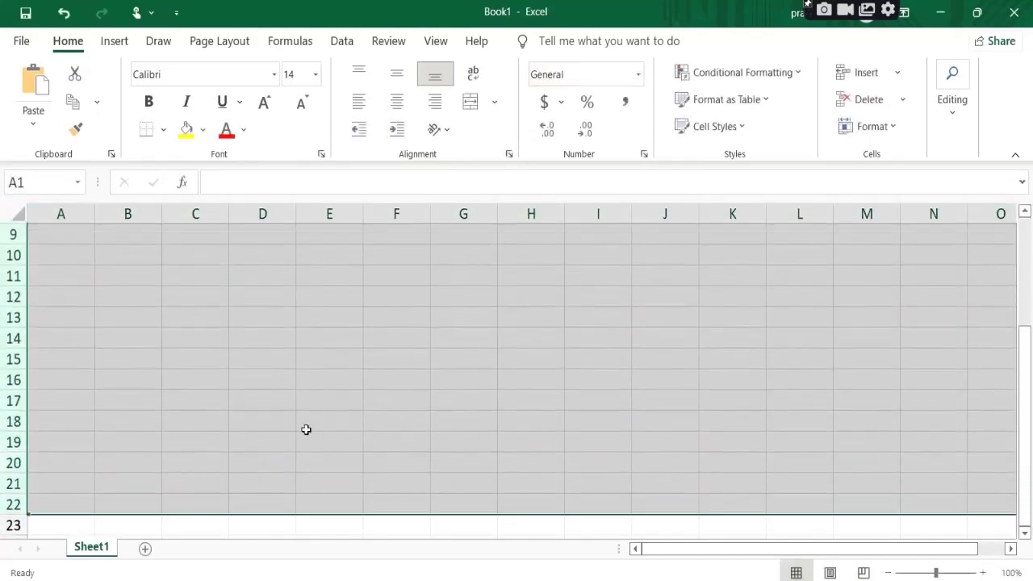
pyautogui.moveTo(1024, 434); pyautogui.dragTo(1025, 240)
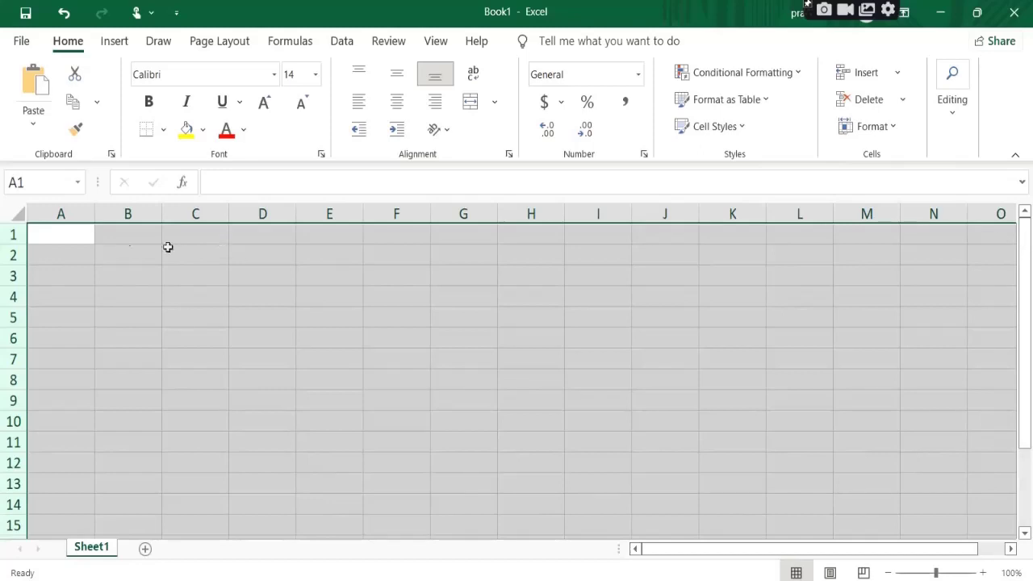
pyautogui.click(118, 289)
pyautogui.click(181, 258)
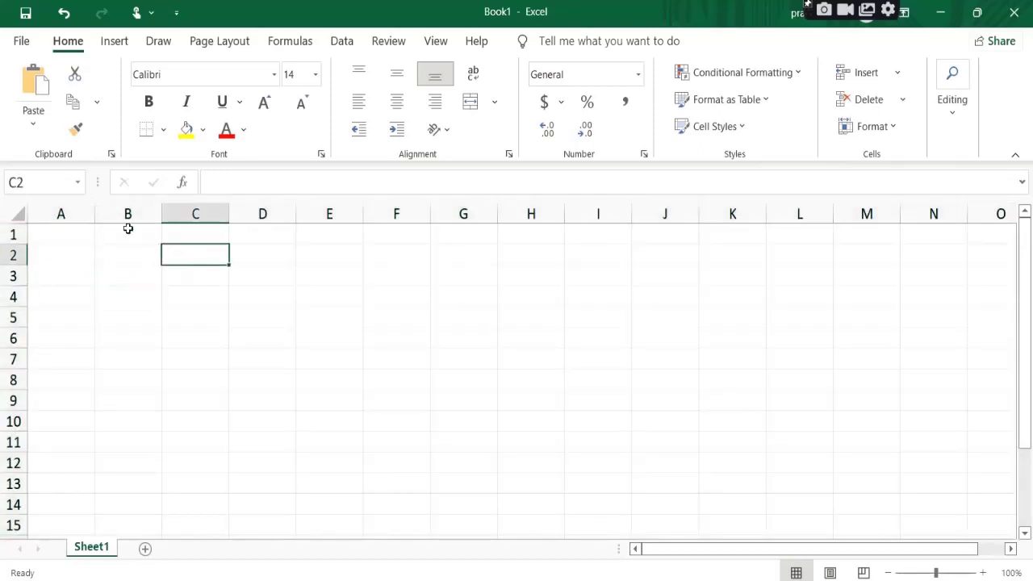
pyautogui.click(128, 229)
pyautogui.click(74, 292)
pyautogui.click(162, 302)
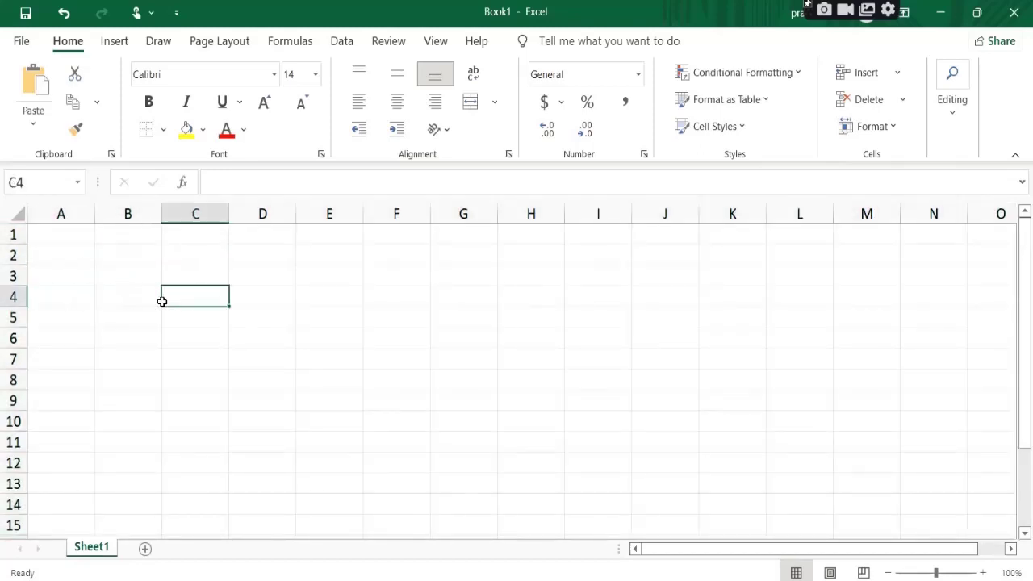
pyautogui.click(103, 258)
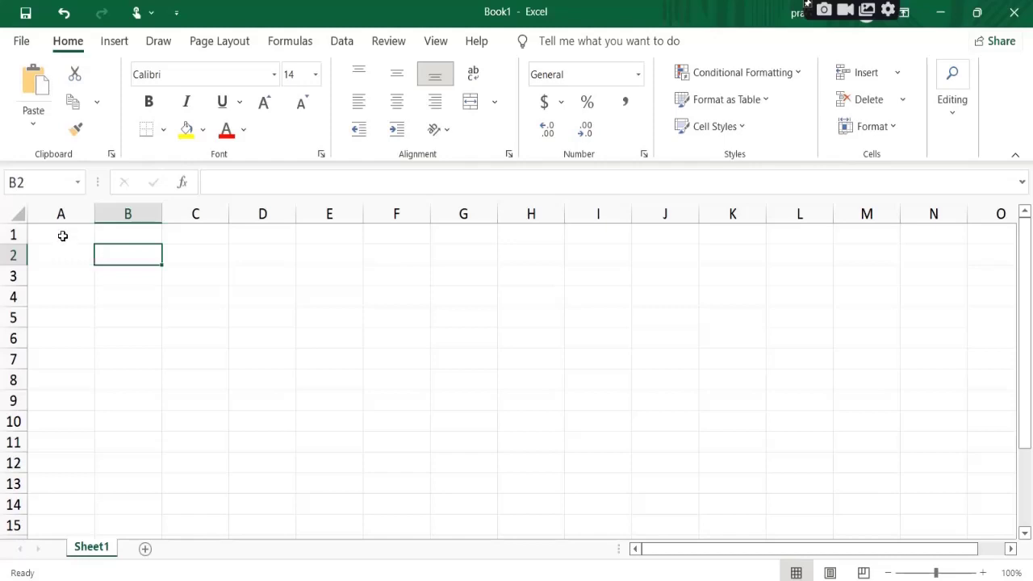
pyautogui.click(63, 235)
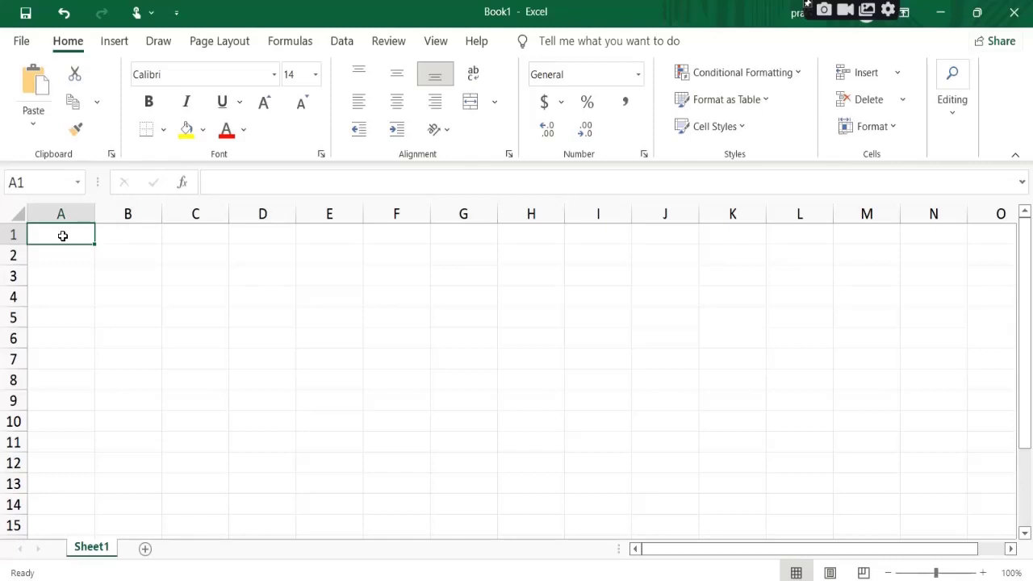
pyautogui.click(36, 181)
pyautogui.click(53, 182)
pyautogui.doubleClick(53, 182)
pyautogui.click(66, 291)
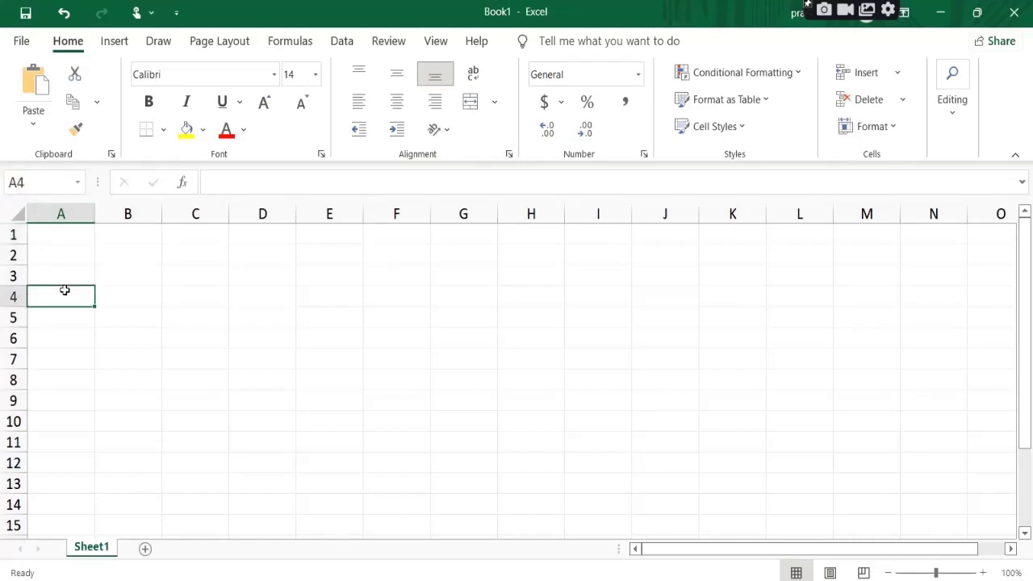
pyautogui.click(67, 234)
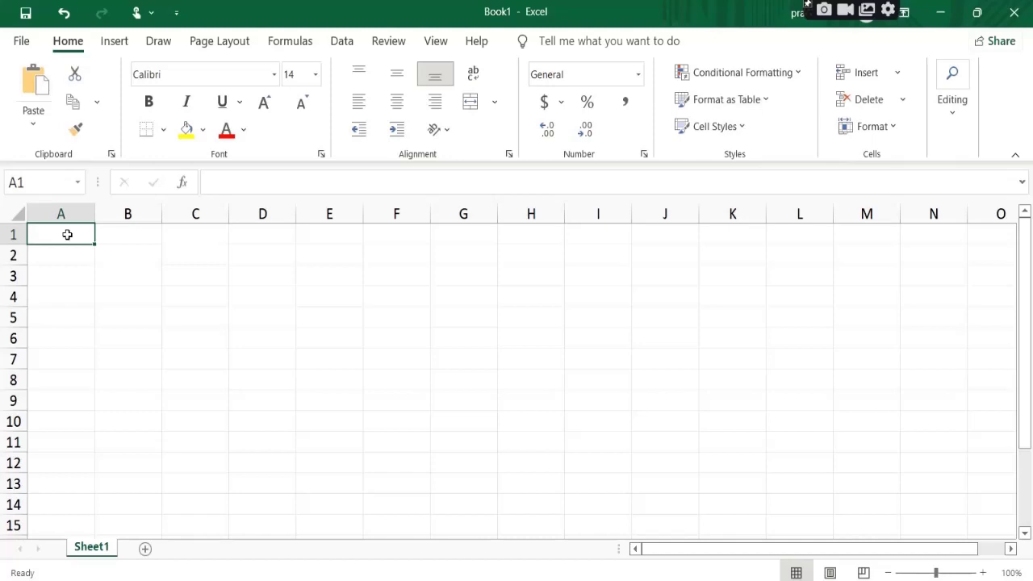
# Enter the formula =4+2 in cell A1 so it calculates 6
pyautogui.write('=4')
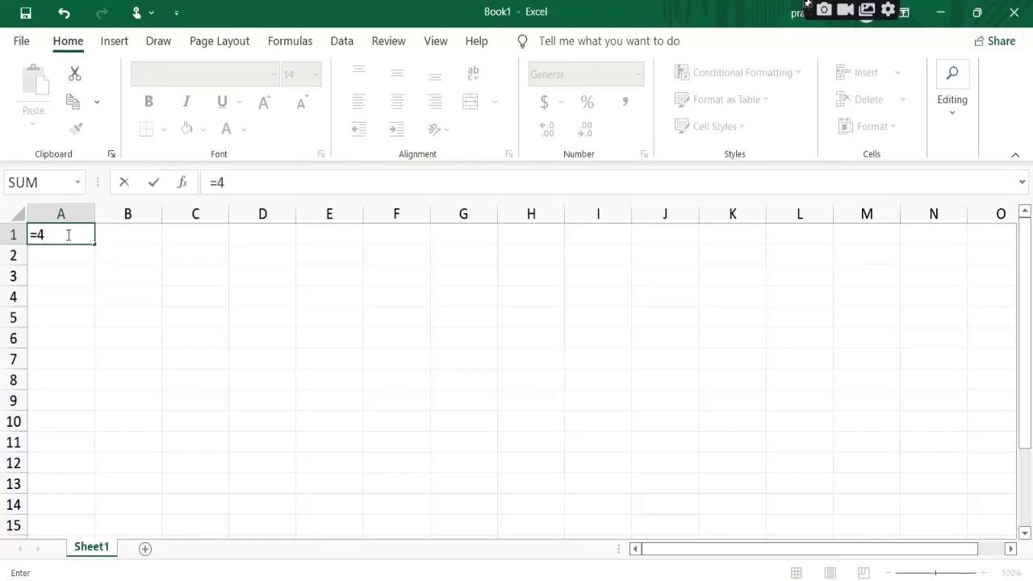
pyautogui.write('+')
pyautogui.write('2')
pyautogui.moveTo(78, 234); pyautogui.dragTo(7, 235)
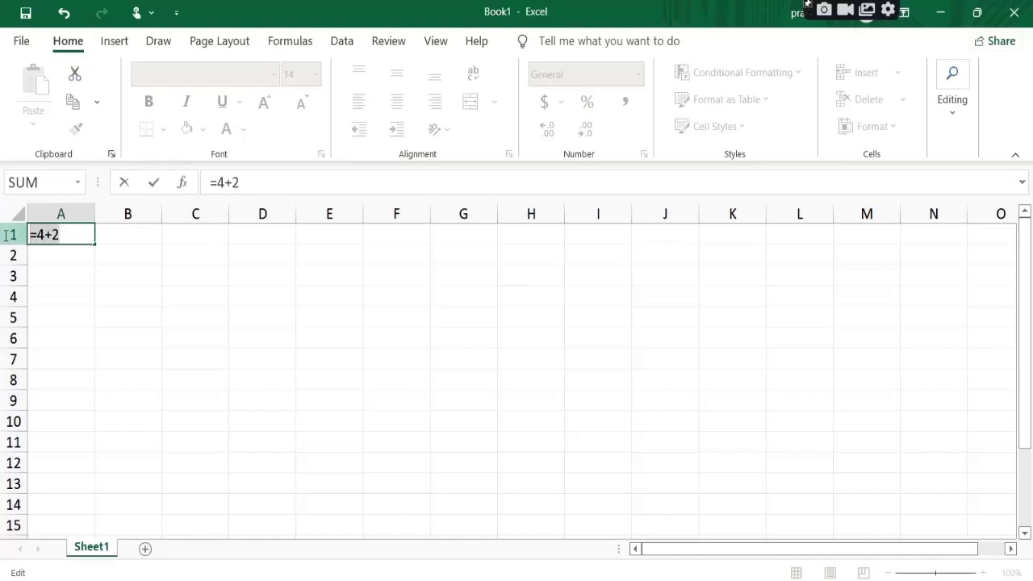
pyautogui.moveTo(259, 182); pyautogui.dragTo(185, 183)
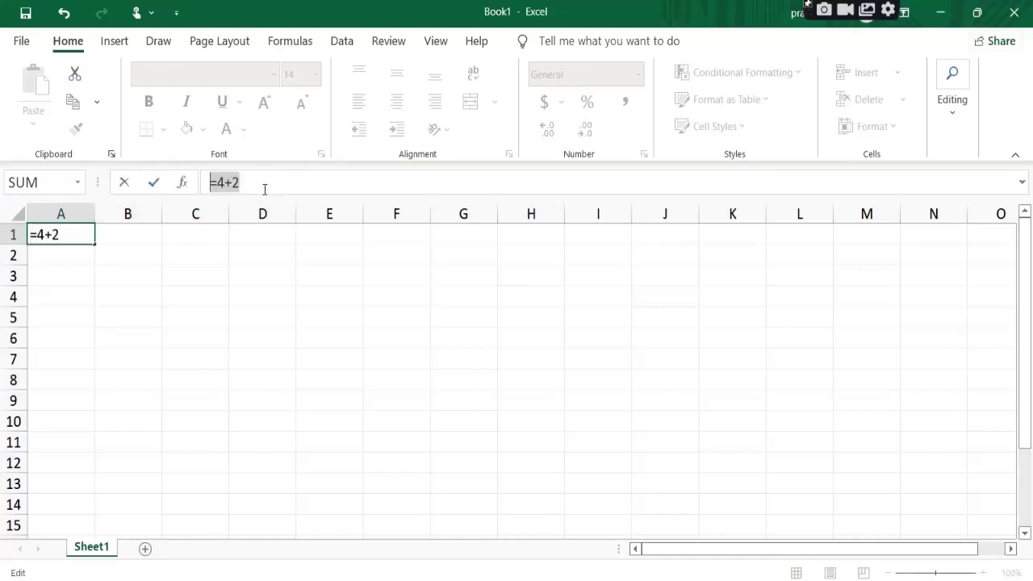
pyautogui.moveTo(264, 189); pyautogui.dragTo(185, 183)
pyautogui.moveTo(269, 184); pyautogui.dragTo(183, 183)
pyautogui.click(81, 239)
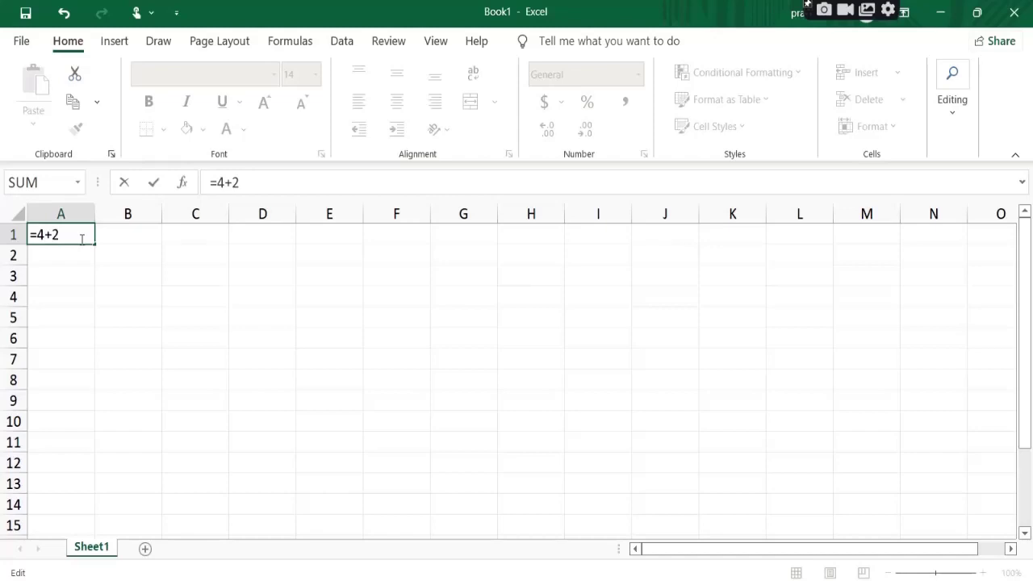
pyautogui.press('Return')
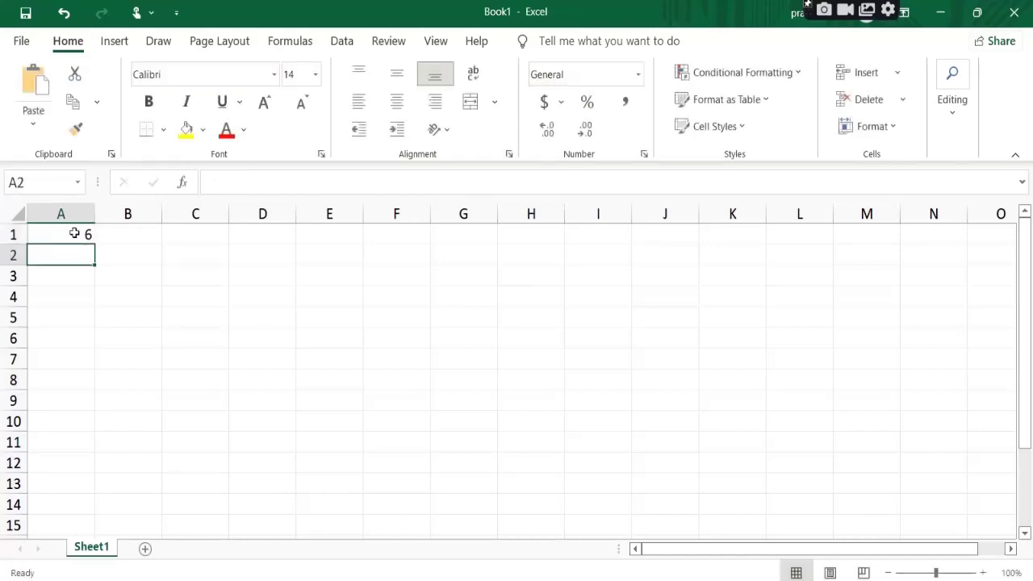
# Reselect A1 and highlight its =4+2 formula in the formula bar, leaving it unchanged
pyautogui.click(68, 236)
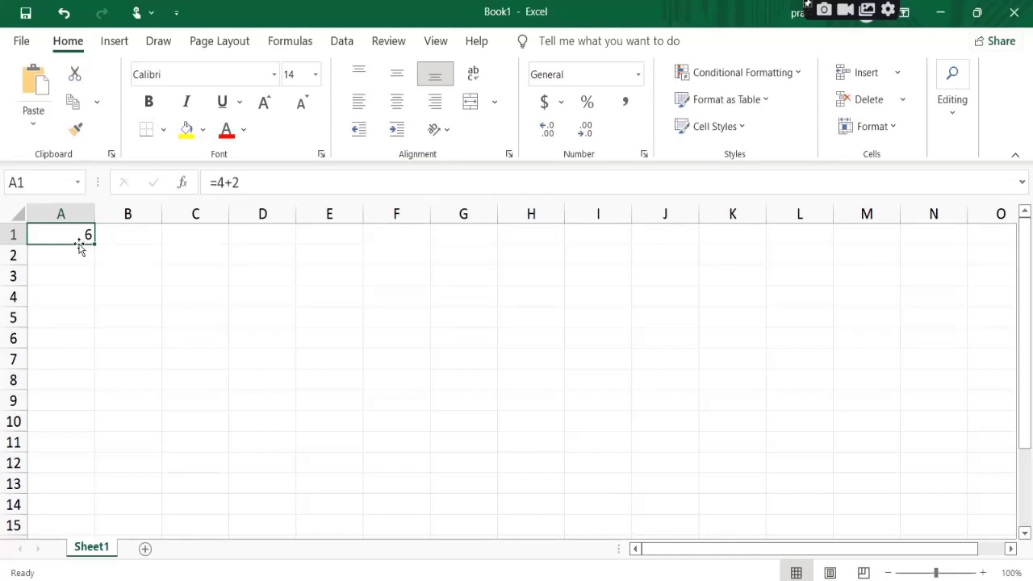
pyautogui.click(259, 182)
pyautogui.moveTo(247, 182); pyautogui.dragTo(194, 181)
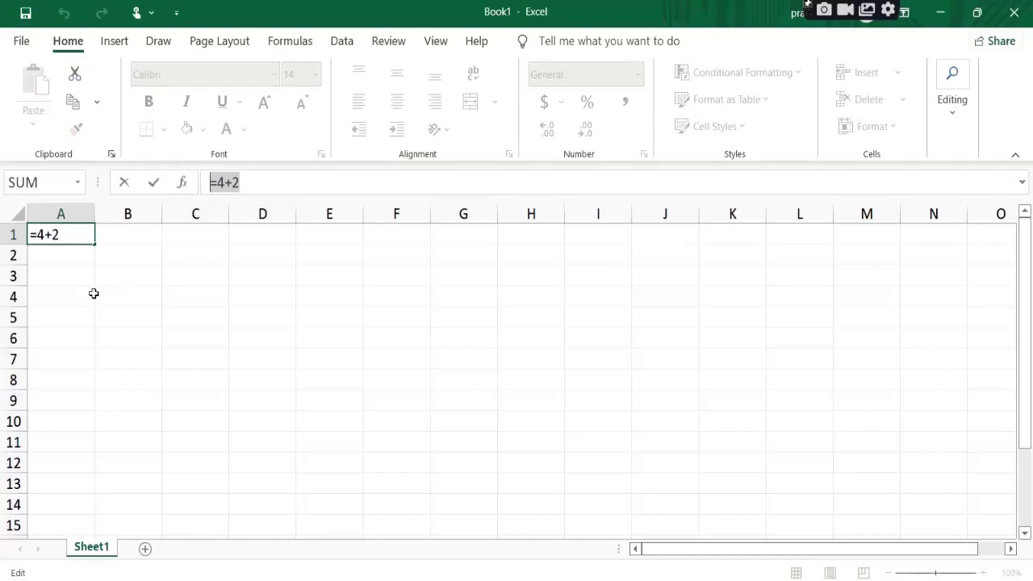
pyautogui.click(93, 293)
pyautogui.press('Escape')
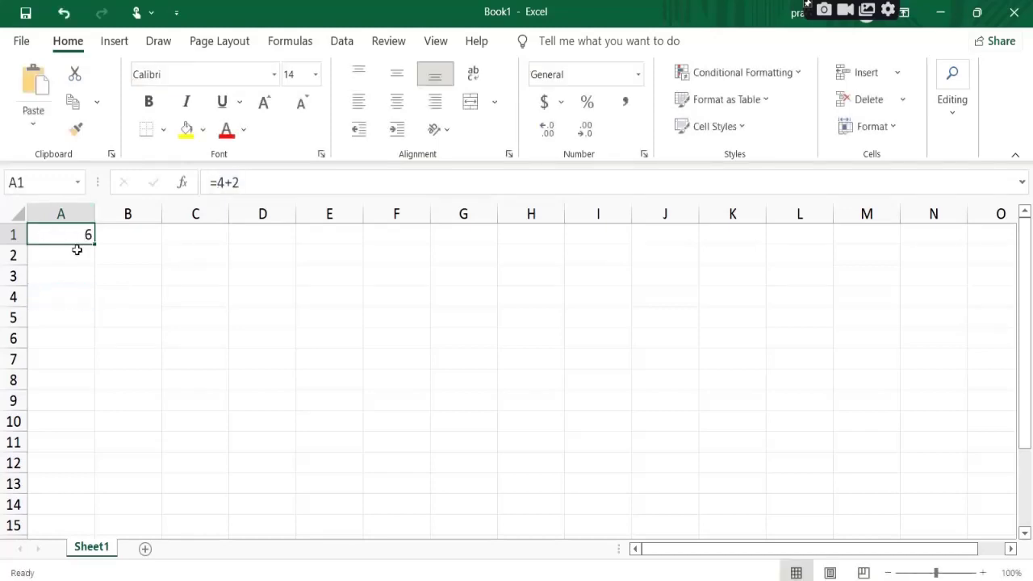
pyautogui.moveTo(249, 182); pyautogui.dragTo(217, 183)
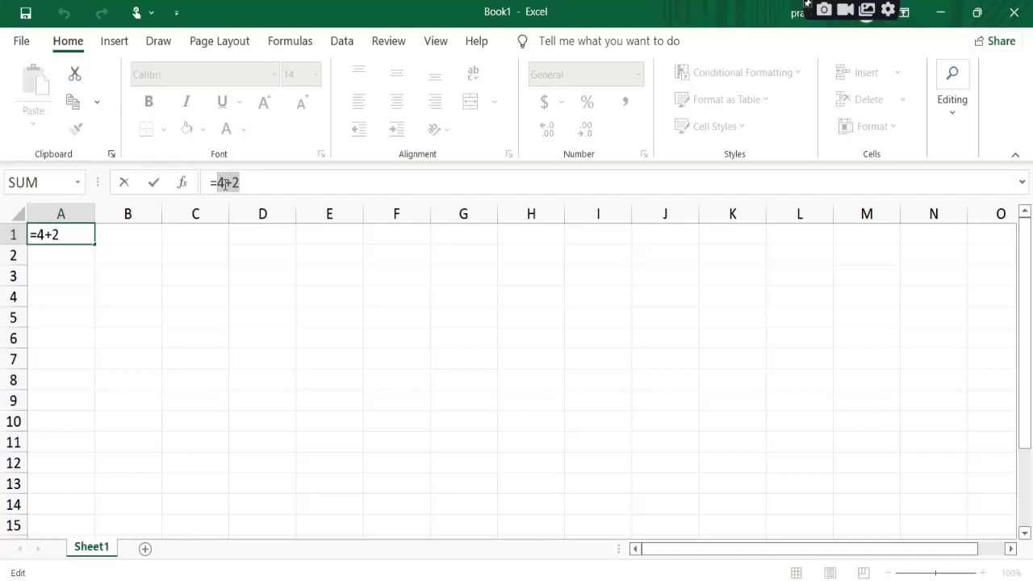
# Enter 8 in C1 and 4 in C2
pyautogui.press('Return')
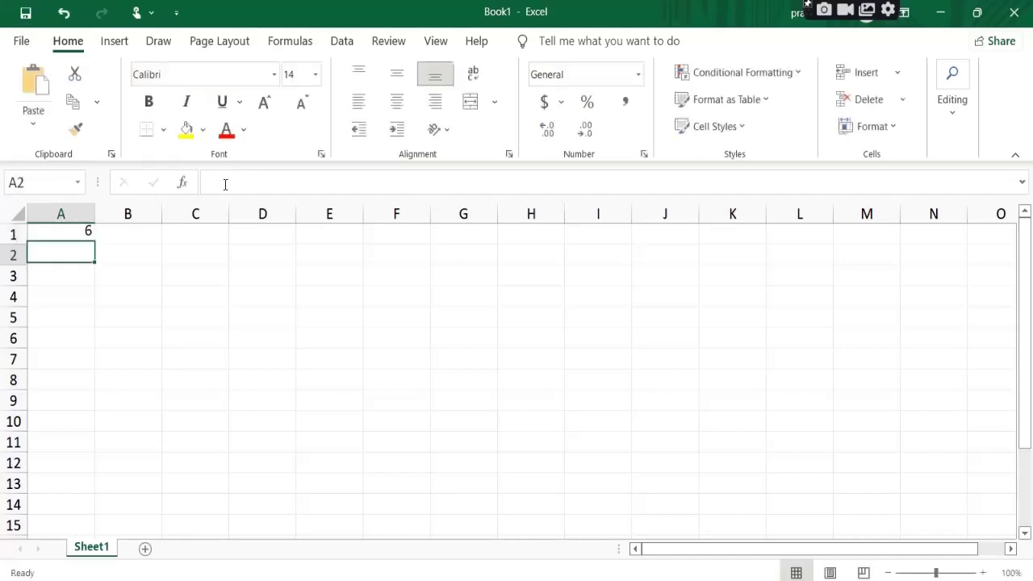
pyautogui.press('Right')
pyautogui.press('Right')
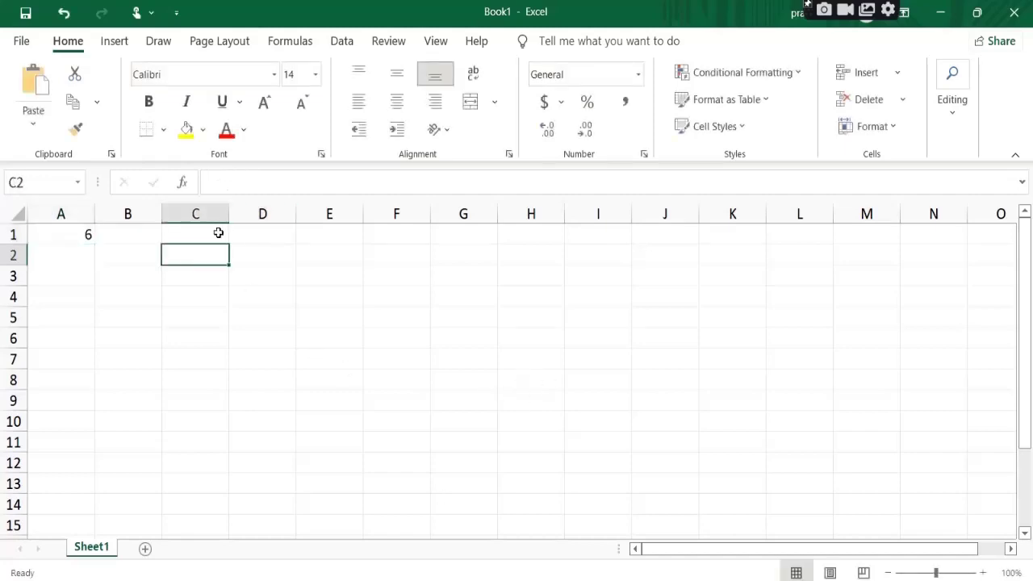
pyautogui.click(203, 238)
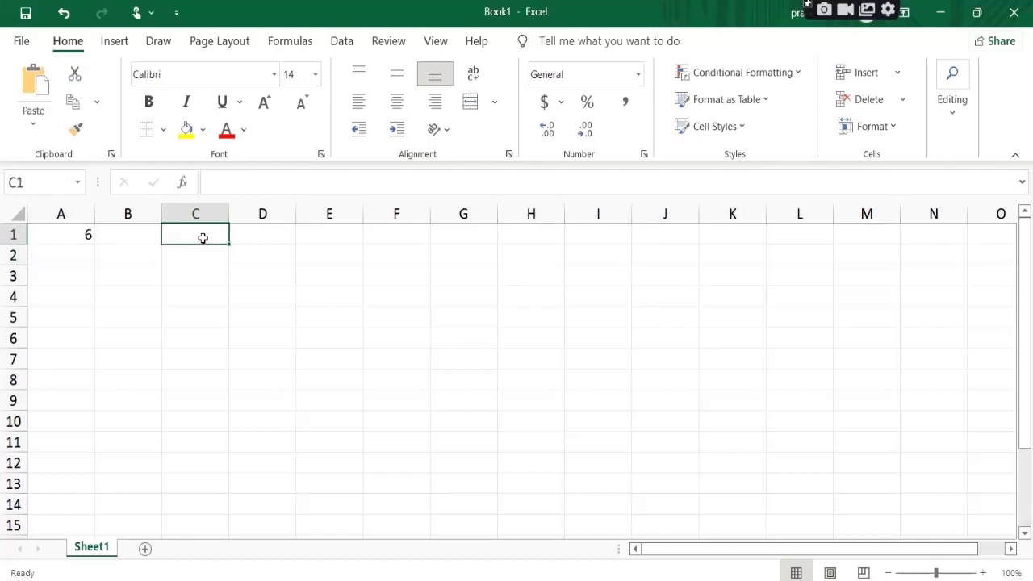
pyautogui.write('8')
pyautogui.press('Return')
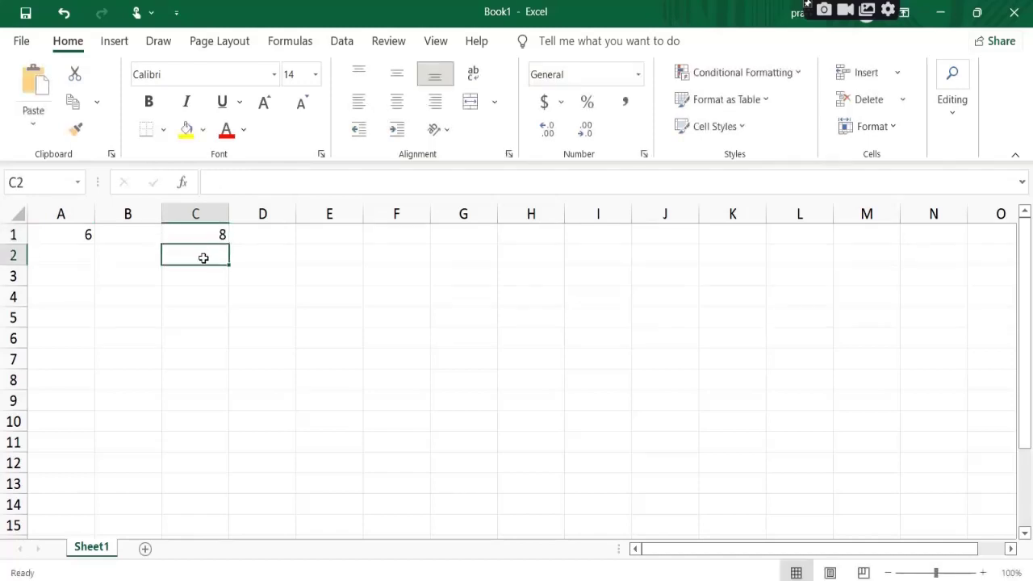
pyautogui.write('4')
pyautogui.press('Return')
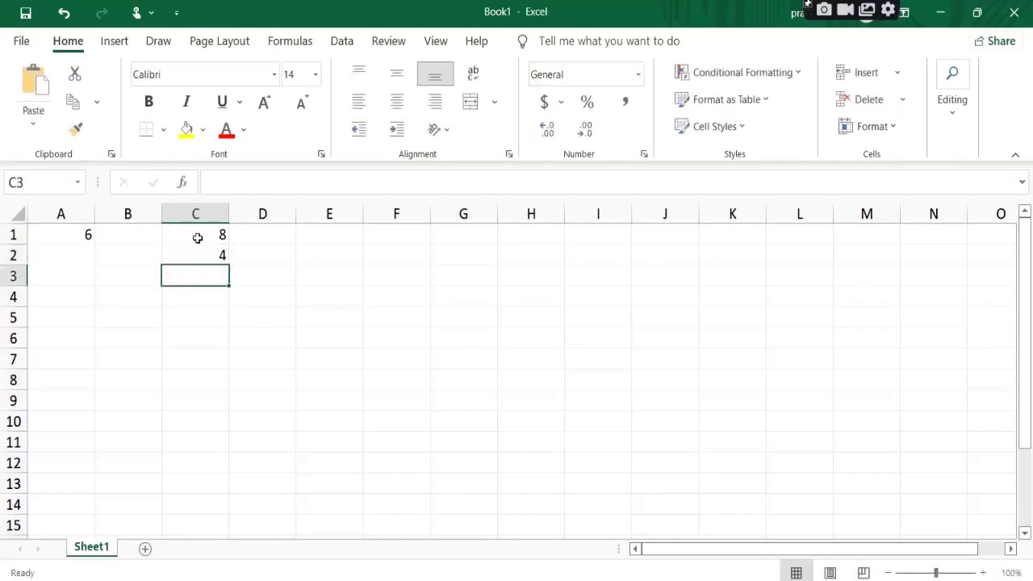
# Point out the 8 in C1 and 4 in C2, ending on C3 for the sum
pyautogui.click(197, 238)
pyautogui.click(200, 259)
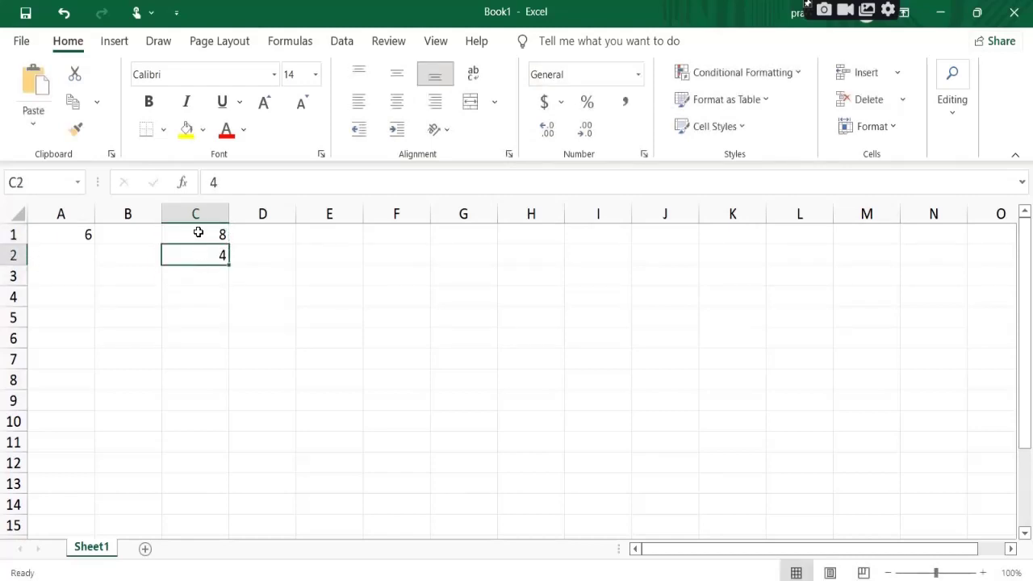
pyautogui.click(198, 232)
pyautogui.click(29, 183)
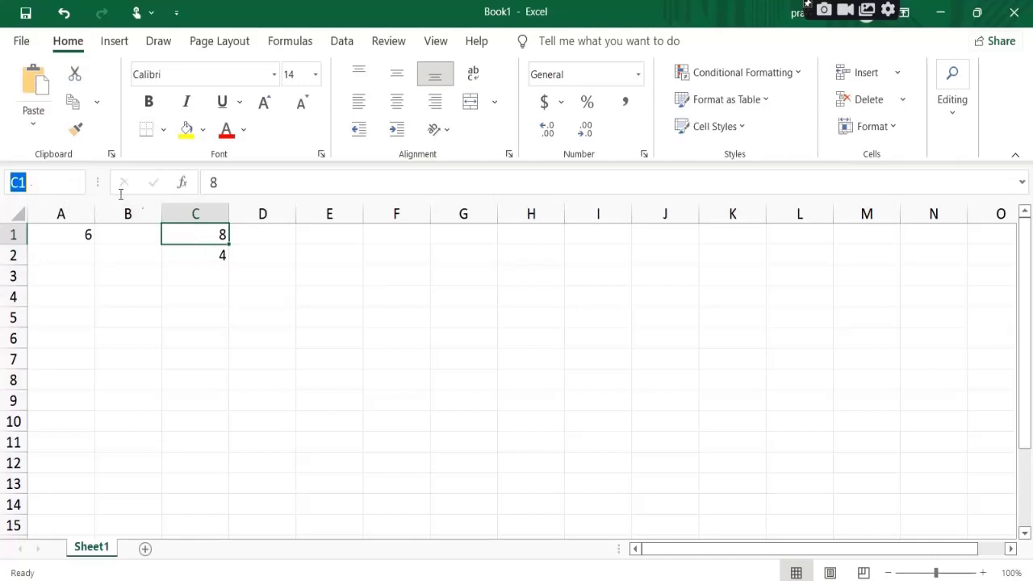
pyautogui.click(206, 280)
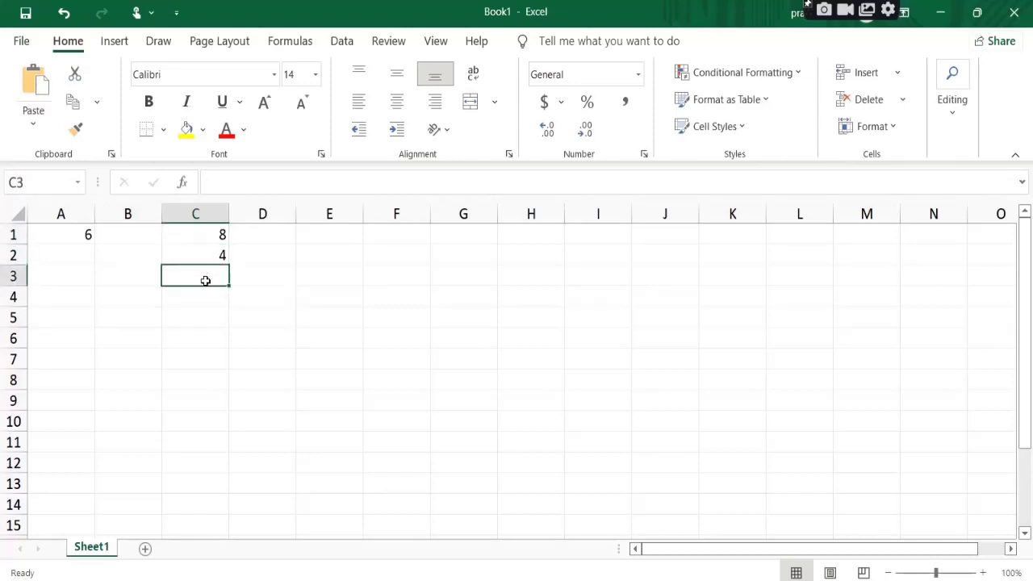
pyautogui.click(210, 234)
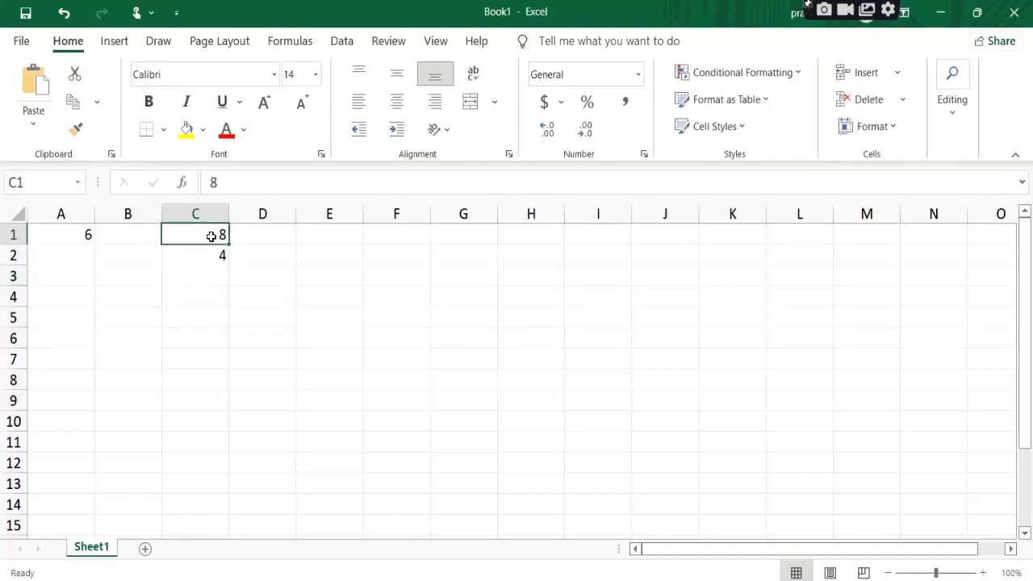
pyautogui.click(211, 256)
pyautogui.click(210, 280)
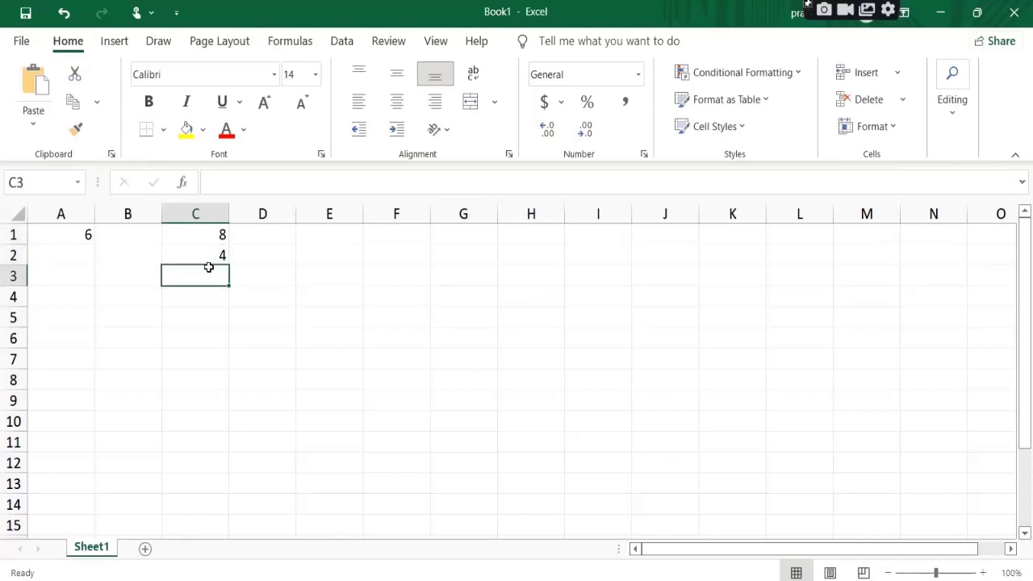
pyautogui.click(207, 235)
pyautogui.click(208, 253)
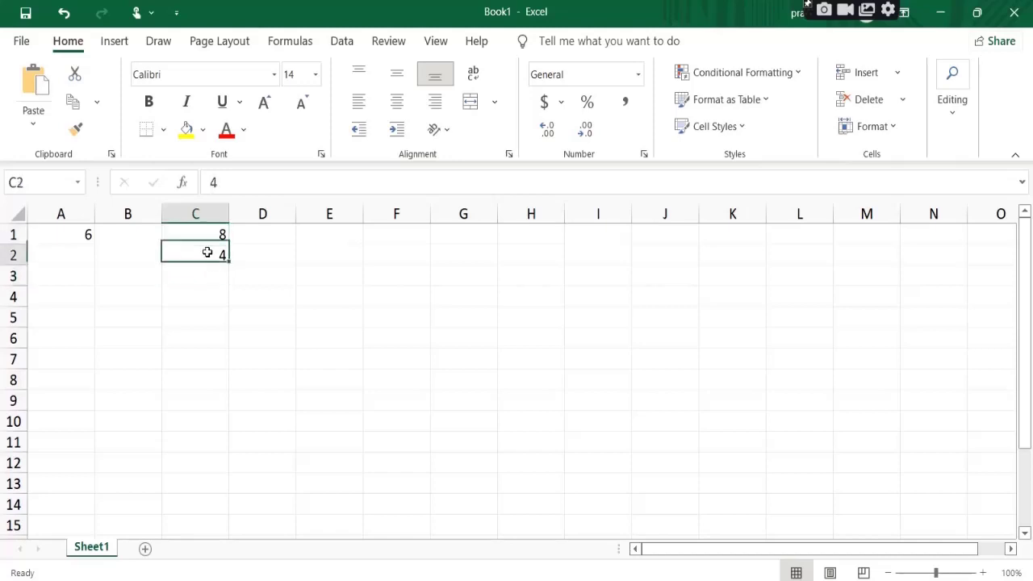
pyautogui.click(208, 234)
pyautogui.click(209, 253)
pyautogui.click(209, 281)
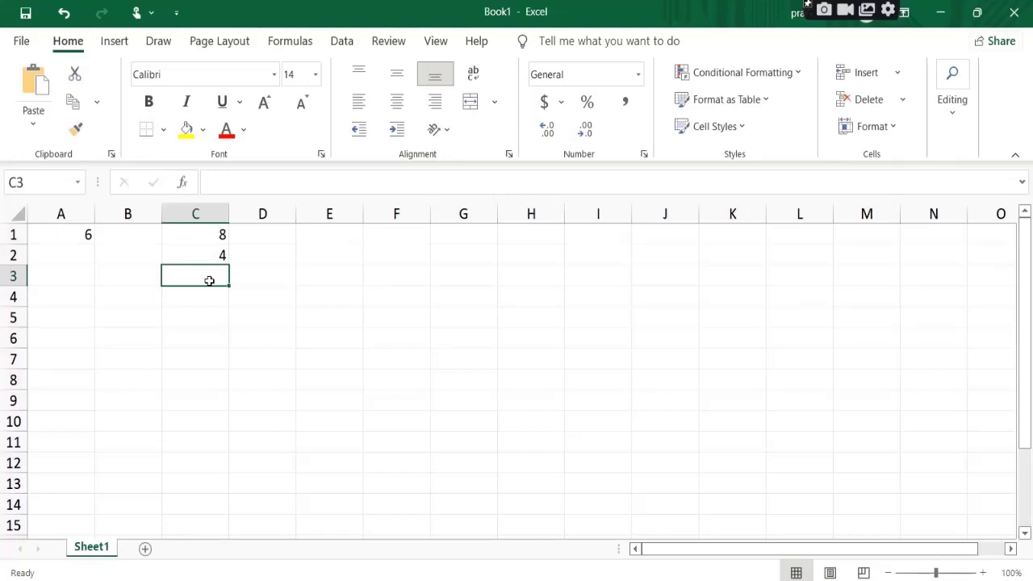
# Enter =C1+C2 in C3 to get 12
pyautogui.write('=')
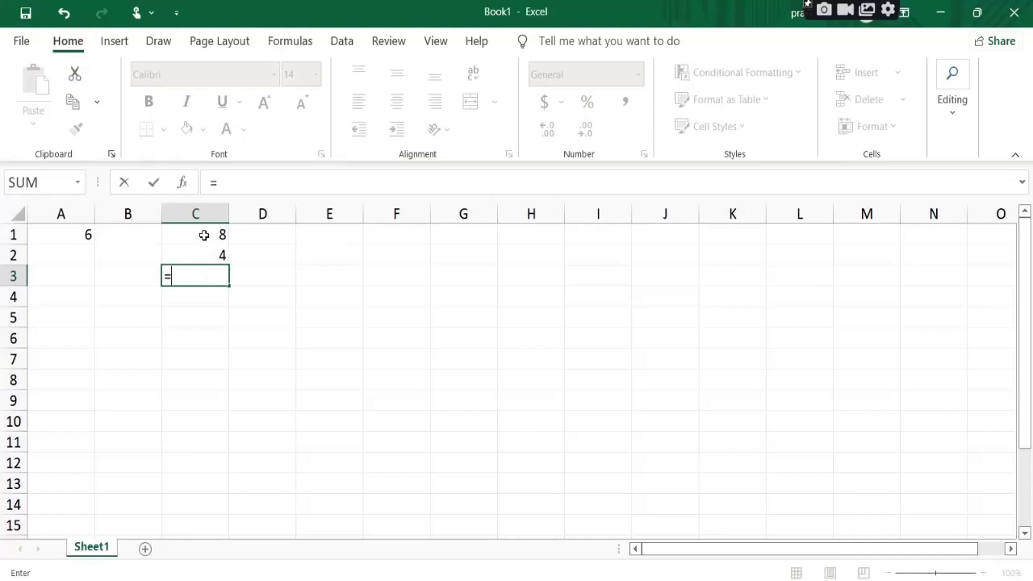
pyautogui.click(204, 235)
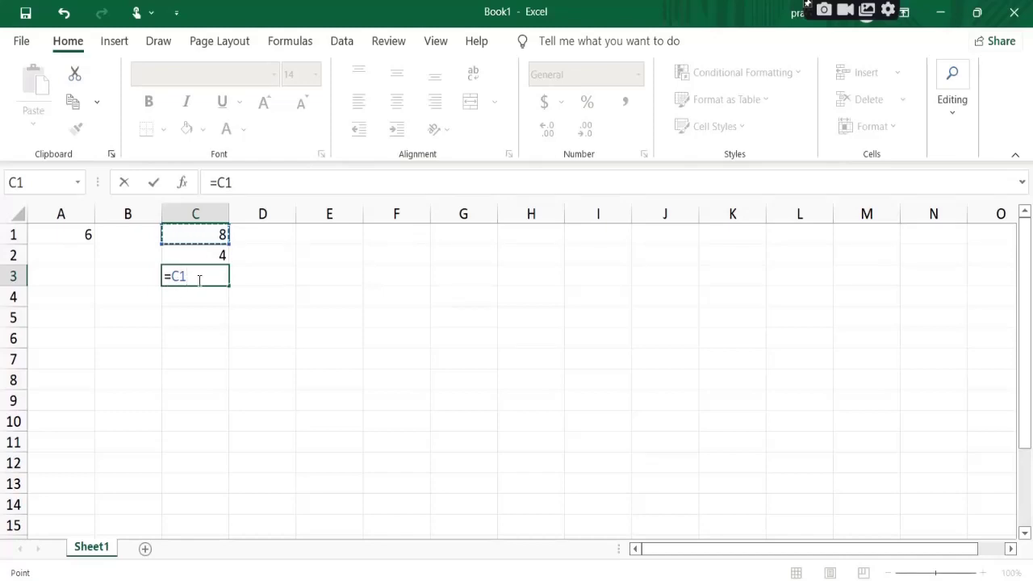
pyautogui.write('+')
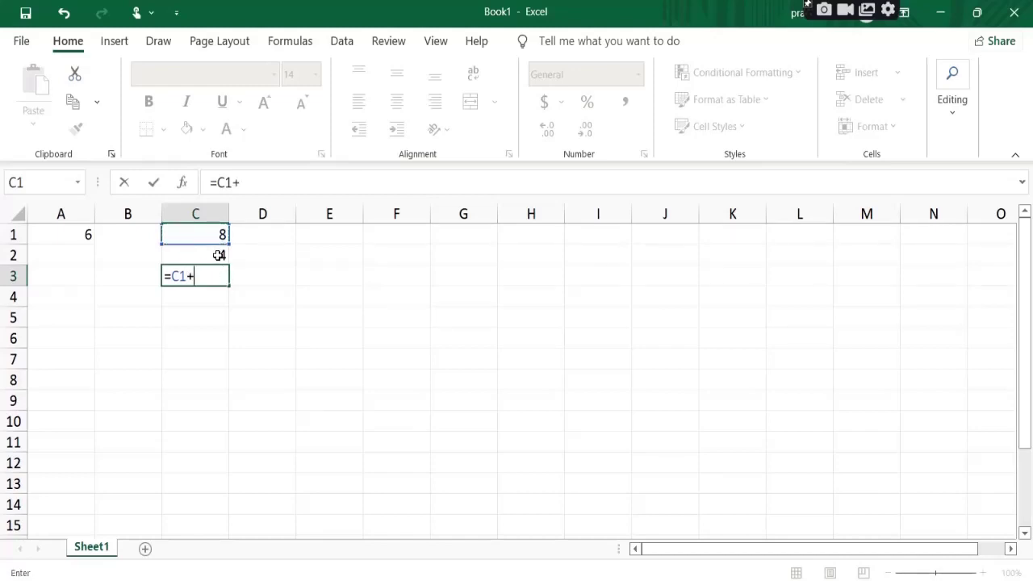
pyautogui.click(219, 255)
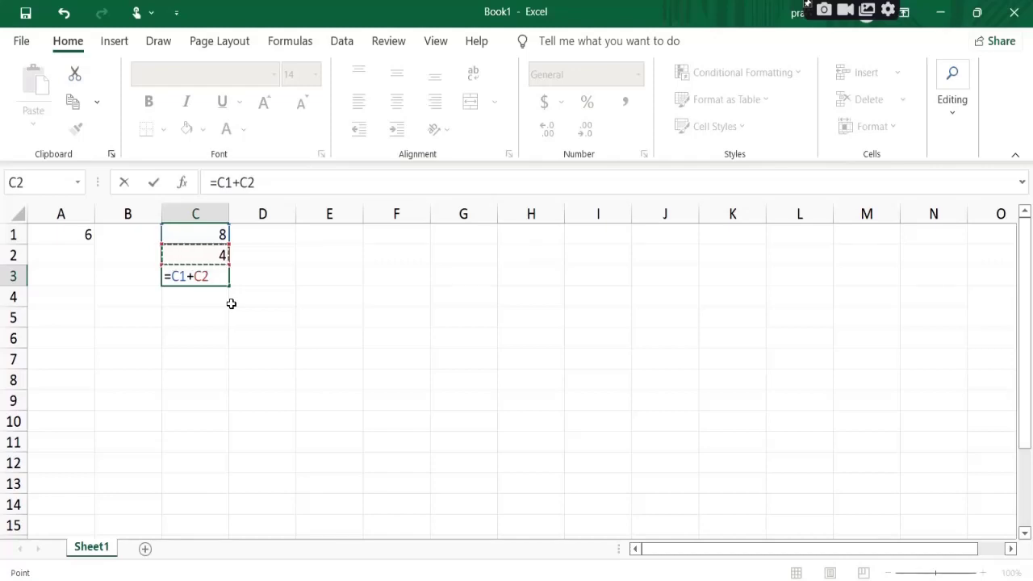
pyautogui.press('Return')
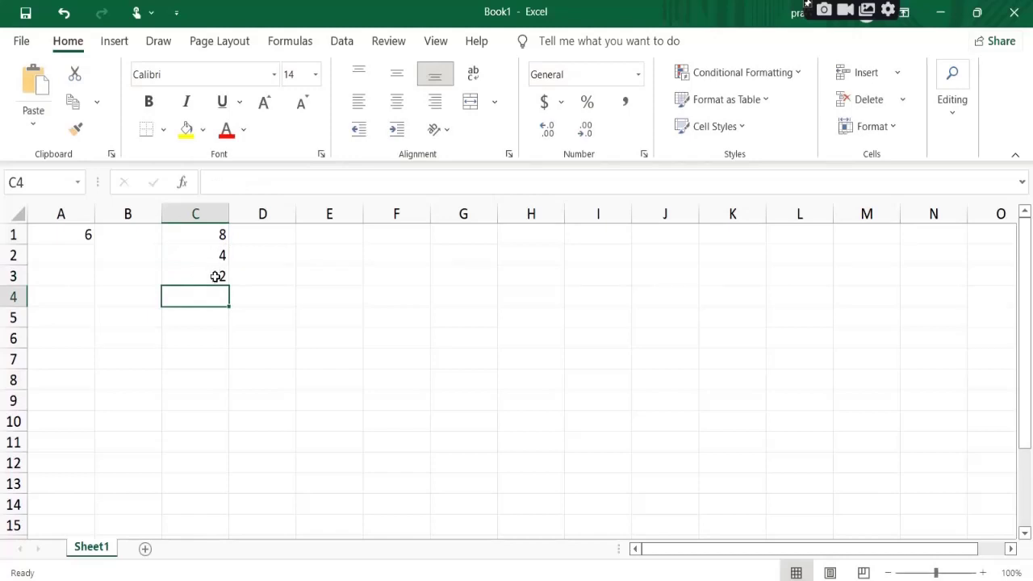
# Review C3's =C1+C2 formula in the formula bar, highlighting its =C1 part
pyautogui.click(217, 276)
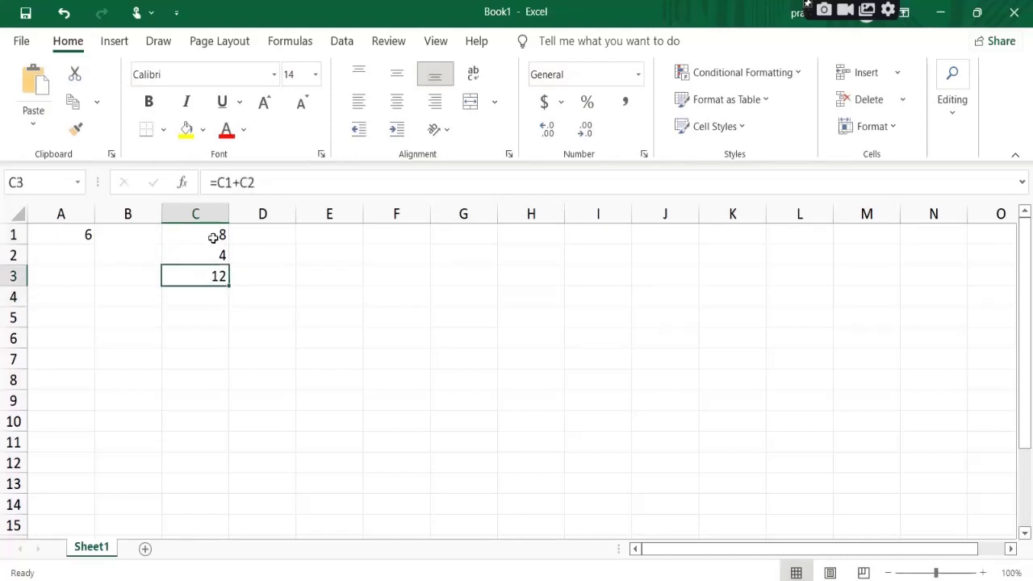
pyautogui.click(213, 235)
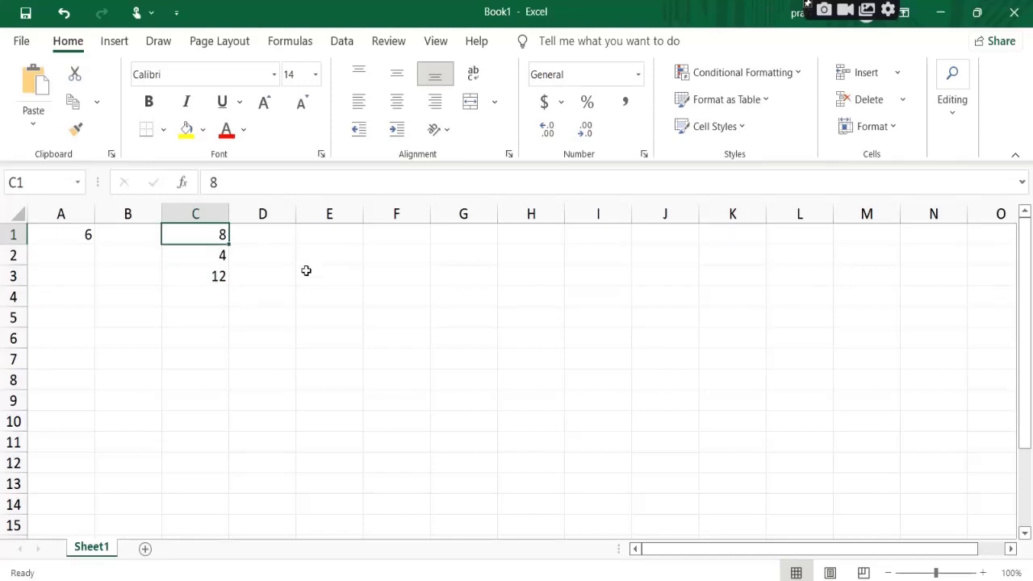
pyautogui.click(217, 277)
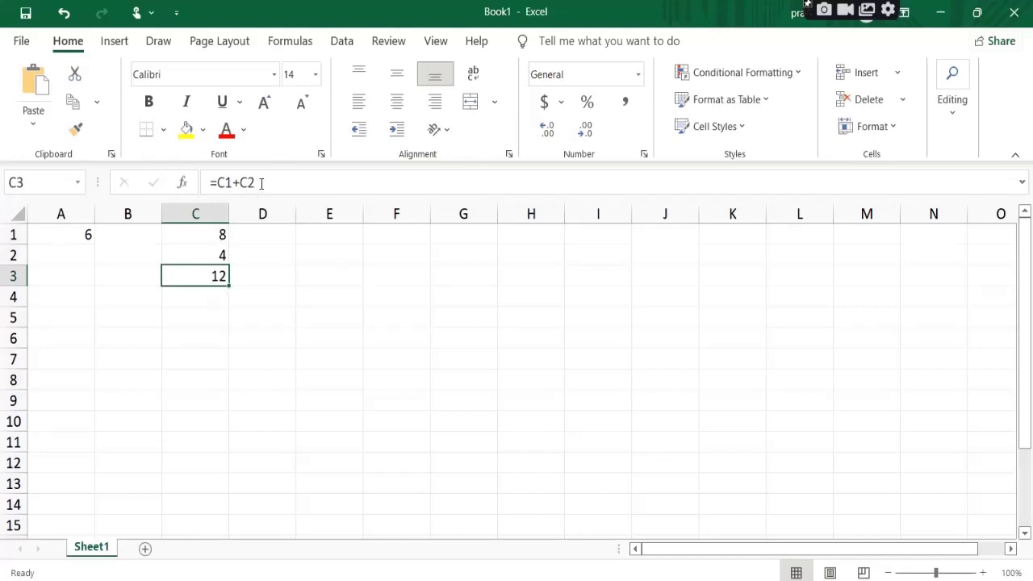
pyautogui.moveTo(261, 183); pyautogui.dragTo(210, 182)
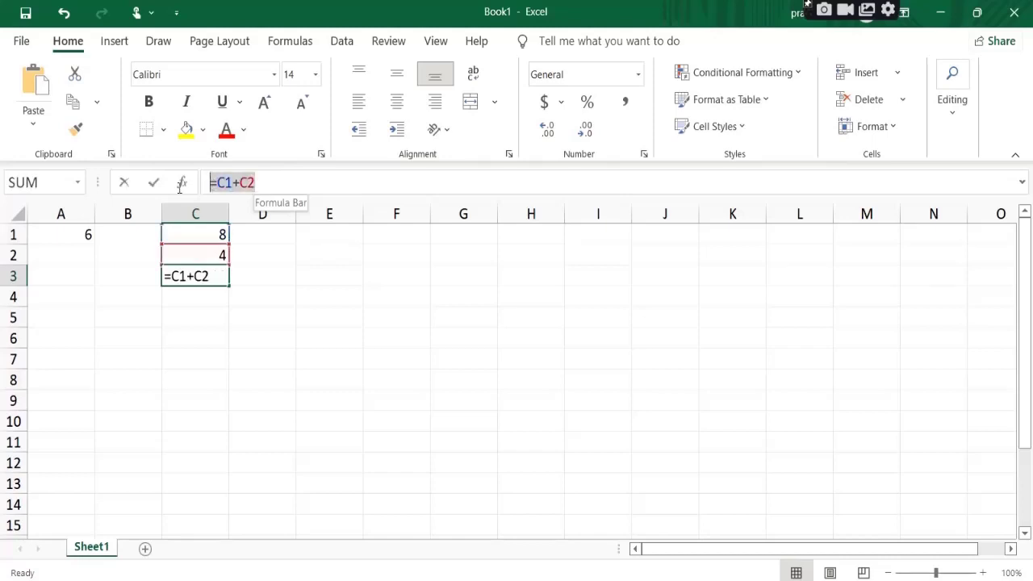
pyautogui.click(232, 183)
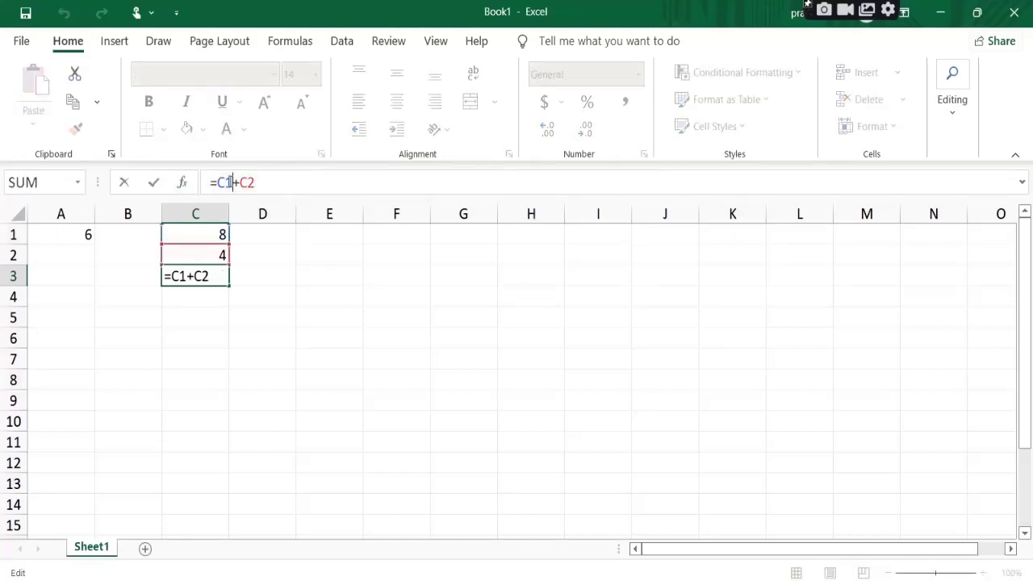
pyautogui.moveTo(232, 182)
pyautogui.mouseDown()
pyautogui.moveTo(212, 183)
pyautogui.moveTo(242, 182)
pyautogui.mouseUp()
# Change C1 from 8 to 12 and confirm C3 now sums to 16
pyautogui.press('Return')
pyautogui.click(211, 235)
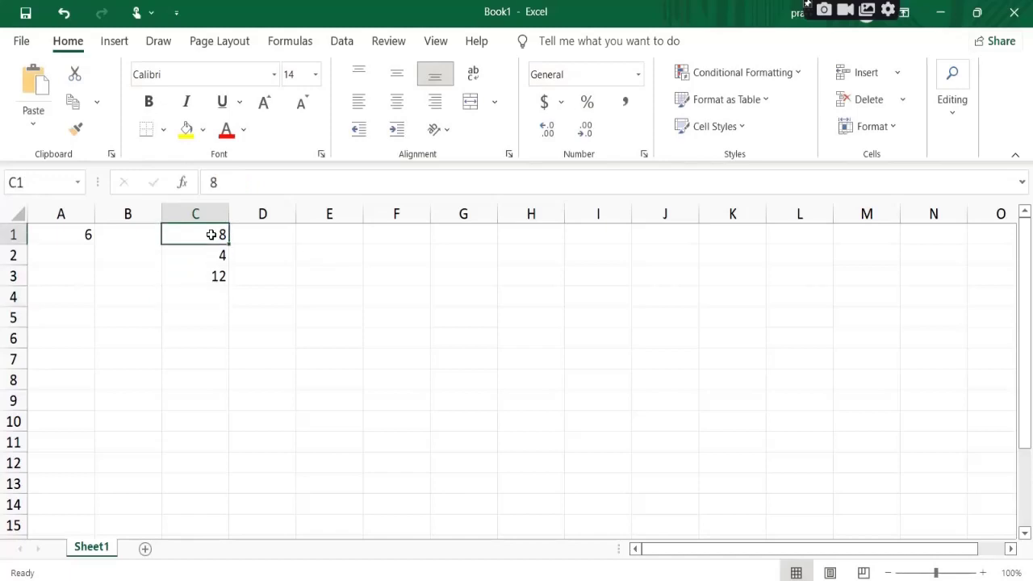
pyautogui.write('12')
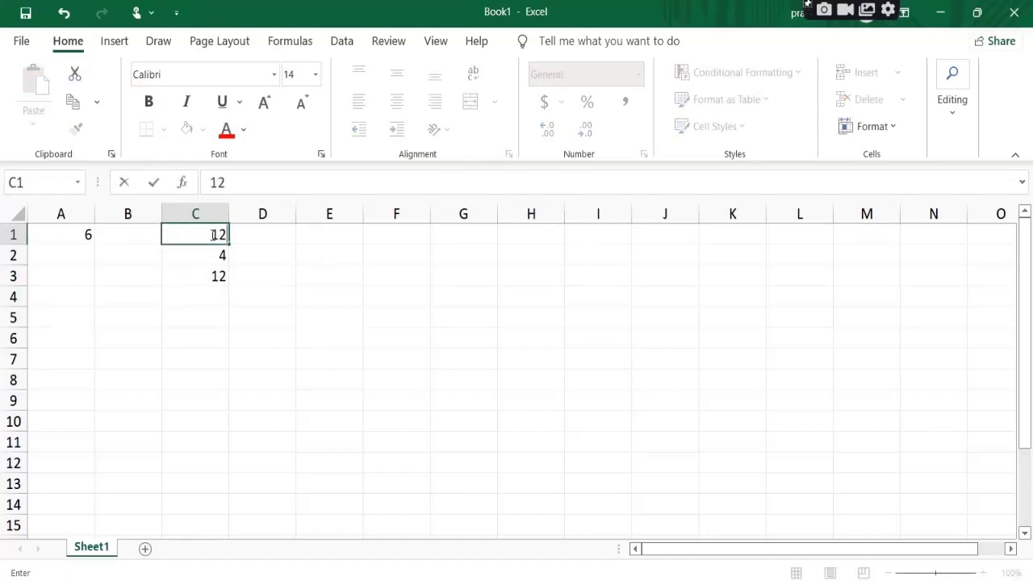
pyautogui.press('Return')
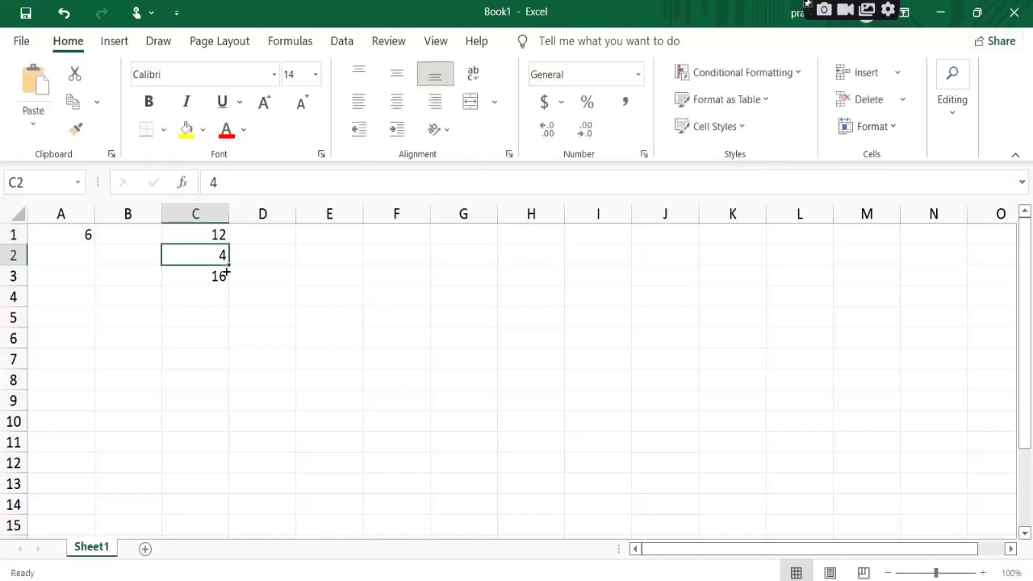
pyautogui.click(219, 277)
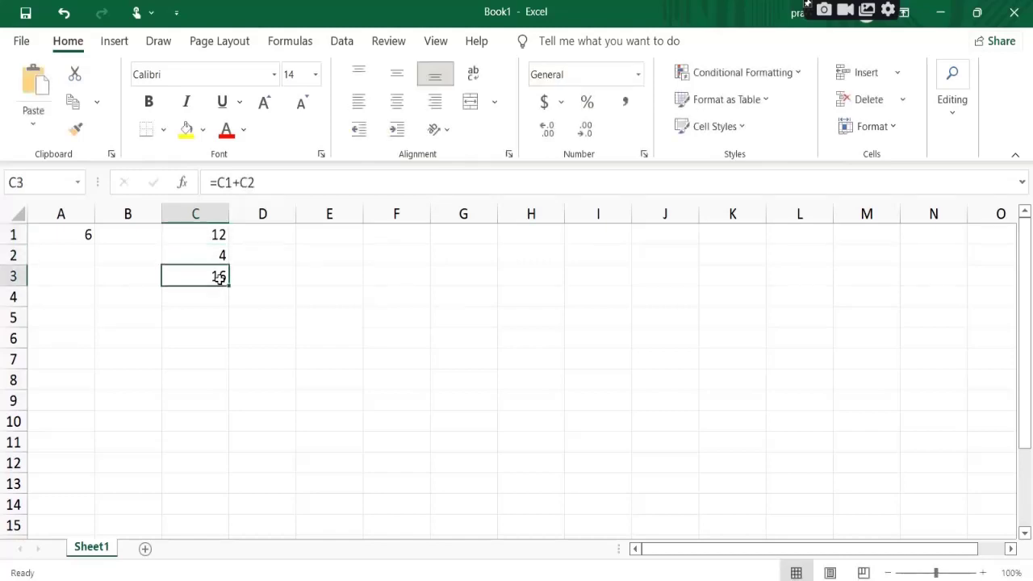
pyautogui.click(210, 235)
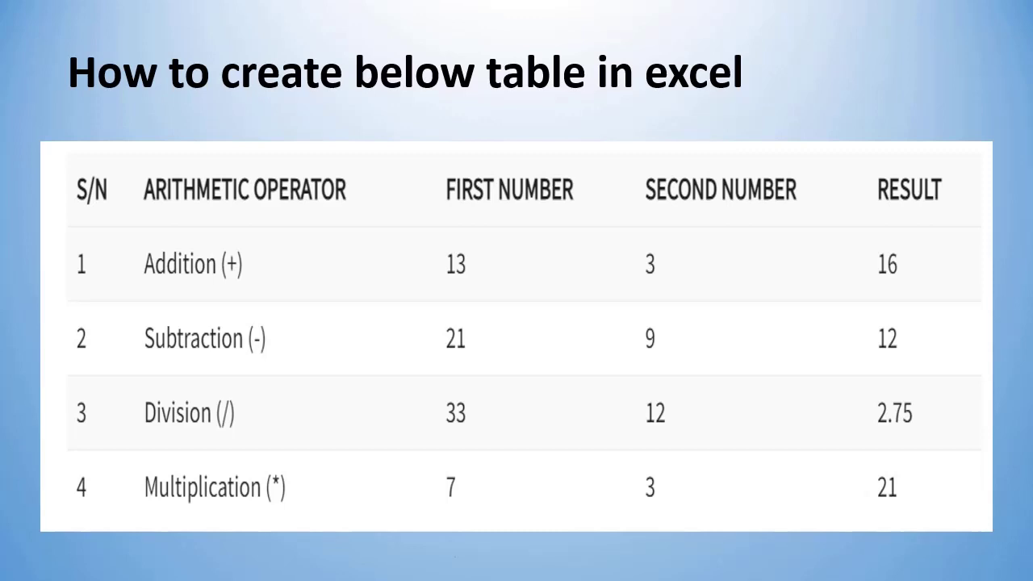
# Underline the table bottom and number its five column headers 1 to 5 in red ink
pyautogui.moveTo(455, 556)
pyautogui.mouseDown()
pyautogui.moveTo(543, 557)
pyautogui.moveTo(441, 557)
pyautogui.mouseUp()
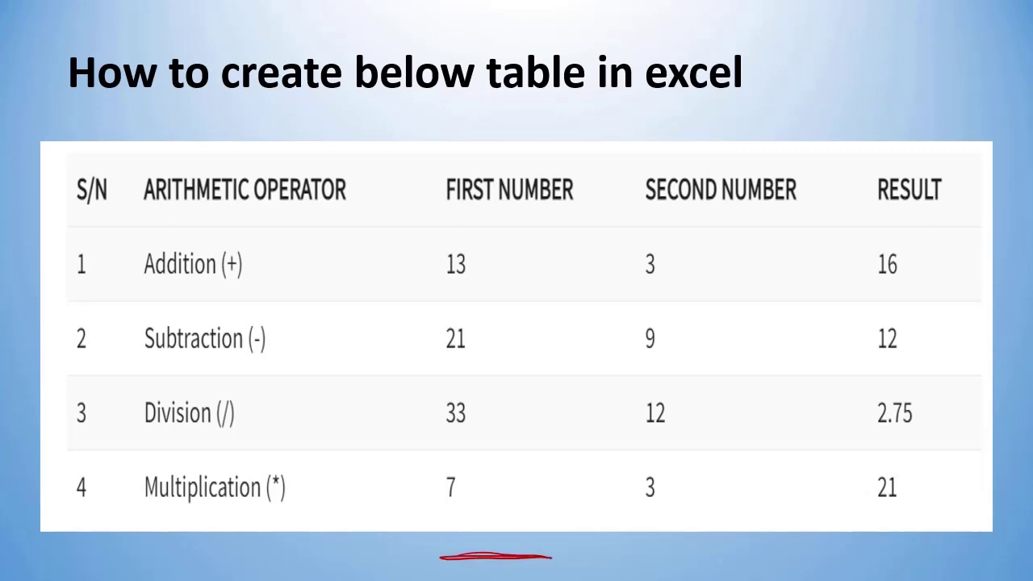
pyautogui.moveTo(100, 119); pyautogui.dragTo(96, 151)
pyautogui.moveTo(240, 128)
pyautogui.mouseDown()
pyautogui.moveTo(244, 150)
pyautogui.moveTo(262, 151)
pyautogui.mouseUp()
pyautogui.moveTo(510, 119)
pyautogui.mouseDown()
pyautogui.moveTo(509, 151)
pyautogui.moveTo(485, 166)
pyautogui.mouseUp()
pyautogui.moveTo(713, 119); pyautogui.dragTo(714, 150)
pyautogui.moveTo(713, 118)
pyautogui.mouseDown()
pyautogui.moveTo(696, 142)
pyautogui.moveTo(742, 141)
pyautogui.mouseUp()
pyautogui.moveTo(899, 124); pyautogui.dragTo(898, 159)
pyautogui.moveTo(904, 124); pyautogui.dragTo(927, 122)
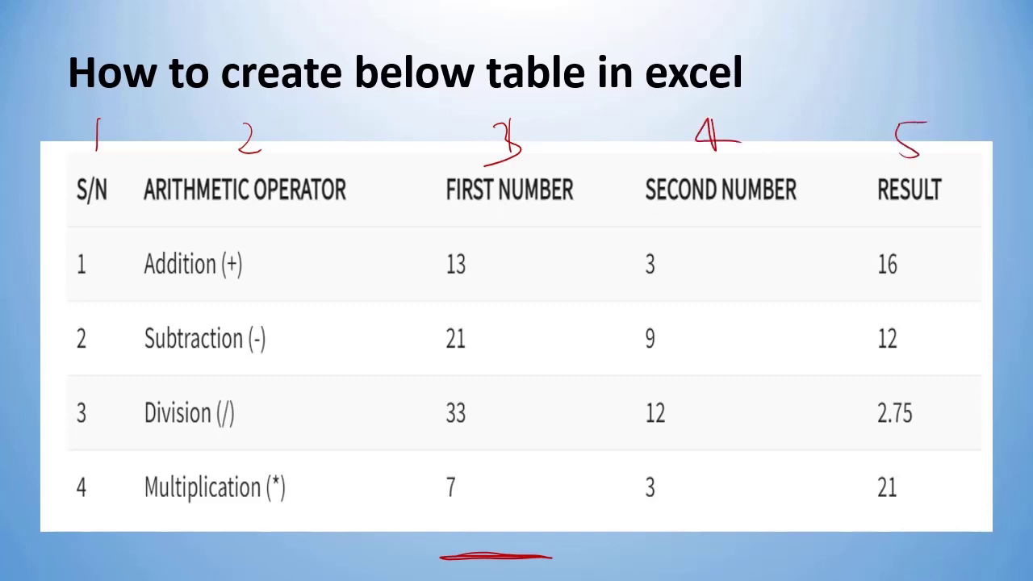
# Mark the Addition row: underline the plus sign and box 13, 3 and result 16
pyautogui.moveTo(227, 285)
pyautogui.mouseDown()
pyautogui.moveTo(244, 278)
pyautogui.moveTo(216, 283)
pyautogui.mouseUp()
pyautogui.moveTo(434, 242)
pyautogui.mouseDown()
pyautogui.moveTo(434, 295)
pyautogui.moveTo(463, 298)
pyautogui.mouseUp()
pyautogui.moveTo(632, 236); pyautogui.dragTo(654, 312)
pyautogui.moveTo(561, 248); pyautogui.dragTo(564, 296)
pyautogui.moveTo(543, 269); pyautogui.dragTo(598, 253)
pyautogui.moveTo(854, 232); pyautogui.dragTo(856, 291)
pyautogui.moveTo(837, 227)
pyautogui.mouseDown()
pyautogui.moveTo(919, 220)
pyautogui.moveTo(954, 290)
pyautogui.mouseUp()
pyautogui.moveTo(856, 298); pyautogui.dragTo(947, 295)
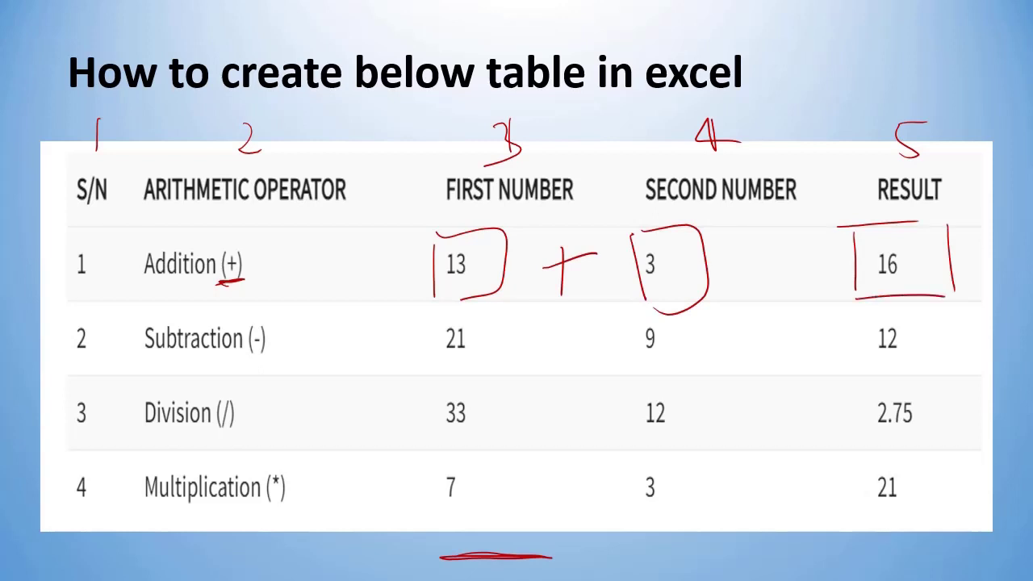
# Mark the Subtraction row: underline the minus sign and box 21, 9 and result 12
pyautogui.moveTo(273, 365); pyautogui.dragTo(241, 369)
pyautogui.moveTo(418, 327)
pyautogui.mouseDown()
pyautogui.moveTo(418, 379)
pyautogui.moveTo(447, 375)
pyautogui.mouseUp()
pyautogui.moveTo(604, 317)
pyautogui.mouseDown()
pyautogui.moveTo(606, 365)
pyautogui.moveTo(654, 376)
pyautogui.mouseUp()
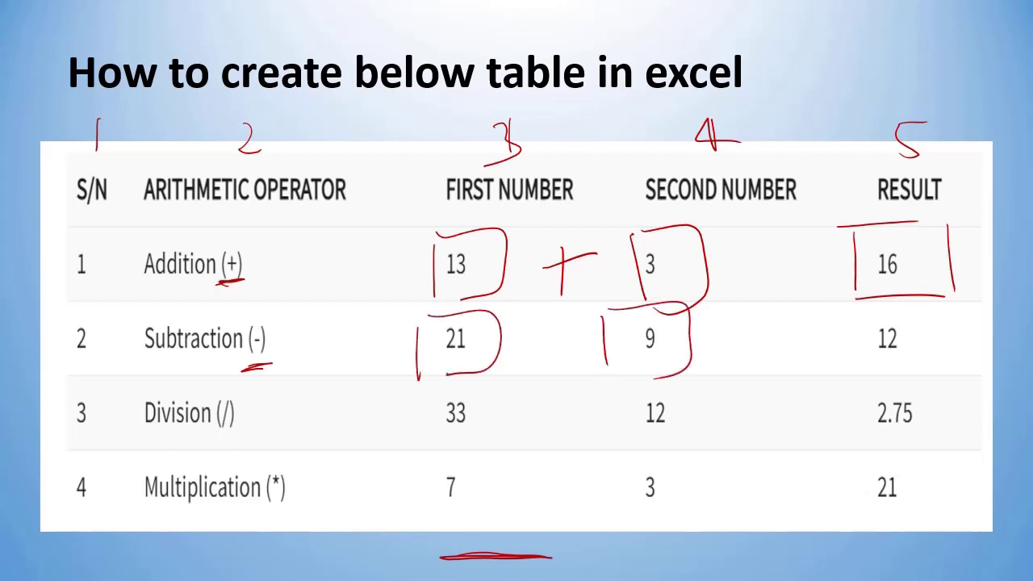
pyautogui.moveTo(846, 310); pyautogui.dragTo(857, 360)
pyautogui.moveTo(848, 310)
pyautogui.mouseDown()
pyautogui.moveTo(948, 305)
pyautogui.moveTo(953, 363)
pyautogui.mouseUp()
pyautogui.moveTo(854, 370); pyautogui.dragTo(946, 364)
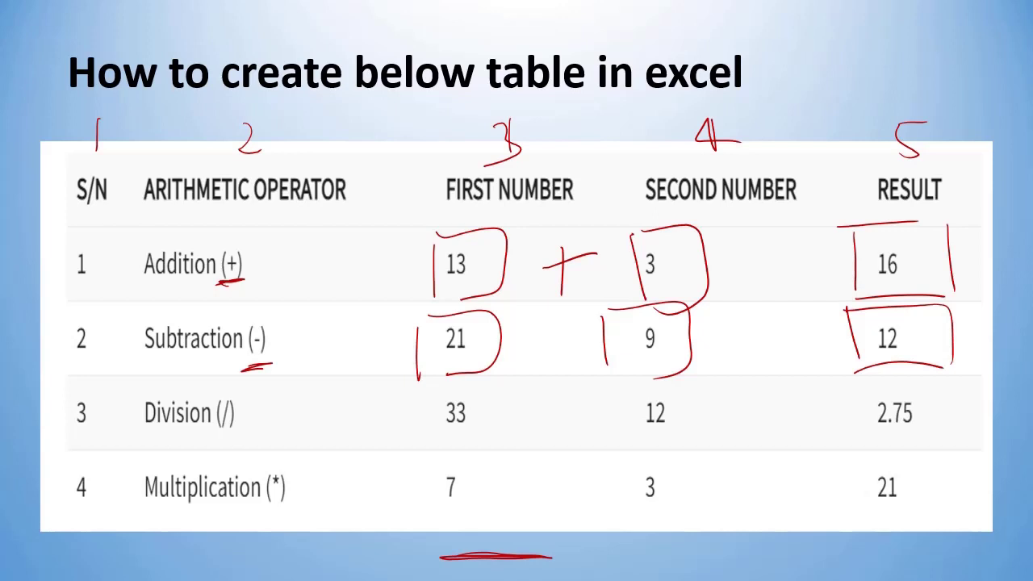
# Mark the Division row: underline the division sign and box 33, 12 and result 2.75
pyautogui.moveTo(213, 444); pyautogui.dragTo(234, 445)
pyautogui.moveTo(421, 396)
pyautogui.mouseDown()
pyautogui.moveTo(421, 441)
pyautogui.moveTo(449, 459)
pyautogui.mouseUp()
pyautogui.moveTo(585, 390); pyautogui.dragTo(553, 454)
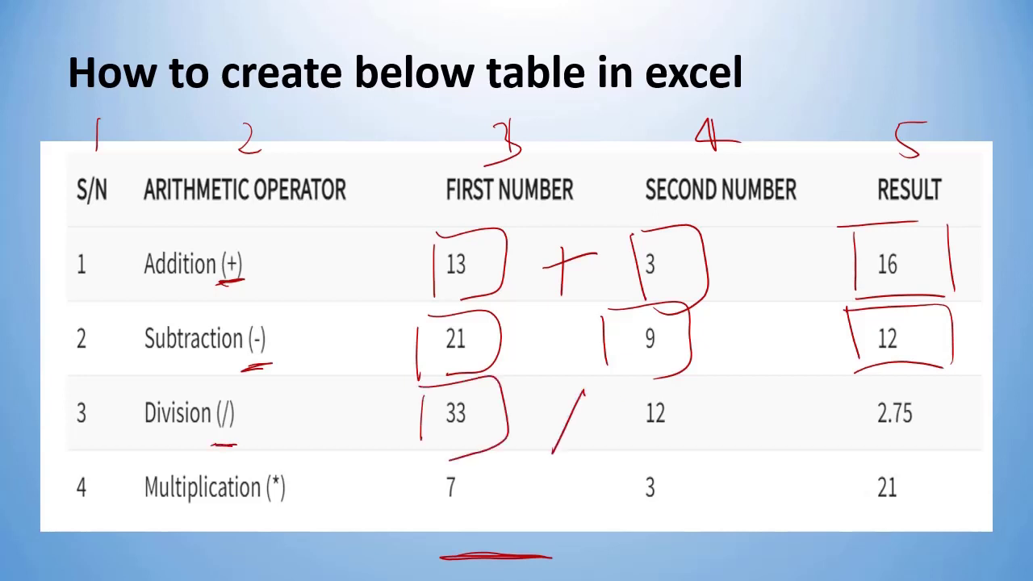
pyautogui.moveTo(622, 394); pyautogui.dragTo(623, 445)
pyautogui.moveTo(626, 386)
pyautogui.mouseDown()
pyautogui.moveTo(689, 378)
pyautogui.moveTo(678, 480)
pyautogui.mouseUp()
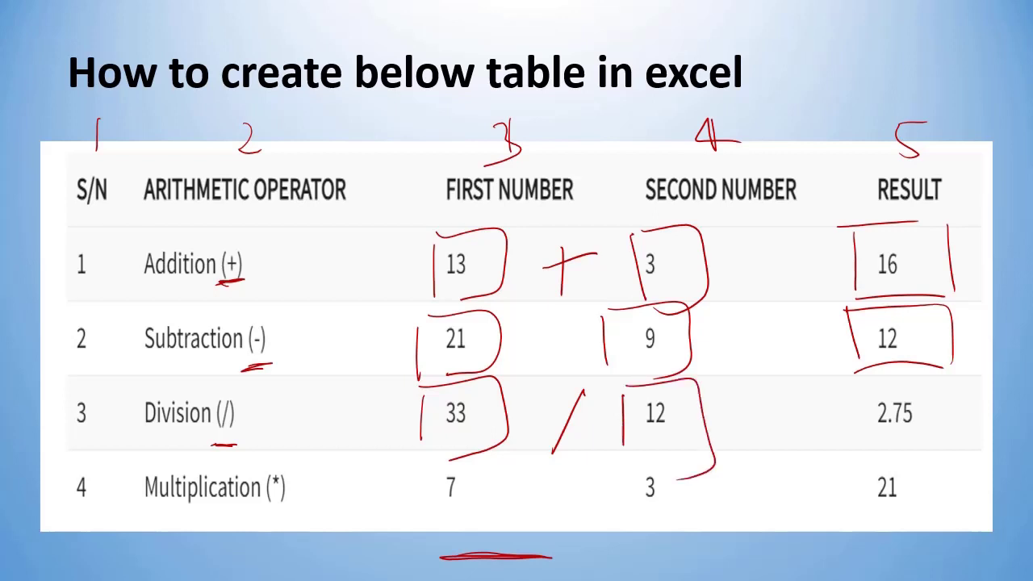
pyautogui.moveTo(855, 397); pyautogui.dragTo(855, 447)
pyautogui.moveTo(853, 379); pyautogui.dragTo(933, 379)
pyautogui.moveTo(950, 381); pyautogui.dragTo(950, 449)
pyautogui.moveTo(857, 446); pyautogui.dragTo(968, 444)
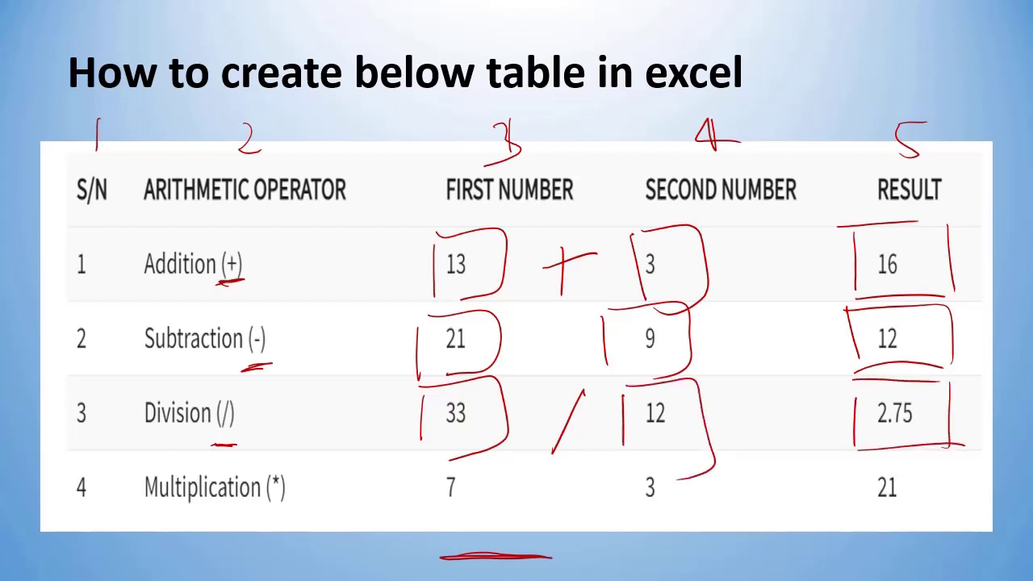
# Mark the Multiplication row: underline the times sign and box 7, 3 and result 21
pyautogui.moveTo(262, 517); pyautogui.dragTo(295, 515)
pyautogui.moveTo(420, 472)
pyautogui.mouseDown()
pyautogui.moveTo(421, 526)
pyautogui.moveTo(506, 512)
pyautogui.moveTo(442, 534)
pyautogui.mouseUp()
pyautogui.moveTo(563, 477); pyautogui.dragTo(586, 510)
pyautogui.moveTo(584, 476); pyautogui.dragTo(558, 512)
pyautogui.moveTo(626, 462); pyautogui.dragTo(627, 517)
pyautogui.moveTo(616, 457)
pyautogui.mouseDown()
pyautogui.moveTo(650, 449)
pyautogui.moveTo(701, 520)
pyautogui.mouseUp()
pyautogui.moveTo(626, 521); pyautogui.dragTo(701, 510)
pyautogui.moveTo(856, 465); pyautogui.dragTo(857, 523)
pyautogui.moveTo(839, 465)
pyautogui.mouseDown()
pyautogui.moveTo(935, 453)
pyautogui.moveTo(959, 529)
pyautogui.mouseUp()
pyautogui.moveTo(856, 521); pyautogui.dragTo(961, 512)
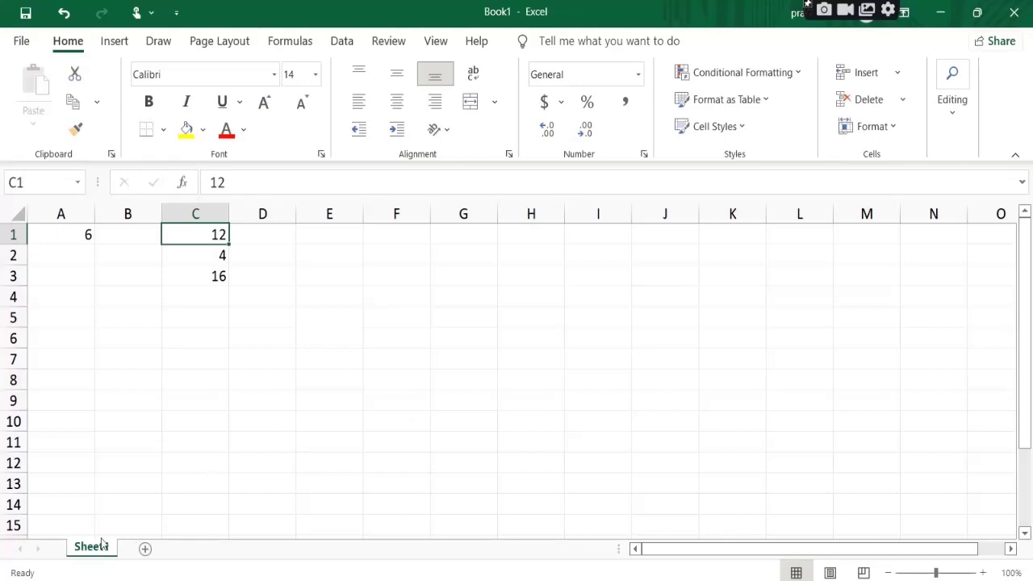
# Add a new worksheet and rename it Calculator
pyautogui.click(145, 550)
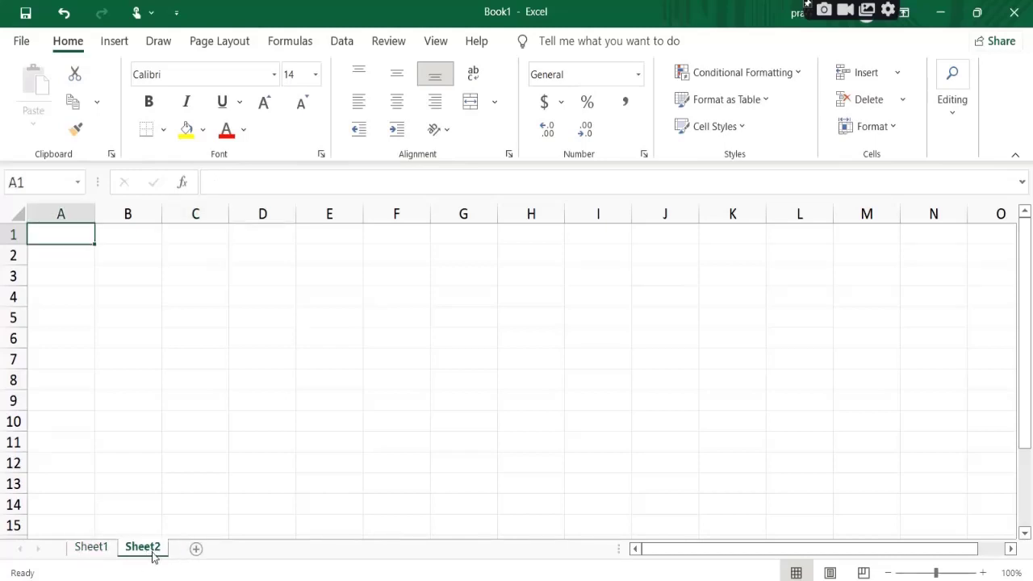
pyautogui.doubleClick(143, 548)
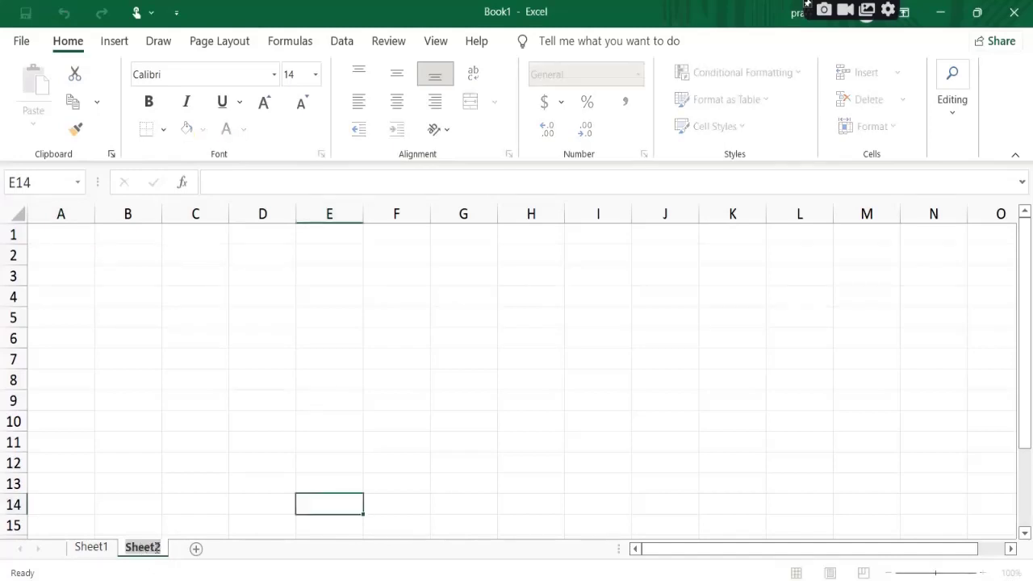
pyautogui.press('Return')
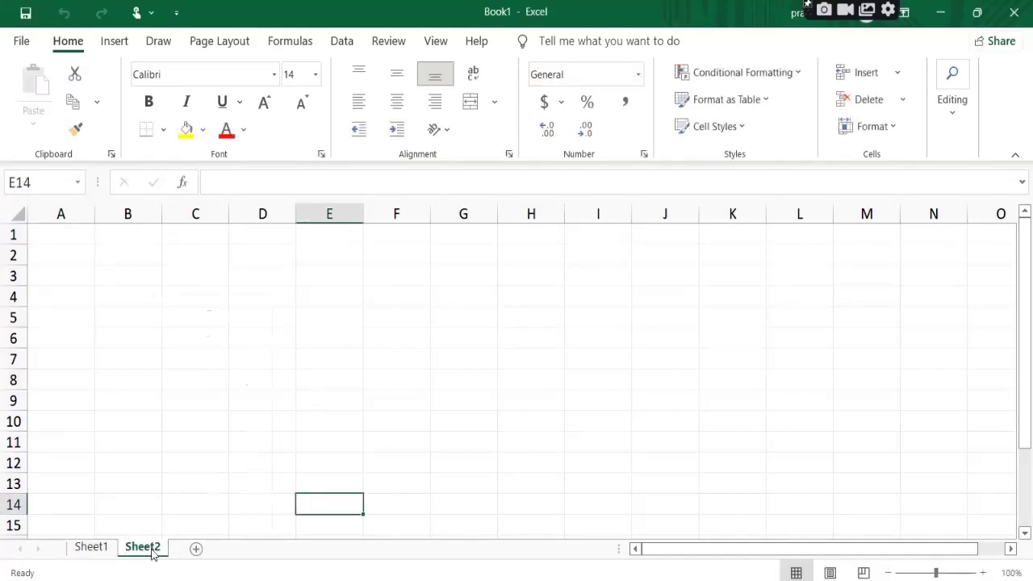
pyautogui.rightClick(151, 553)
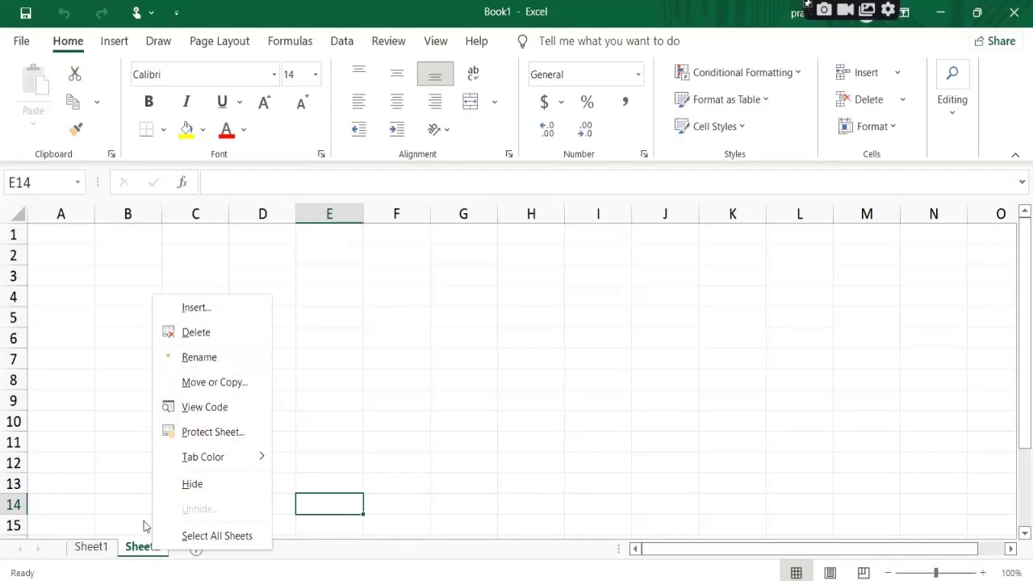
pyautogui.click(135, 553)
pyautogui.doubleClick(134, 552)
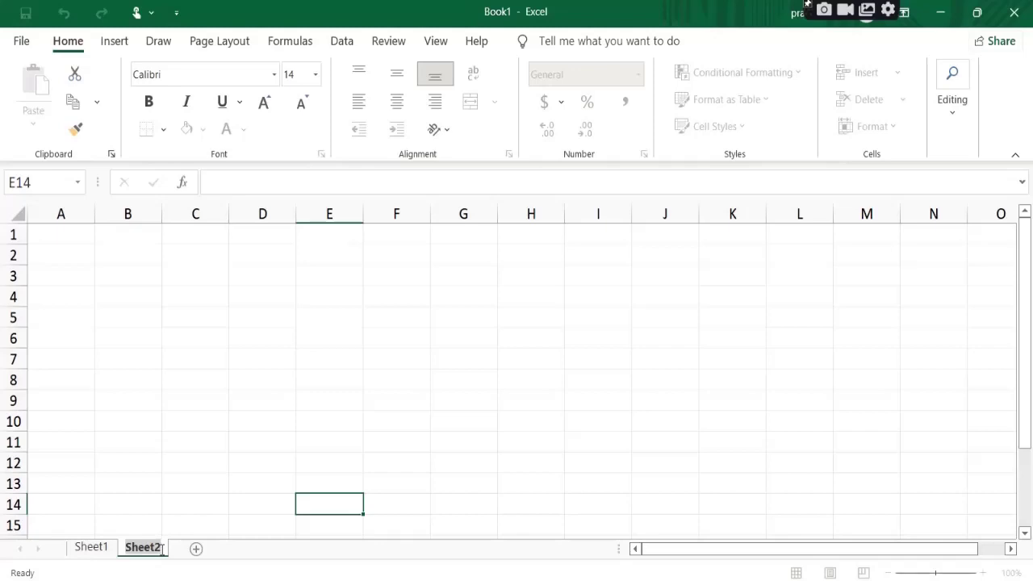
pyautogui.write('Calcul')
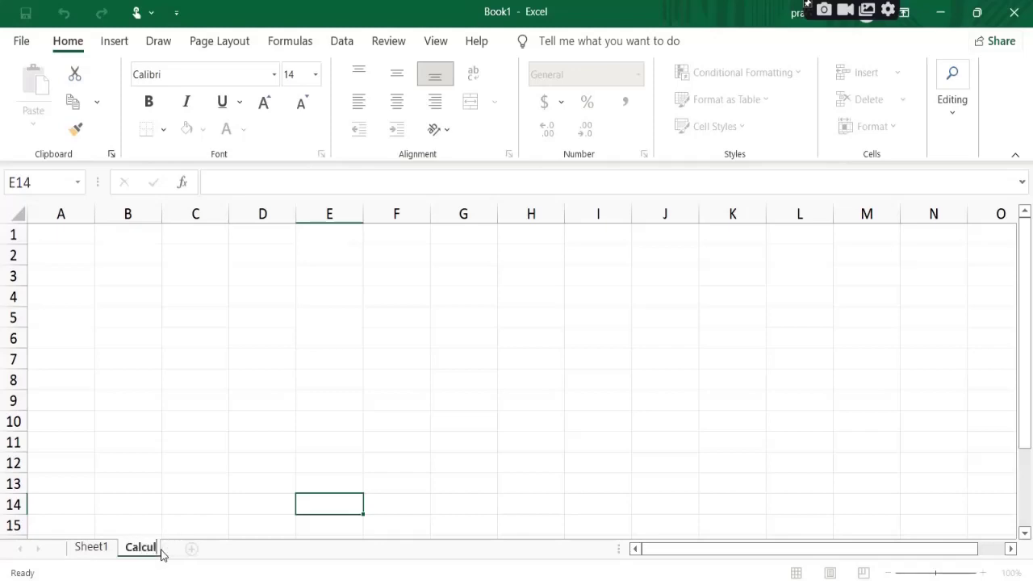
pyautogui.write('ator')
pyautogui.press('Return')
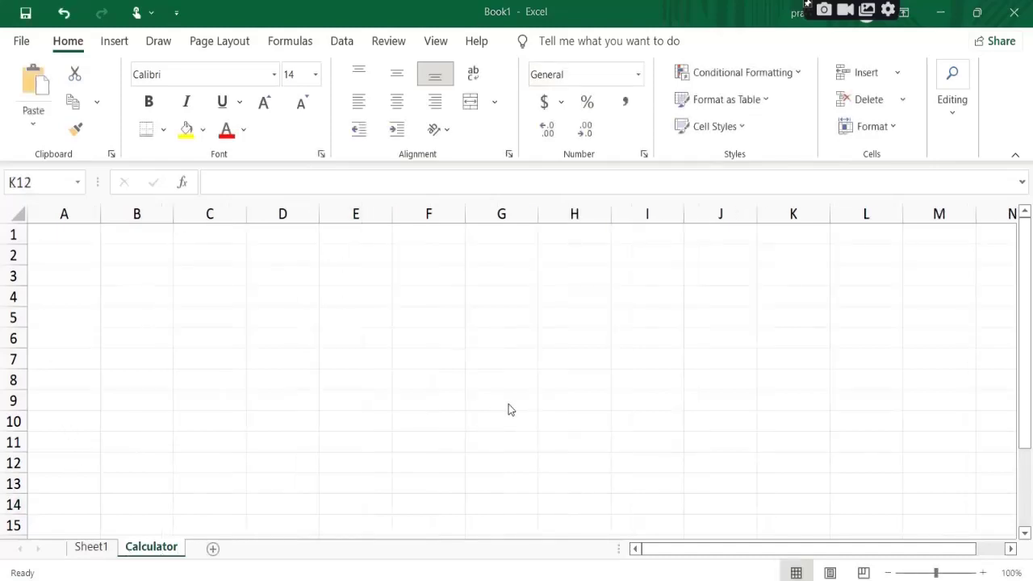
# Paste the reference table picture at cell I4
pyautogui.click(472, 318)
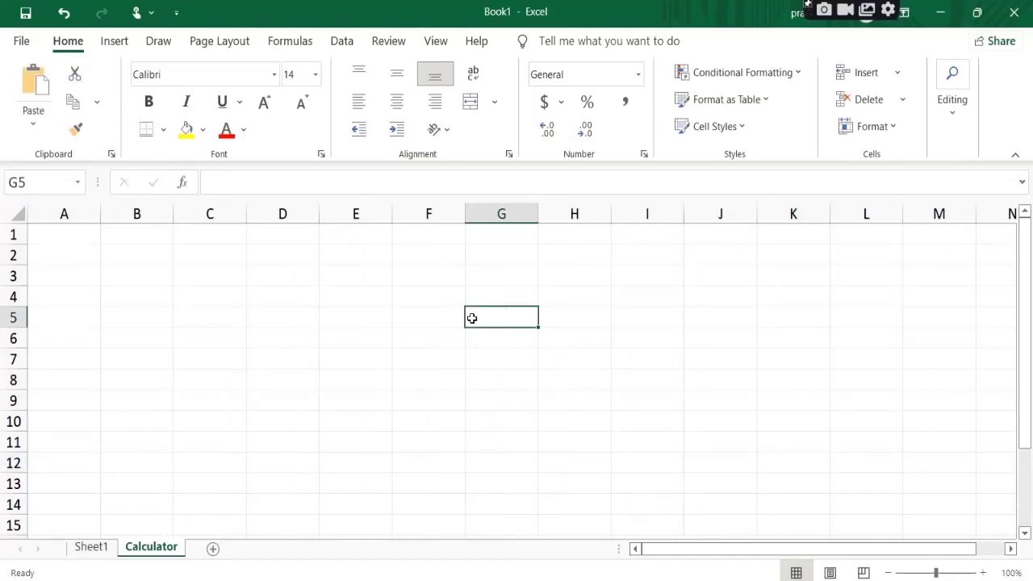
pyautogui.click(619, 305)
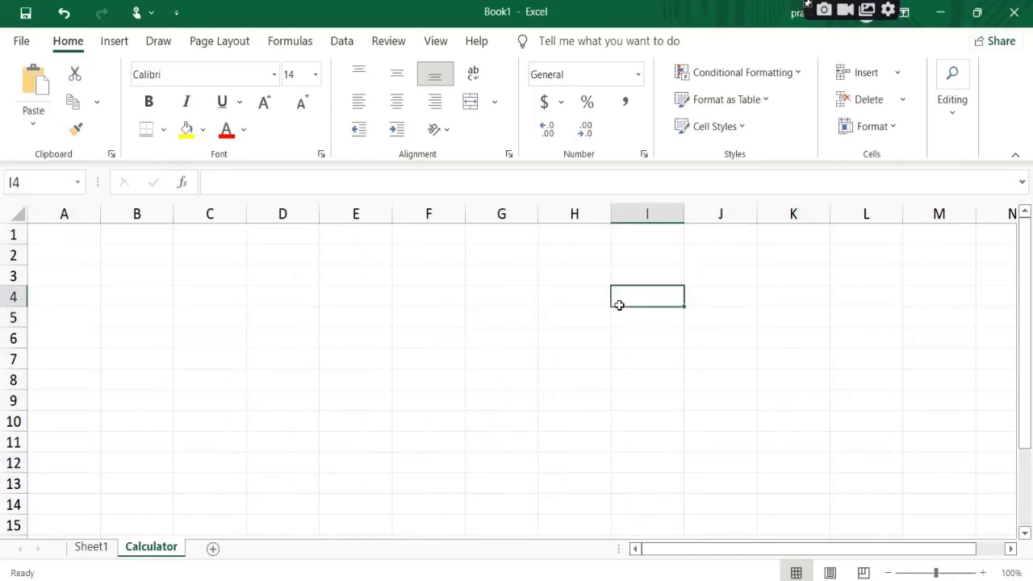
pyautogui.hotkey('ctrl', 'v')
# Move the table picture to column G and enter S/N in A1
pyautogui.moveTo(714, 349); pyautogui.dragTo(564, 334)
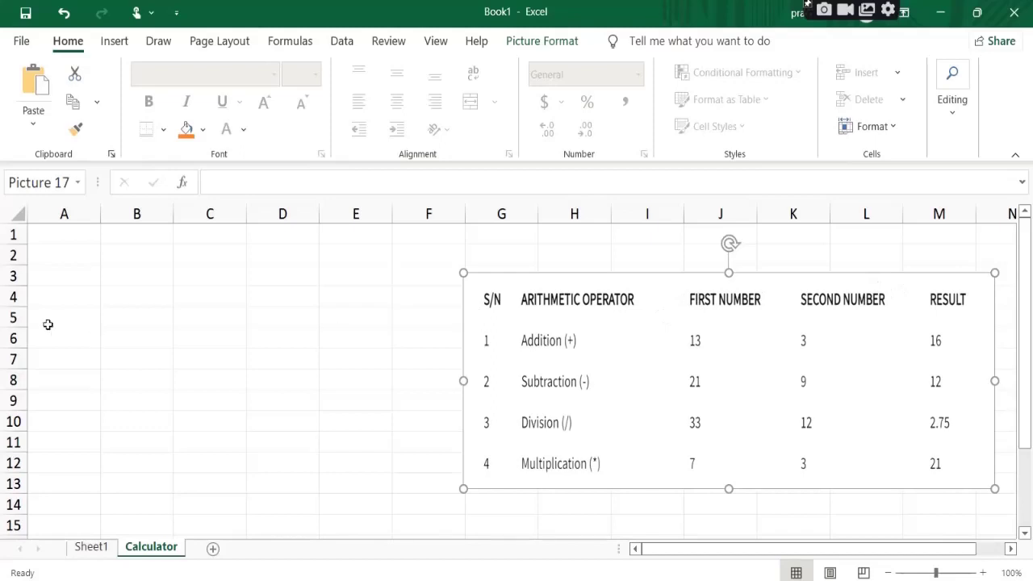
pyautogui.click(82, 242)
pyautogui.write('a')
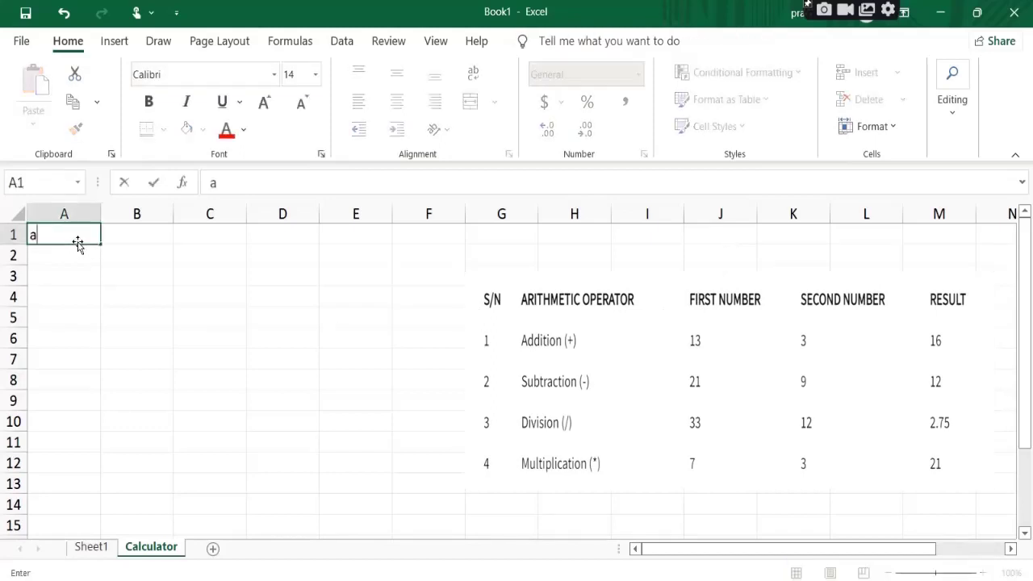
pyautogui.write('/')
pyautogui.press('BackSpace')
pyautogui.press('BackSpace')
pyautogui.write('s')
pyautogui.press('BackSpace')
pyautogui.write('S/N')
pyautogui.press('Tab')
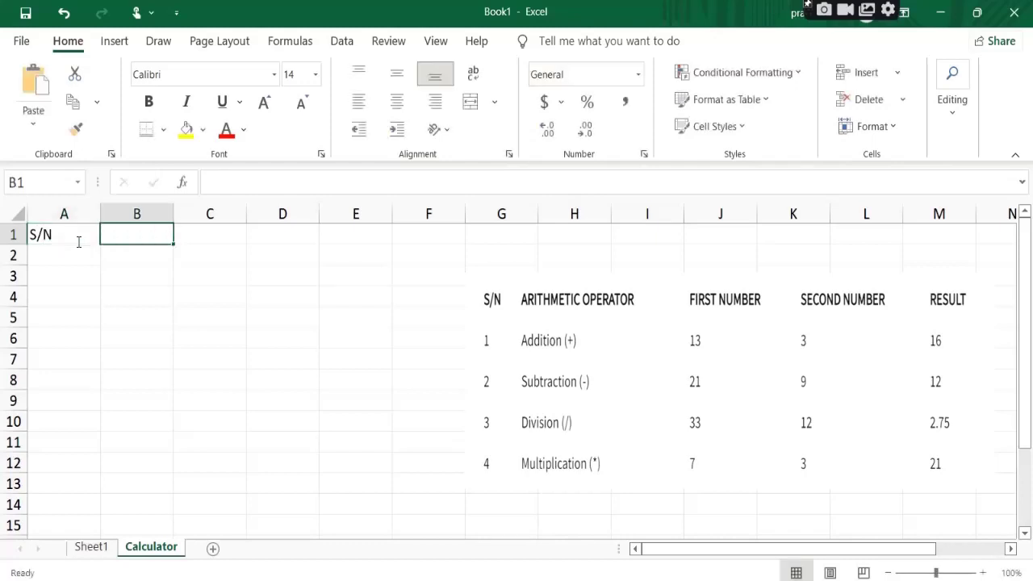
# Enter AIRTHMETIC OPERATOR, FIRST NUMBER, SECOND NUMBER and RESULT in B1:E1
pyautogui.write('AIRTH')
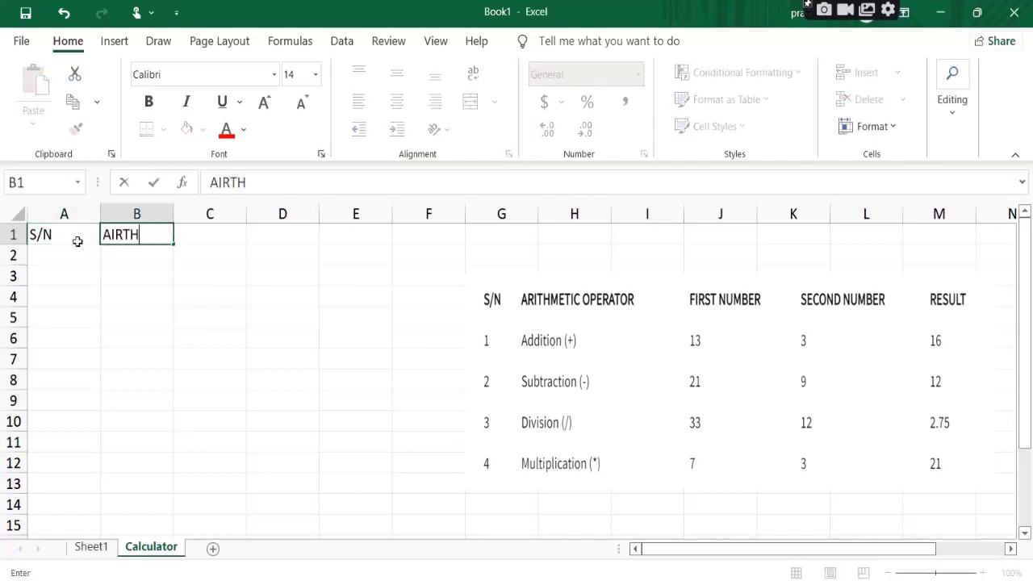
pyautogui.write('METIC OPERAT')
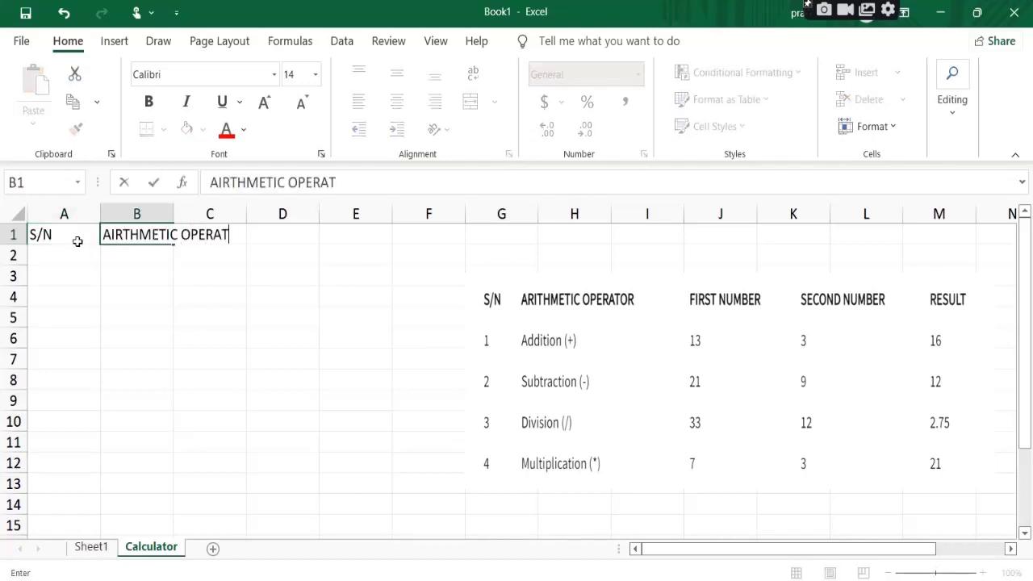
pyautogui.write('OR')
pyautogui.press('Tab')
pyautogui.write('FIR')
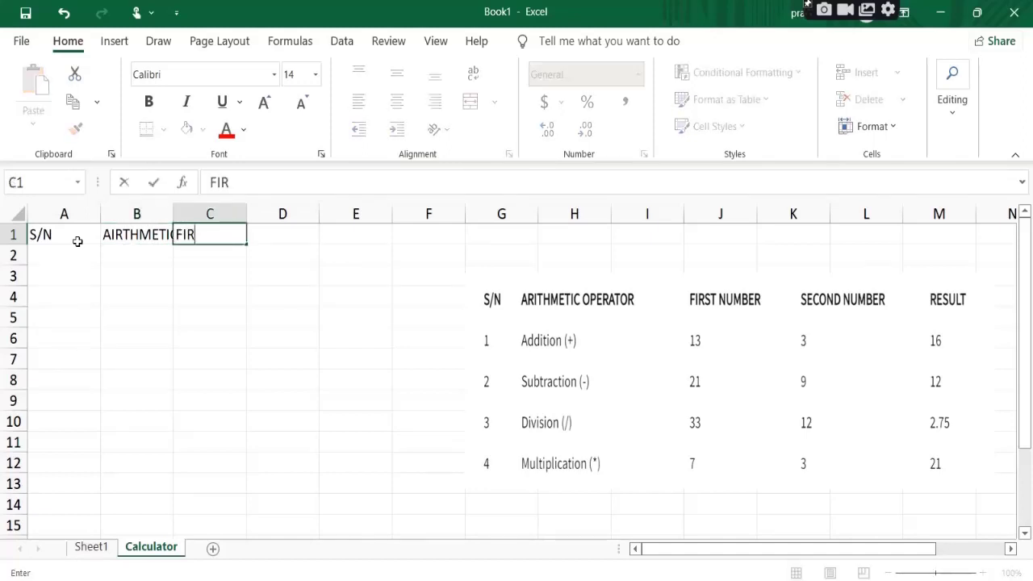
pyautogui.write('ST NUMBER')
pyautogui.press('Tab')
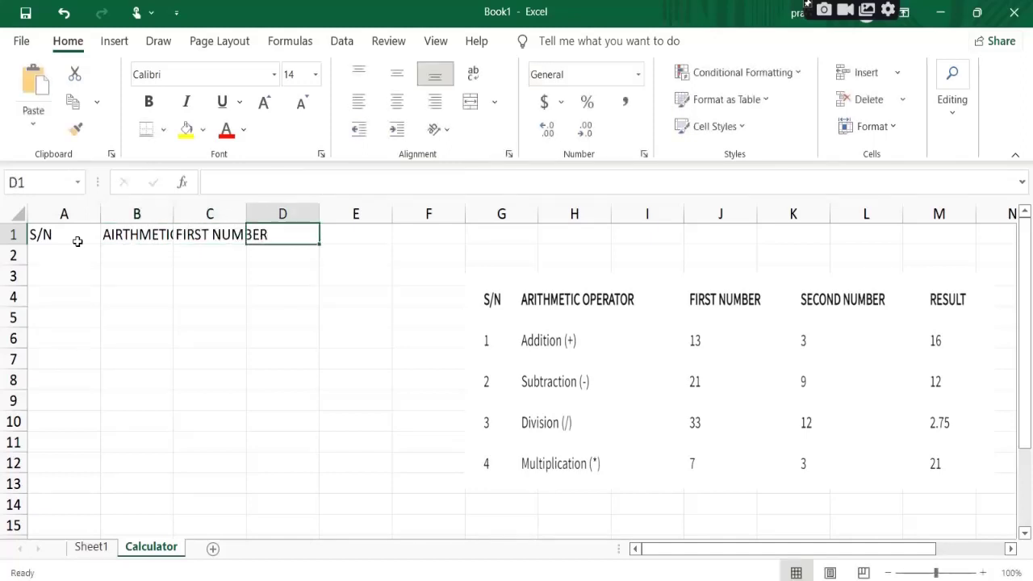
pyautogui.write('SECOND ')
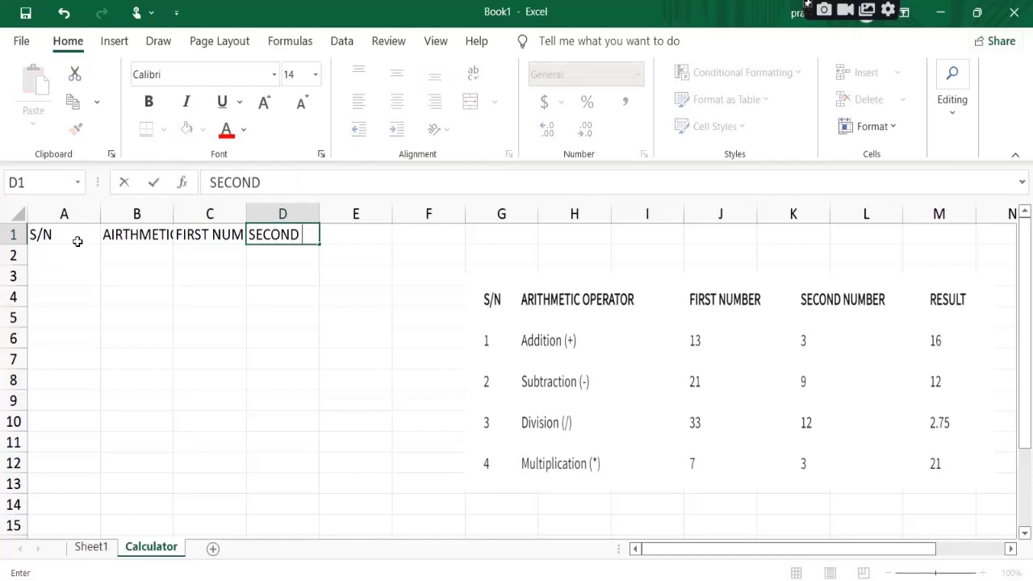
pyautogui.write('NUMBE')
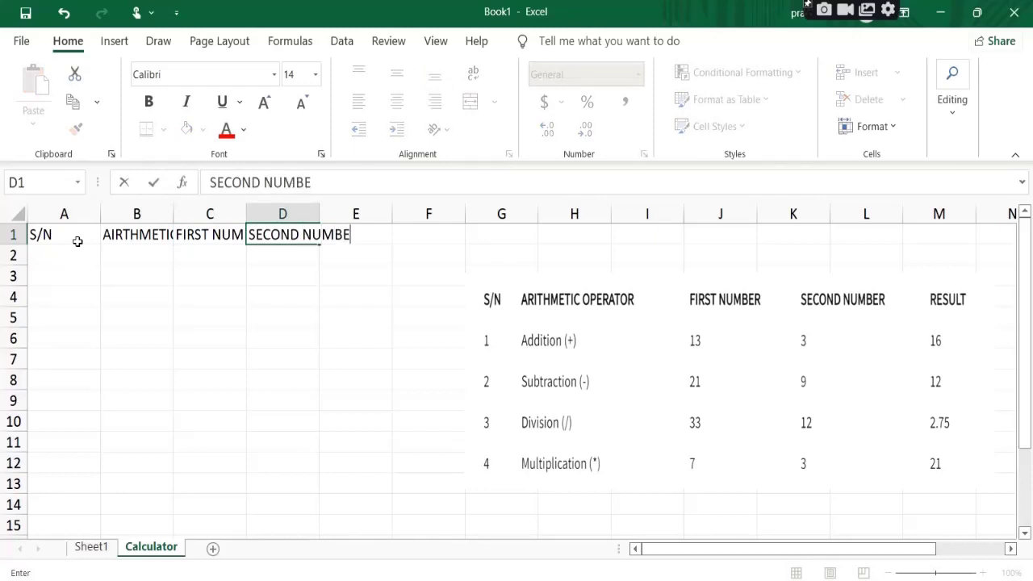
pyautogui.write('R')
pyautogui.press('Tab')
pyautogui.write('RESU')
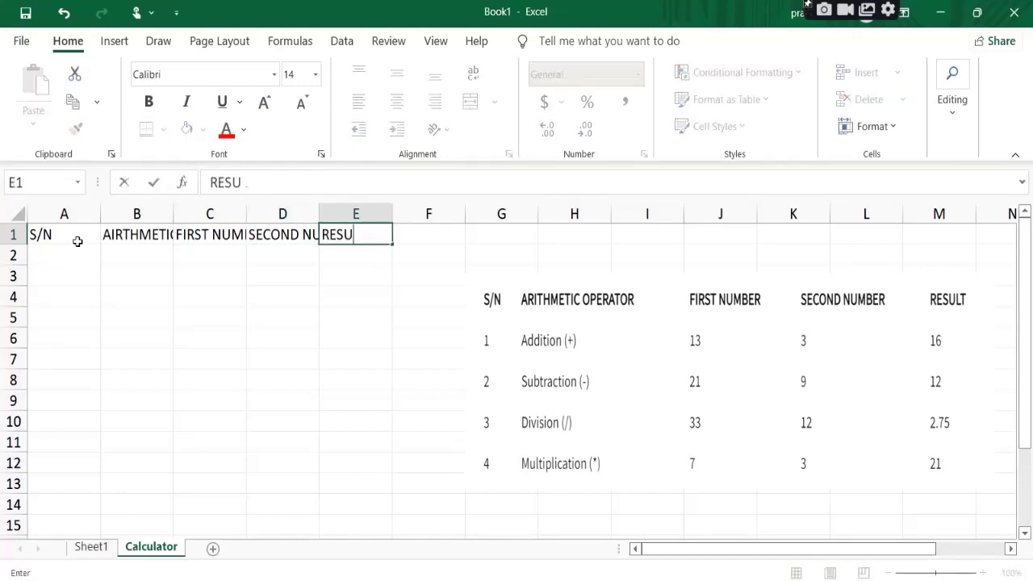
pyautogui.write('LT')
pyautogui.press('Return')
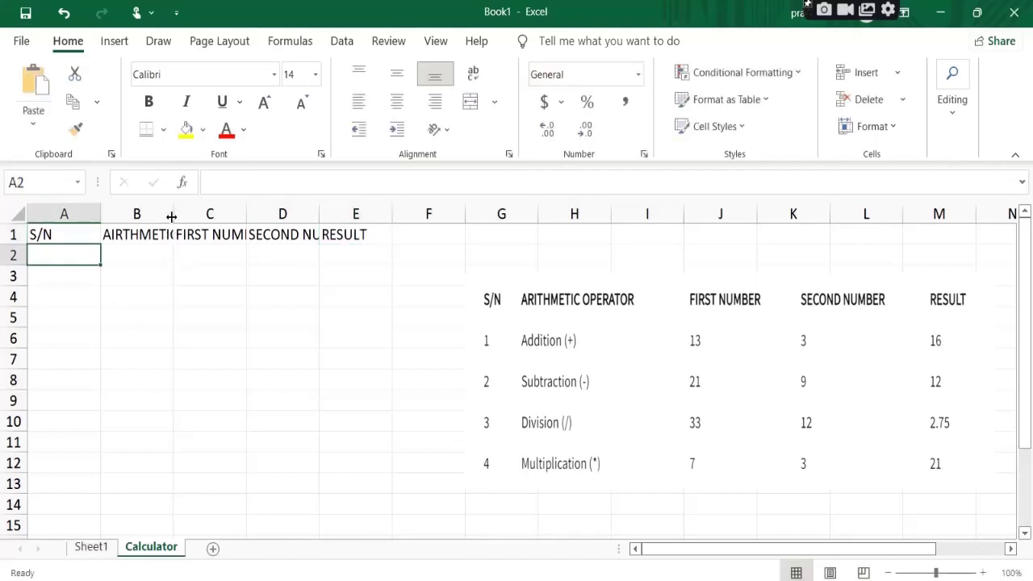
# Widen columns B, C and D so the FIRST NUMBER and SECOND NUMBER headers show fully
pyautogui.moveTo(171, 216); pyautogui.dragTo(211, 220)
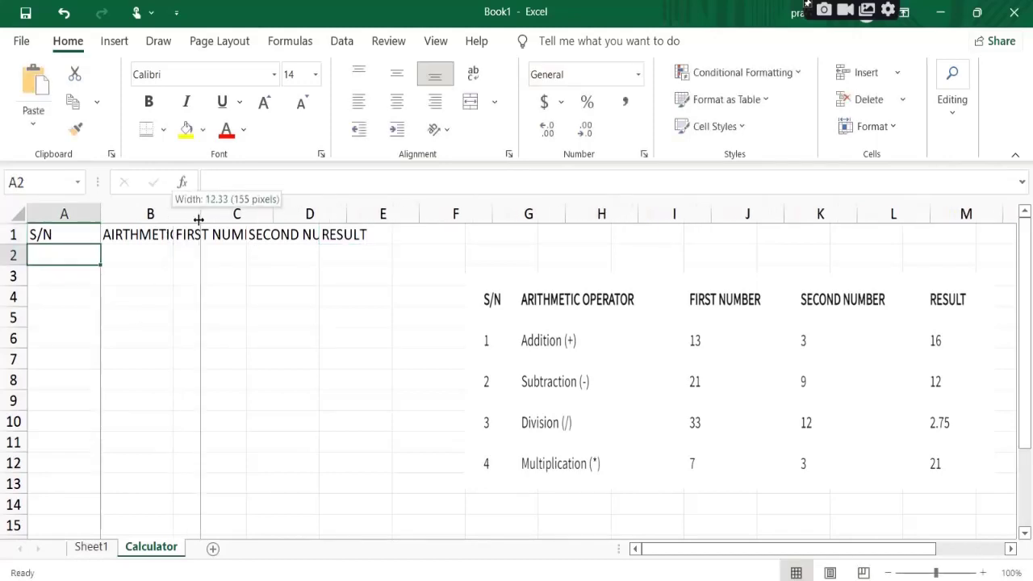
pyautogui.moveTo(212, 221); pyautogui.dragTo(292, 215)
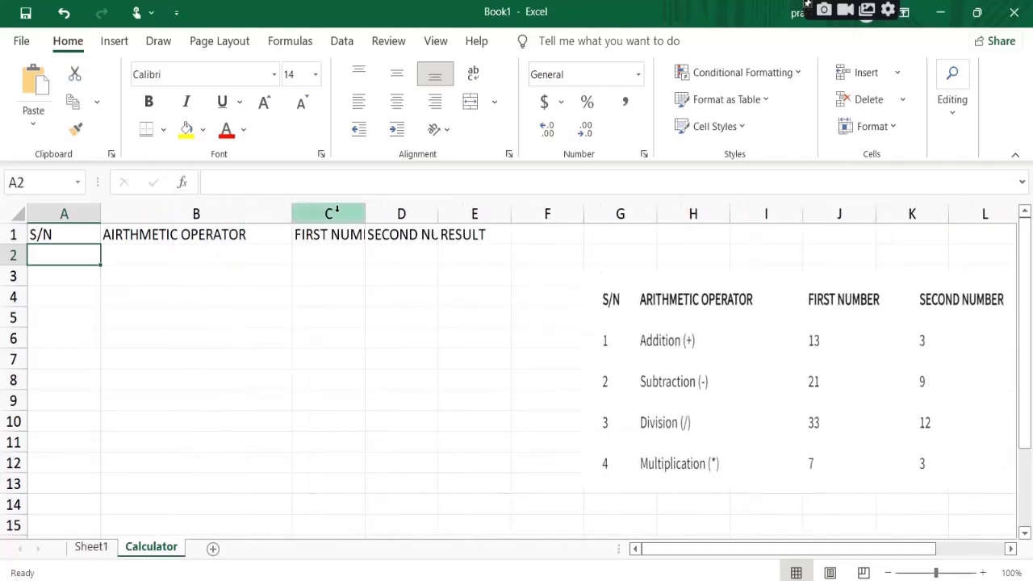
pyautogui.moveTo(361, 212); pyautogui.dragTo(426, 213)
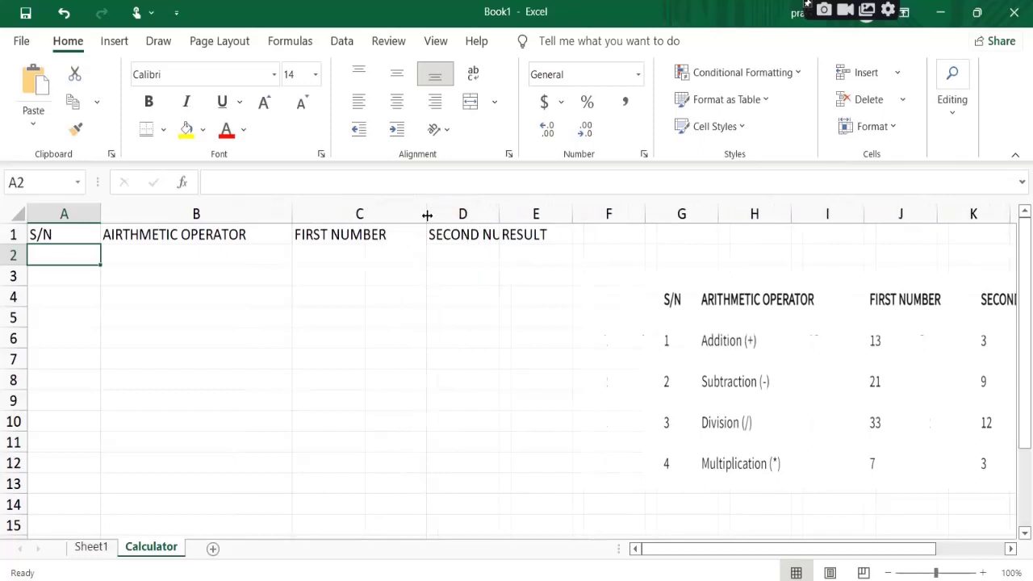
pyautogui.moveTo(499, 213); pyautogui.dragTo(563, 215)
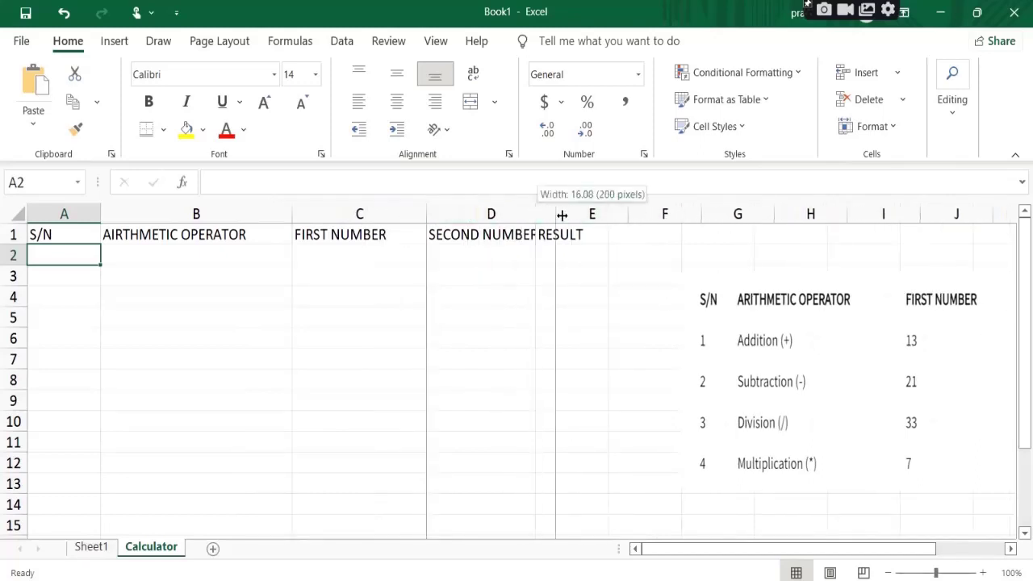
# Move the reference picture toward column E and shrink it to sit beside the table
pyautogui.click(276, 361)
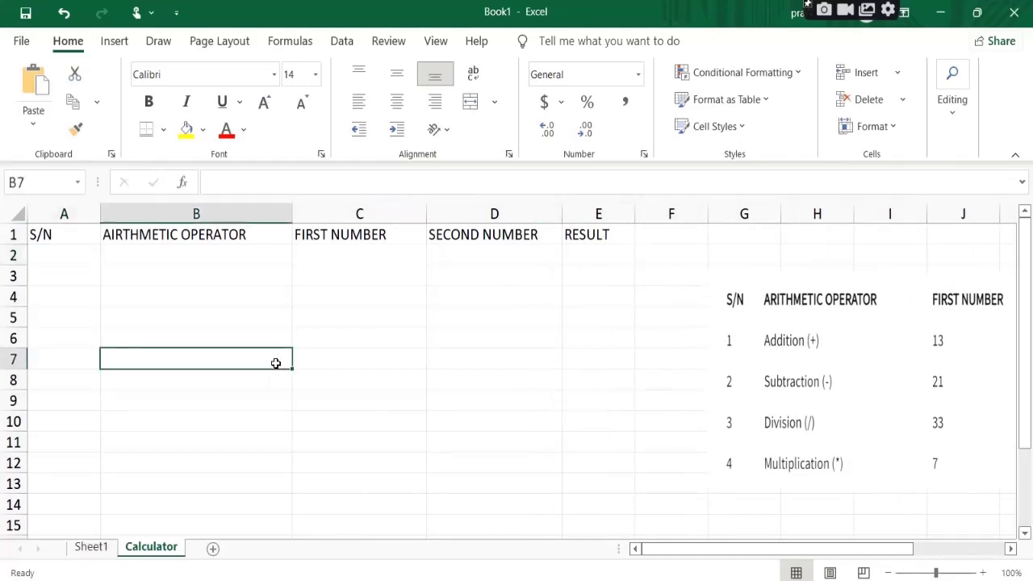
pyautogui.click(63, 251)
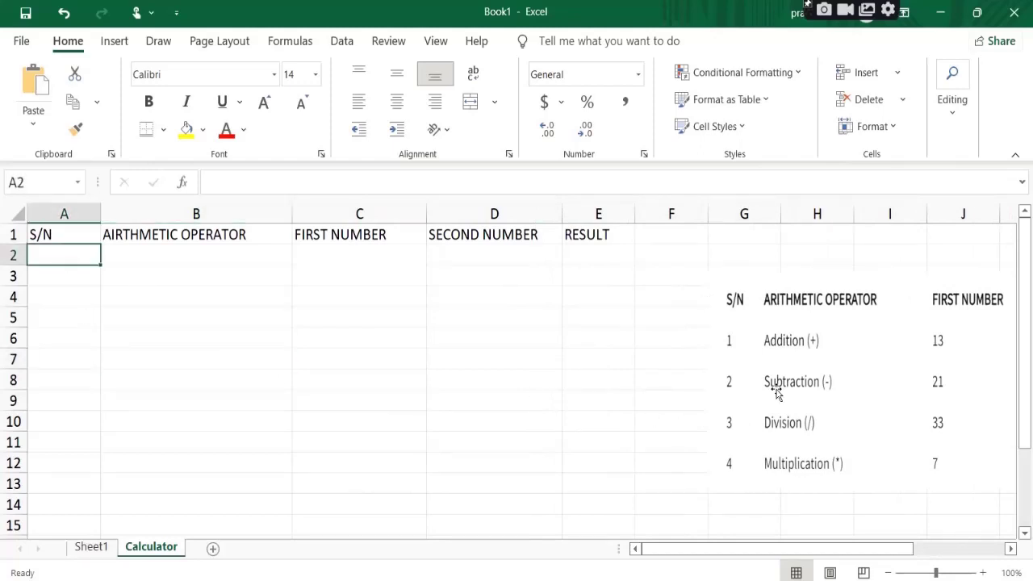
pyautogui.moveTo(781, 389)
pyautogui.mouseDown()
pyautogui.moveTo(616, 422)
pyautogui.moveTo(539, 392)
pyautogui.mouseUp()
pyautogui.moveTo(455, 277); pyautogui.dragTo(547, 316)
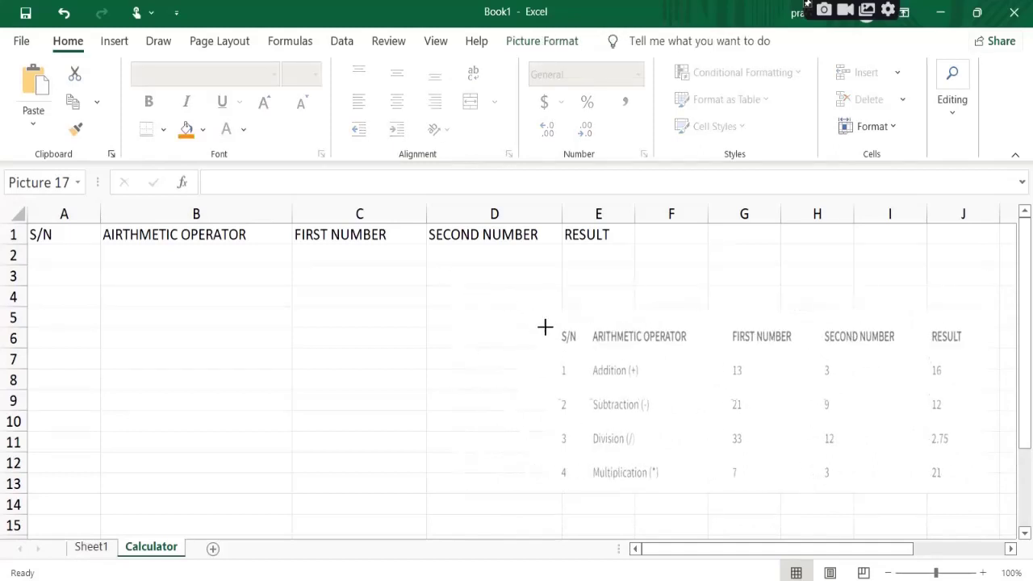
# Enter 1, Addition(+), 13 and 3 across cells A2 to D2
pyautogui.click(70, 251)
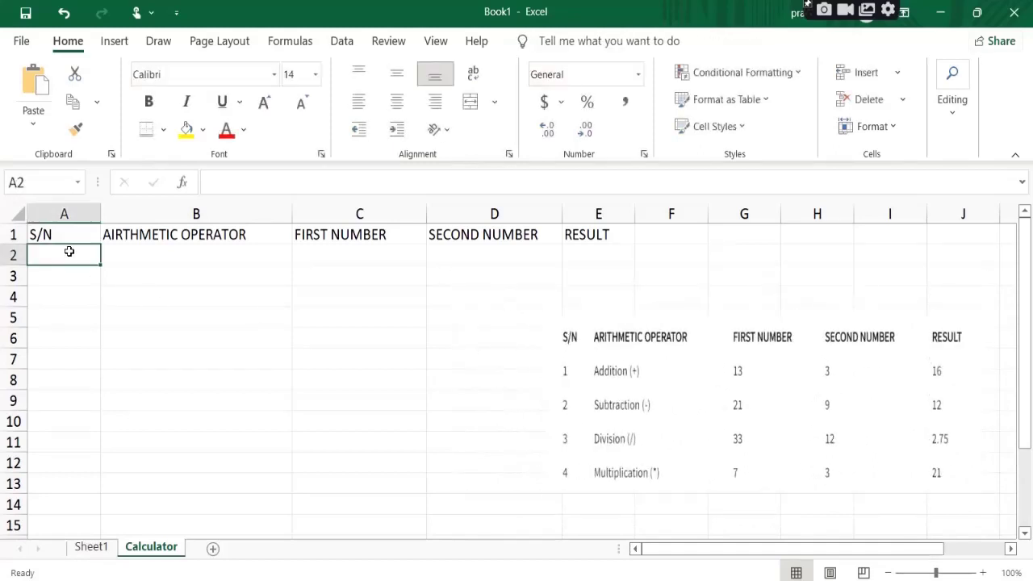
pyautogui.write('1')
pyautogui.press('Tab')
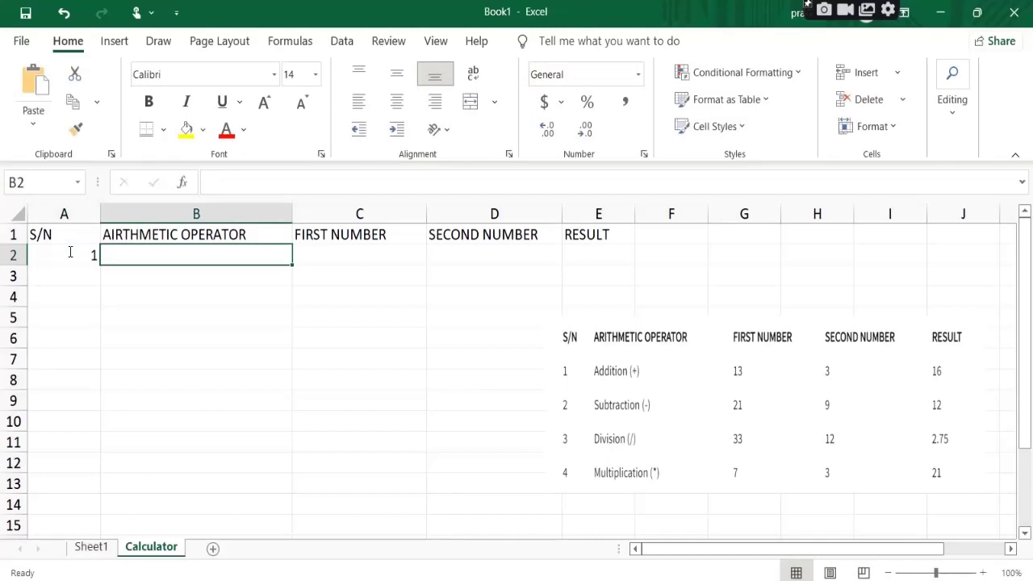
pyautogui.write('A')
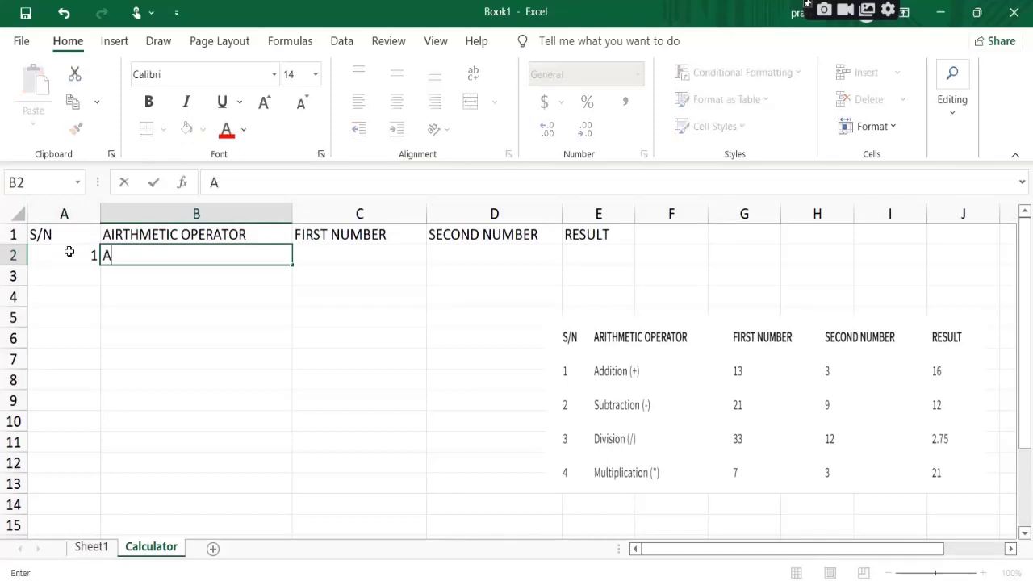
pyautogui.write('ddition')
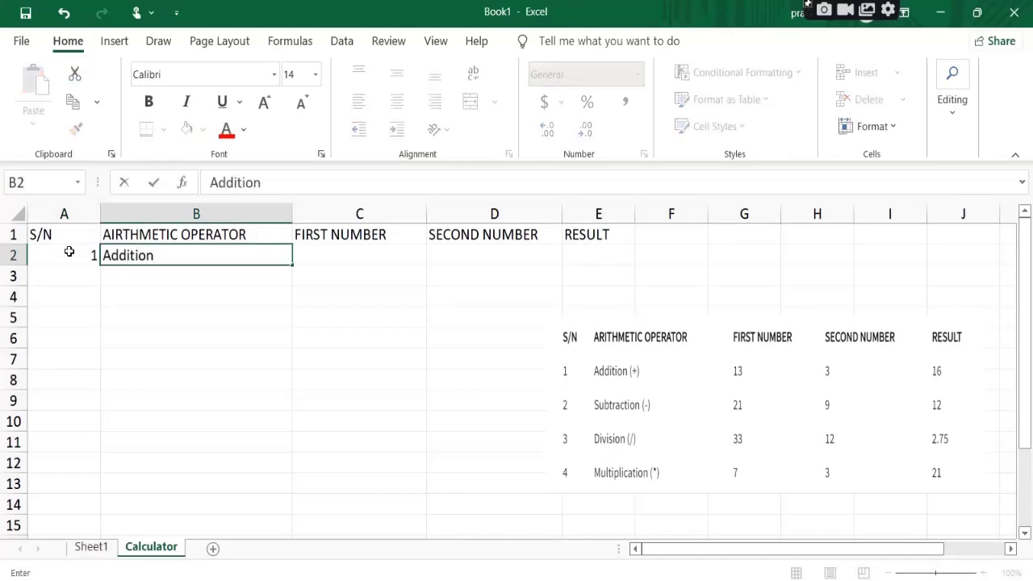
pyautogui.write('(')
pyautogui.write('+')
pyautogui.write(')')
pyautogui.press('Tab')
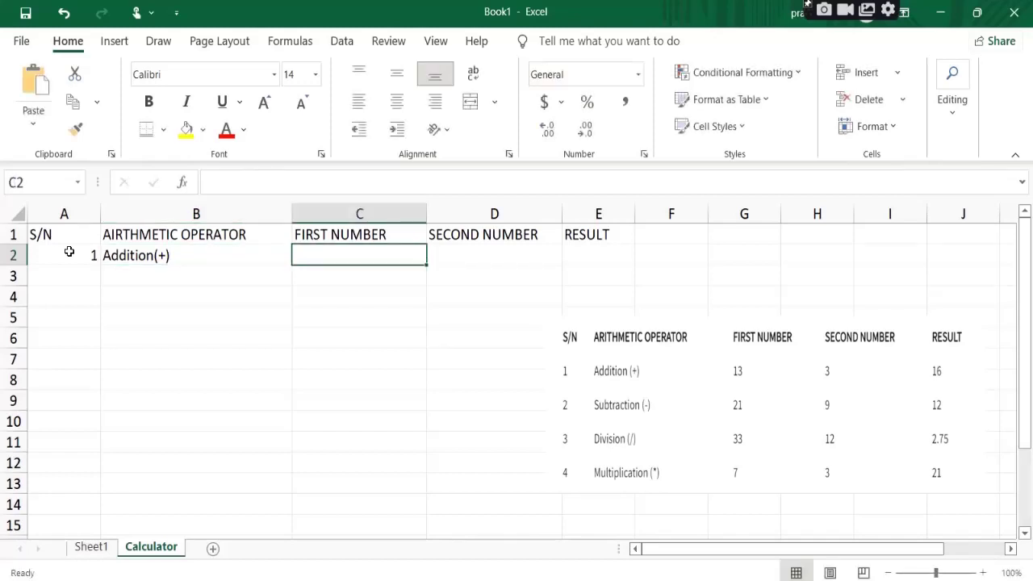
pyautogui.write('13')
pyautogui.press('Tab')
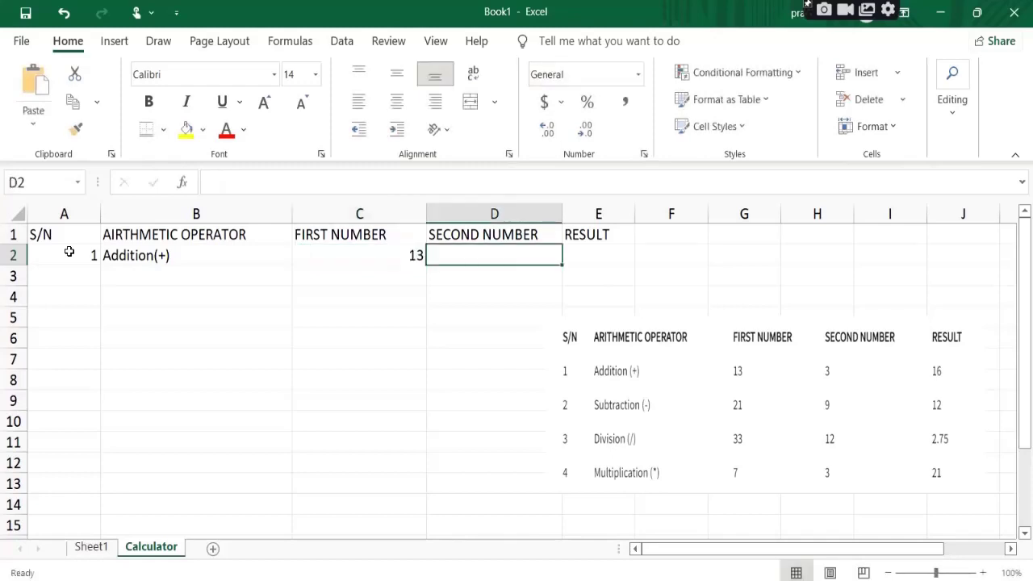
pyautogui.write('3')
pyautogui.press('Tab')
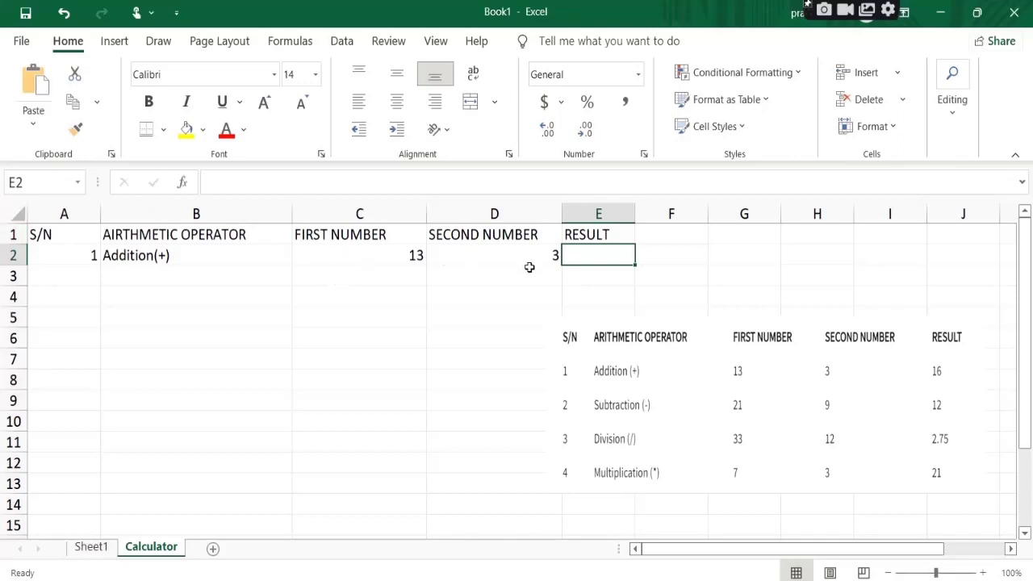
# Check the numbers in C2 and D2, then select the RESULT cell E2
pyautogui.click(386, 258)
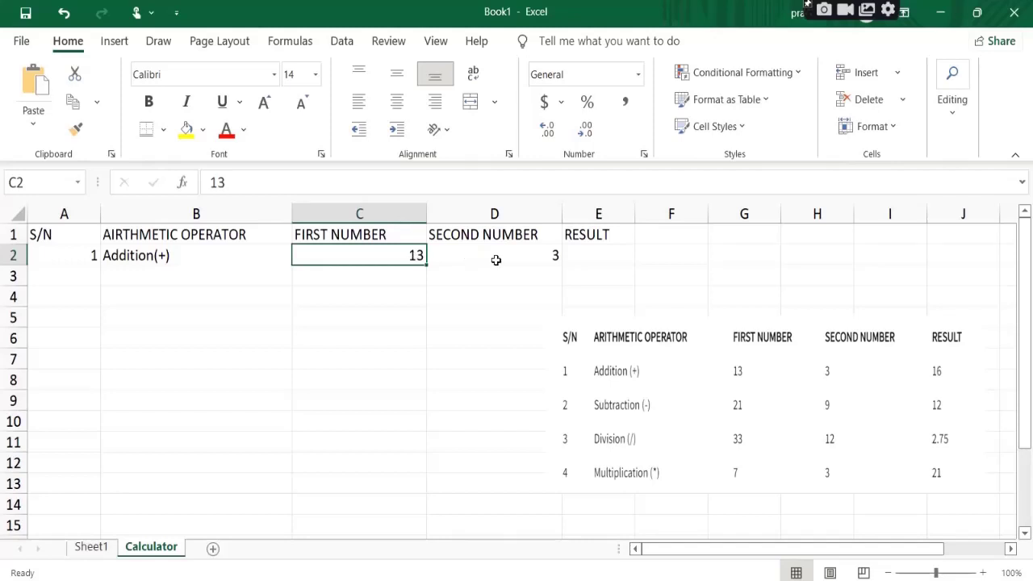
pyautogui.click(593, 257)
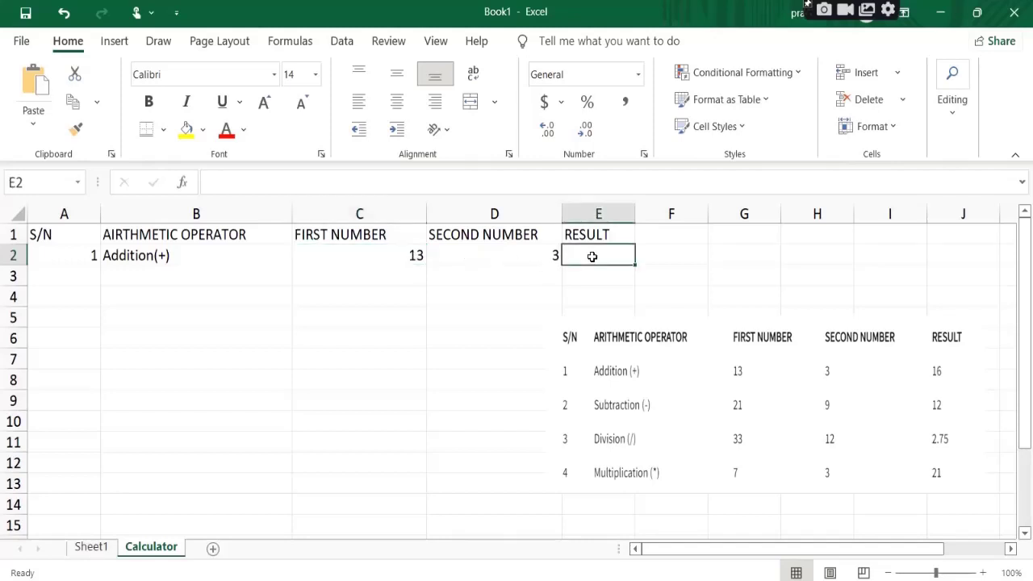
pyautogui.click(398, 255)
pyautogui.click(59, 178)
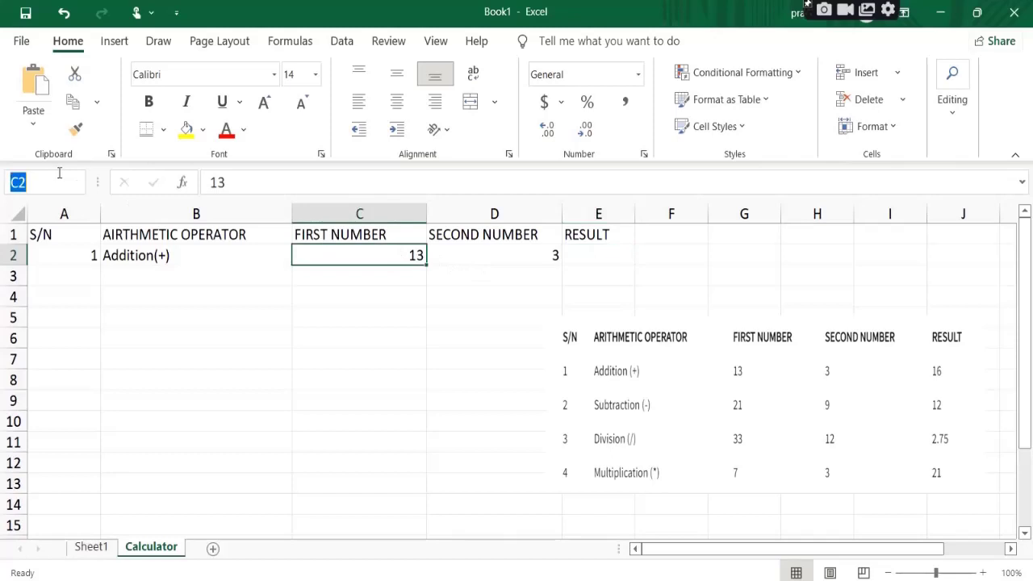
pyautogui.click(483, 257)
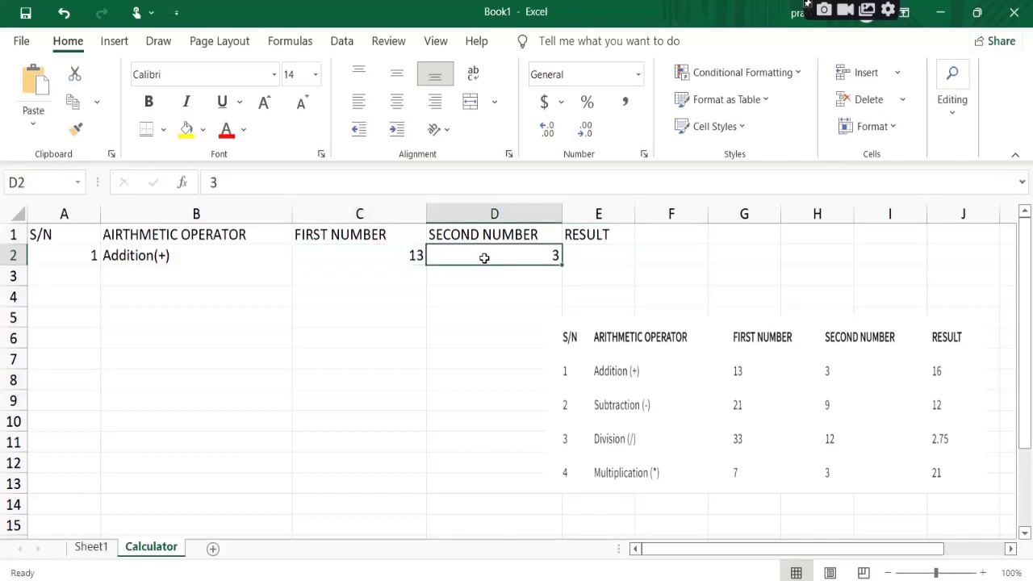
pyautogui.click(592, 259)
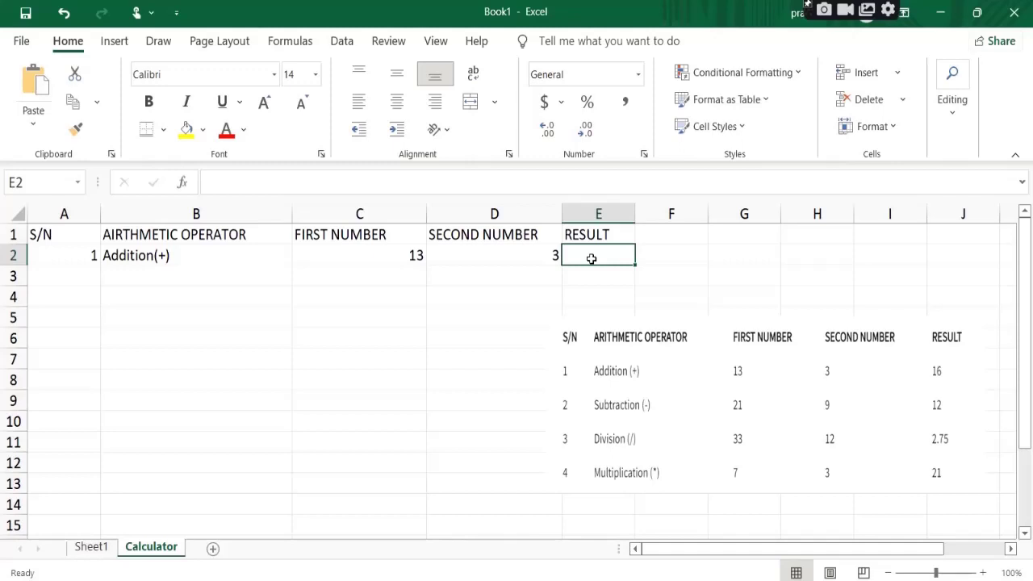
# Enter the formula =C2+D2 in E2 so it shows 16
pyautogui.write('=')
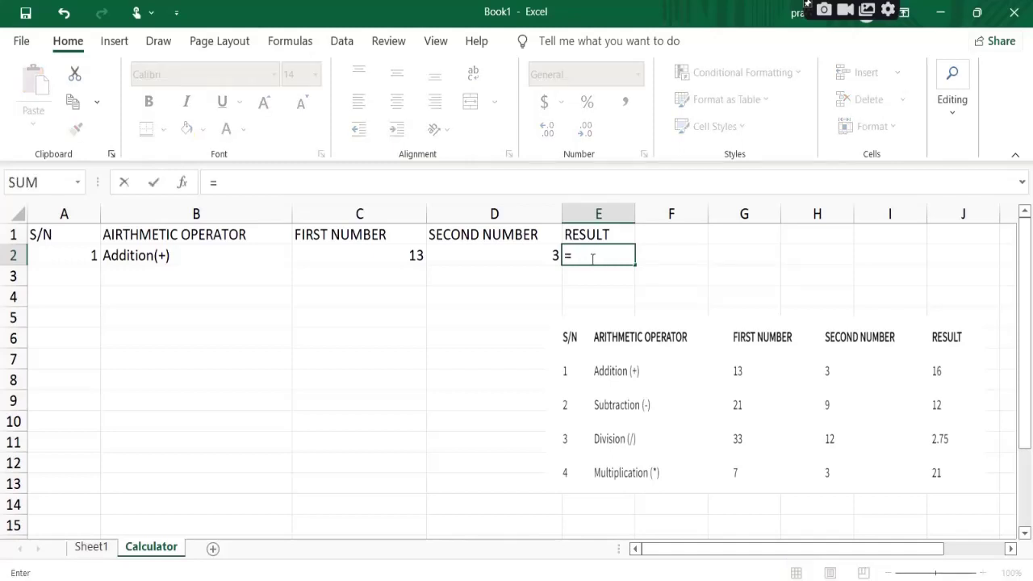
pyautogui.write('c2')
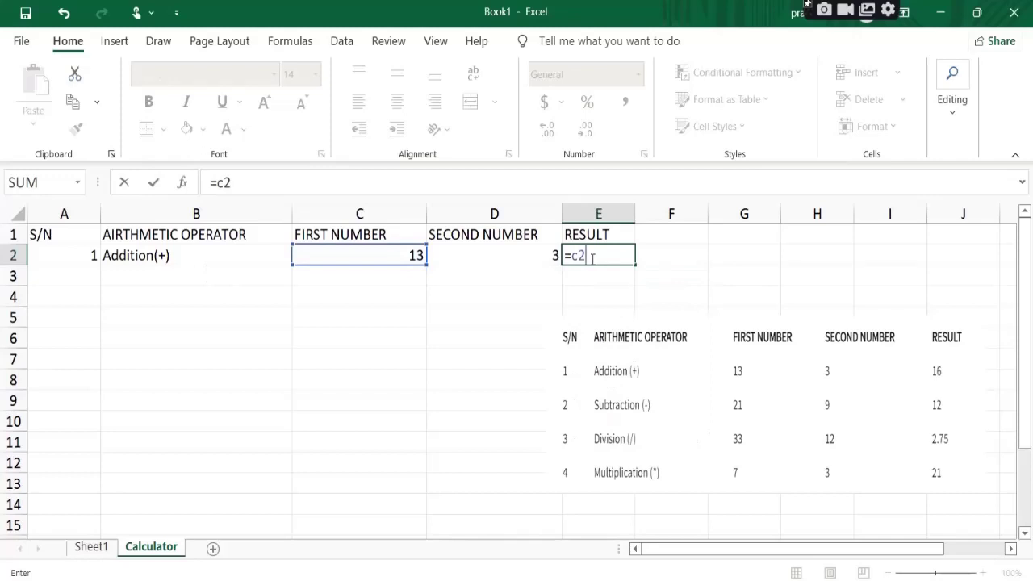
pyautogui.press('BackSpace')
pyautogui.press('BackSpace')
pyautogui.write('C')
pyautogui.click(521, 259)
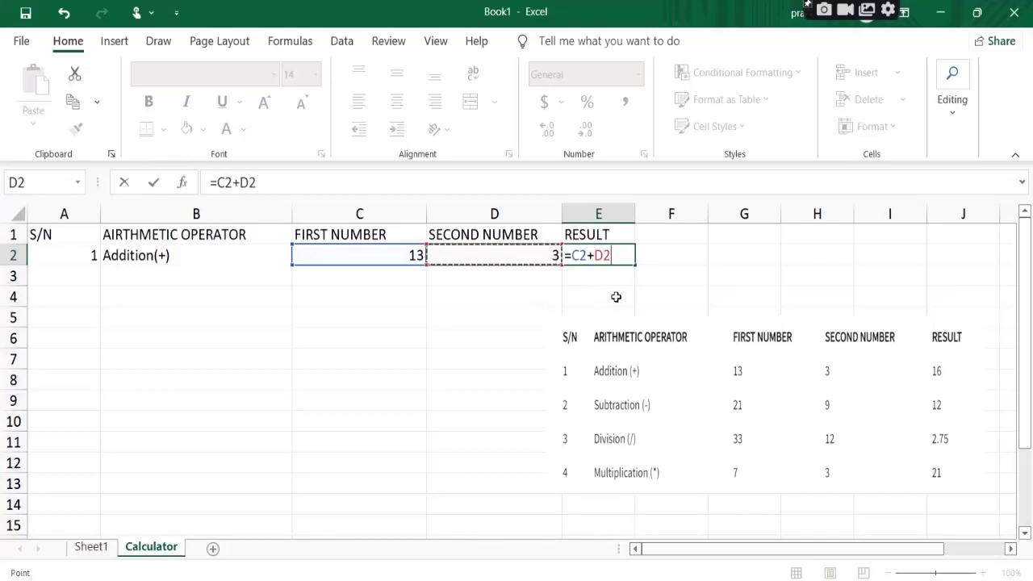
pyautogui.moveTo(611, 255); pyautogui.dragTo(570, 255)
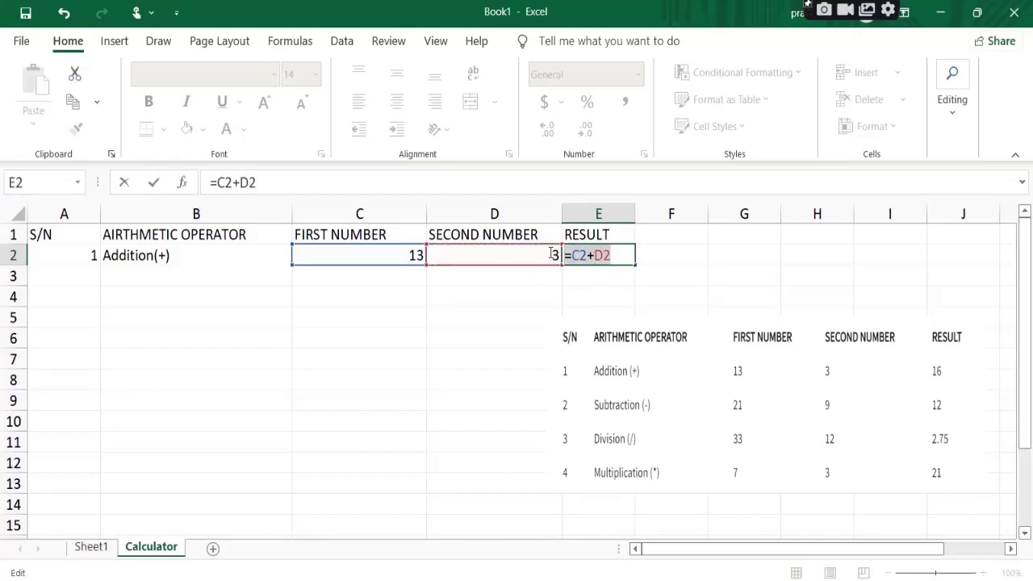
pyautogui.click(620, 255)
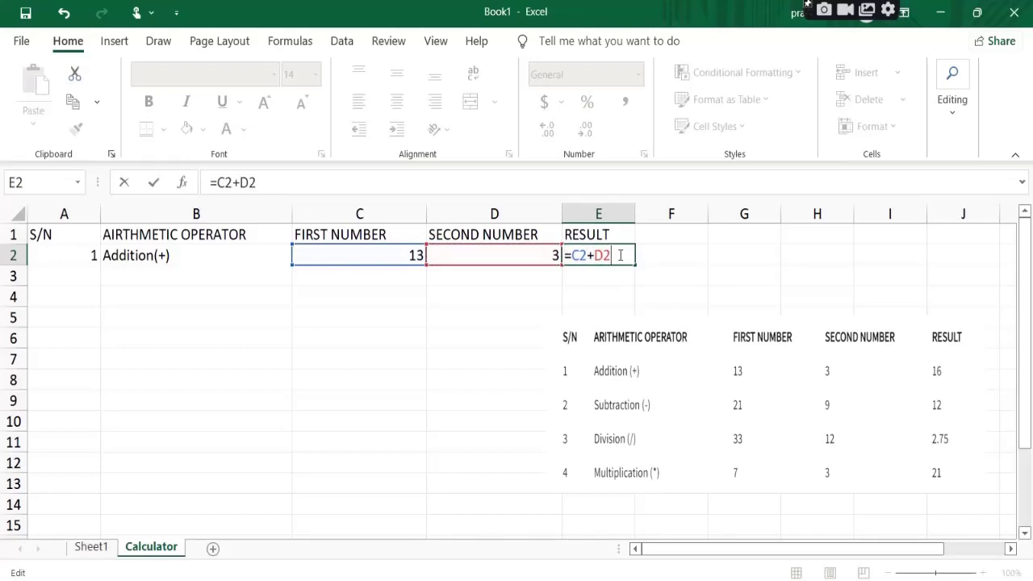
pyautogui.press('Return')
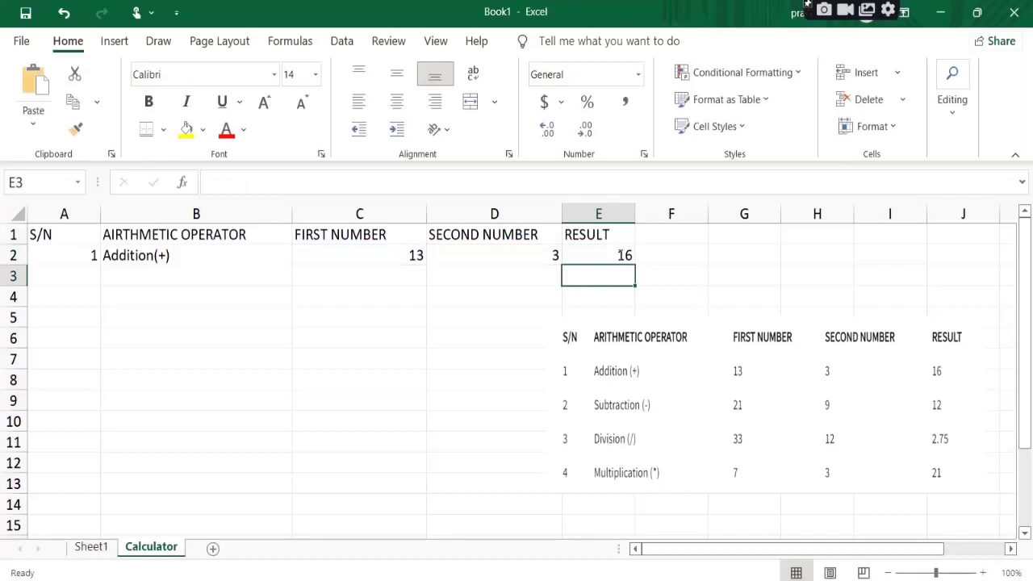
# Review the E2 formula in the formula bar and recommit it unchanged
pyautogui.click(620, 255)
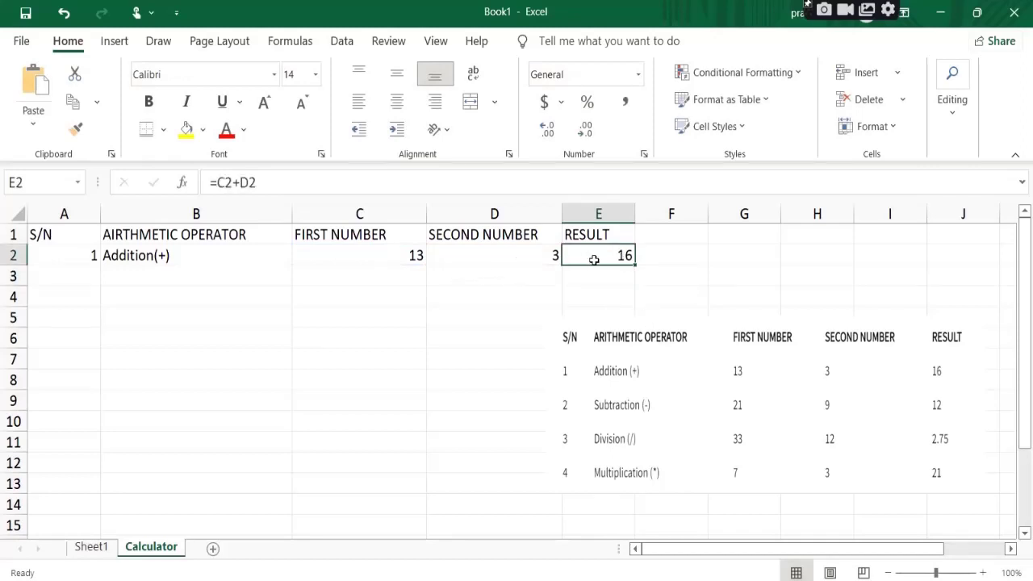
pyautogui.click(595, 292)
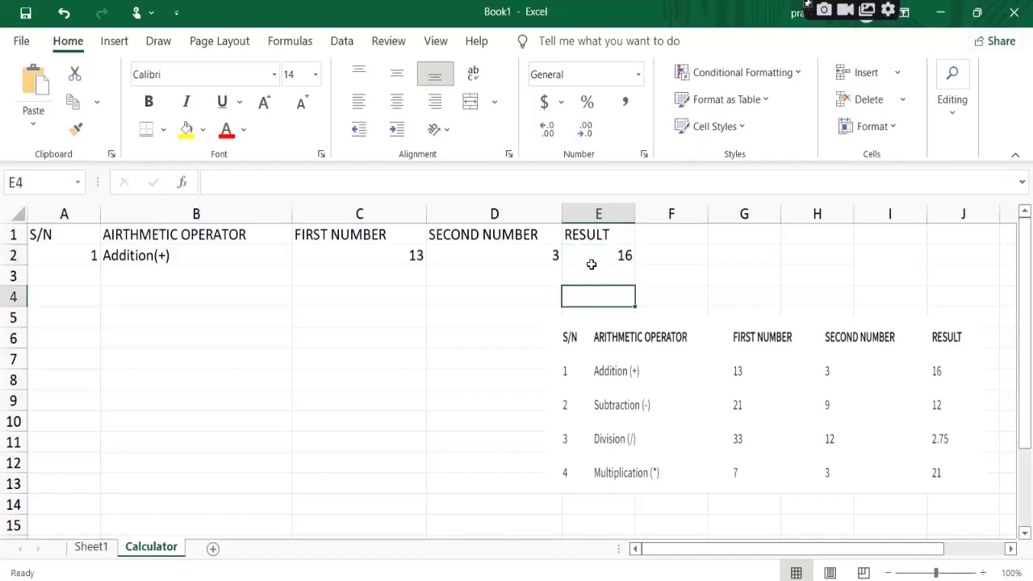
pyautogui.click(592, 259)
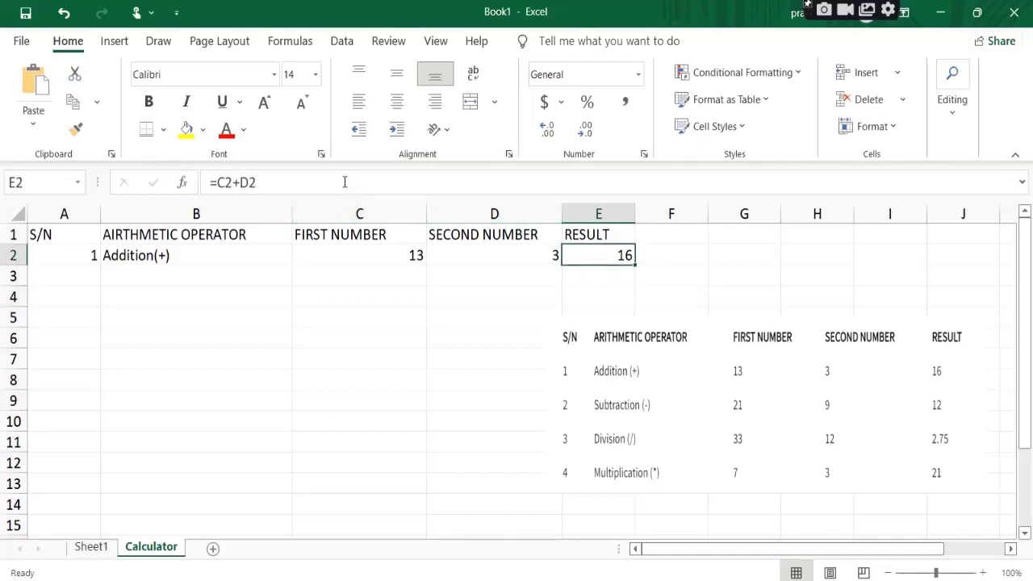
pyautogui.moveTo(345, 182); pyautogui.dragTo(151, 184)
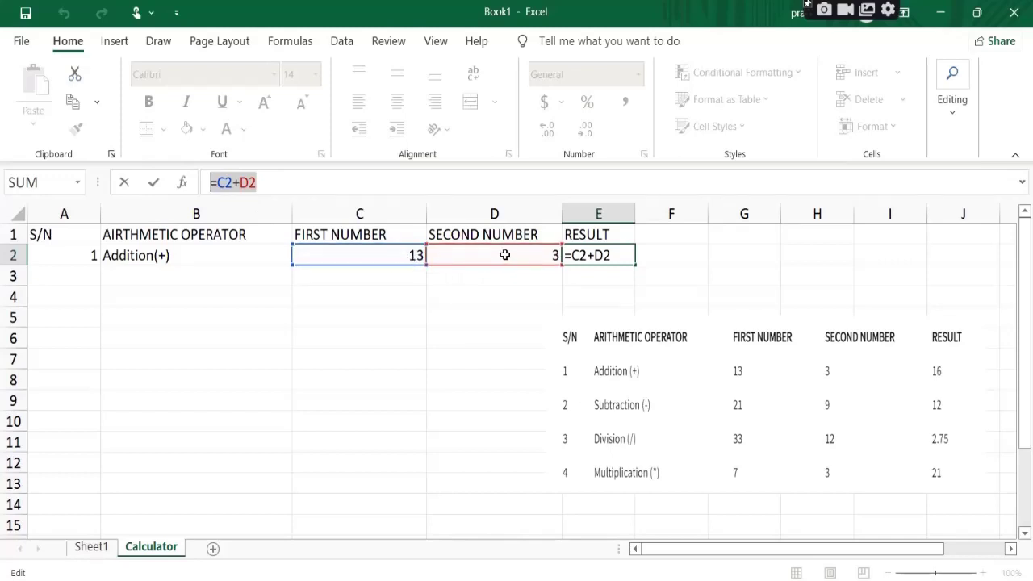
pyautogui.click(615, 255)
pyautogui.press('Return')
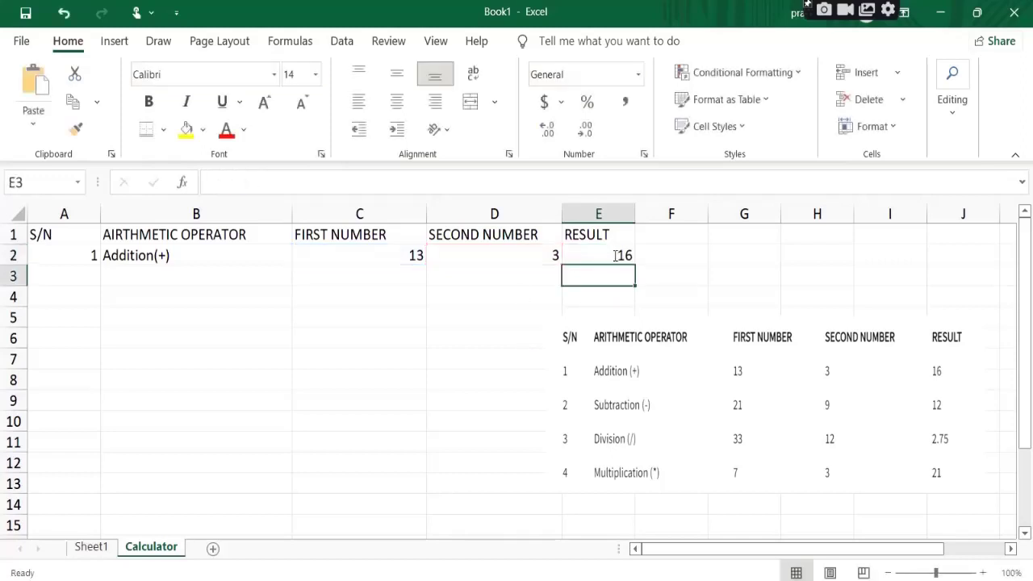
# Fill row 3 with 2, Substraction, 21 and 9, then start a formula in E3
pyautogui.click(93, 275)
pyautogui.write('2')
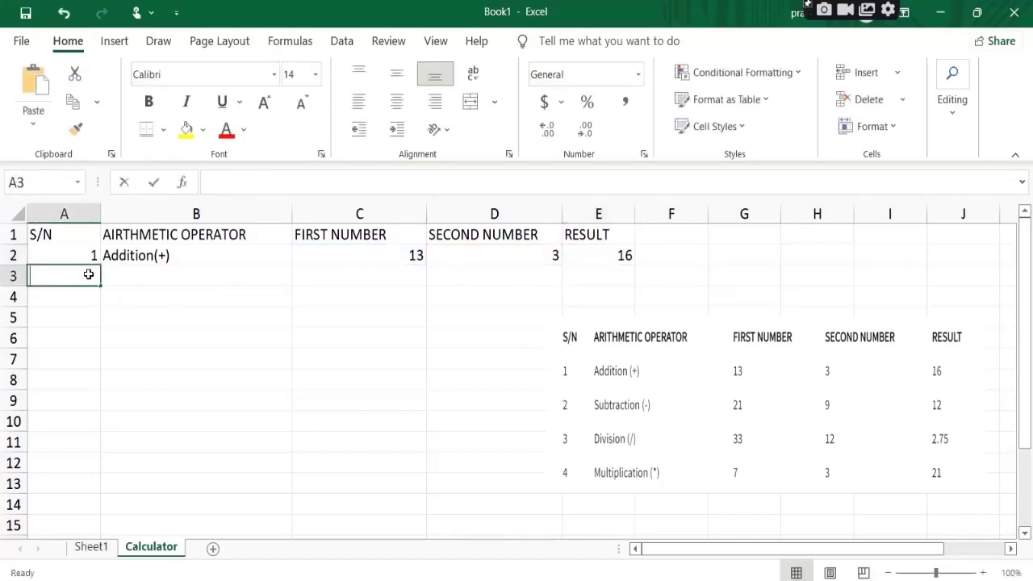
pyautogui.press('Tab')
pyautogui.write('S')
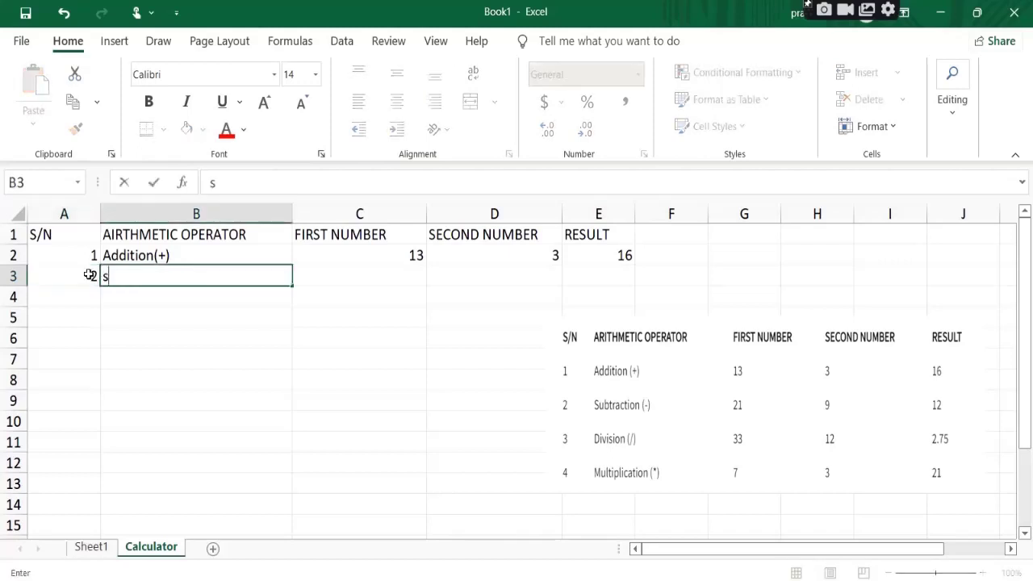
pyautogui.write('ubs')
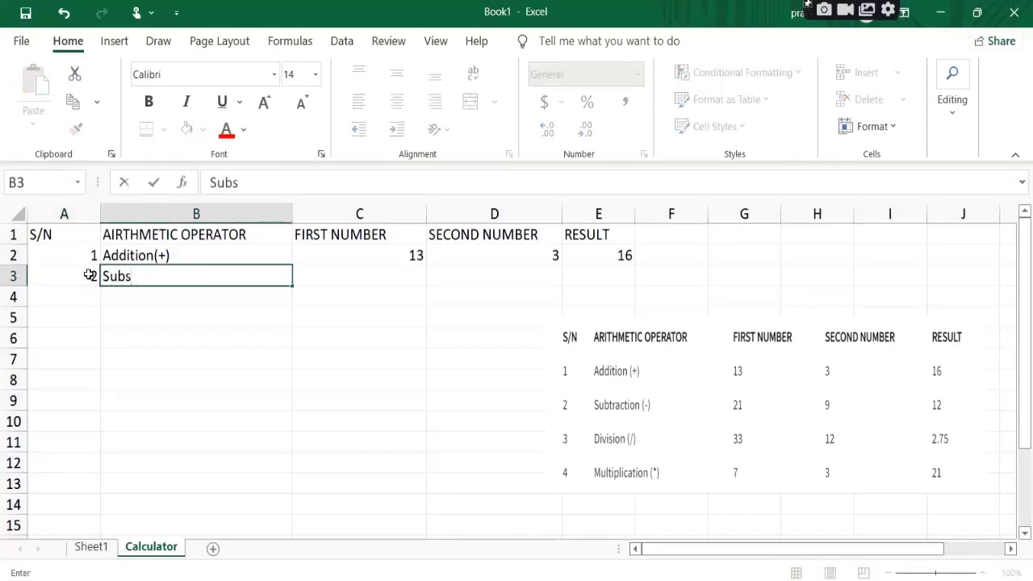
pyautogui.write('traction')
pyautogui.press('Tab')
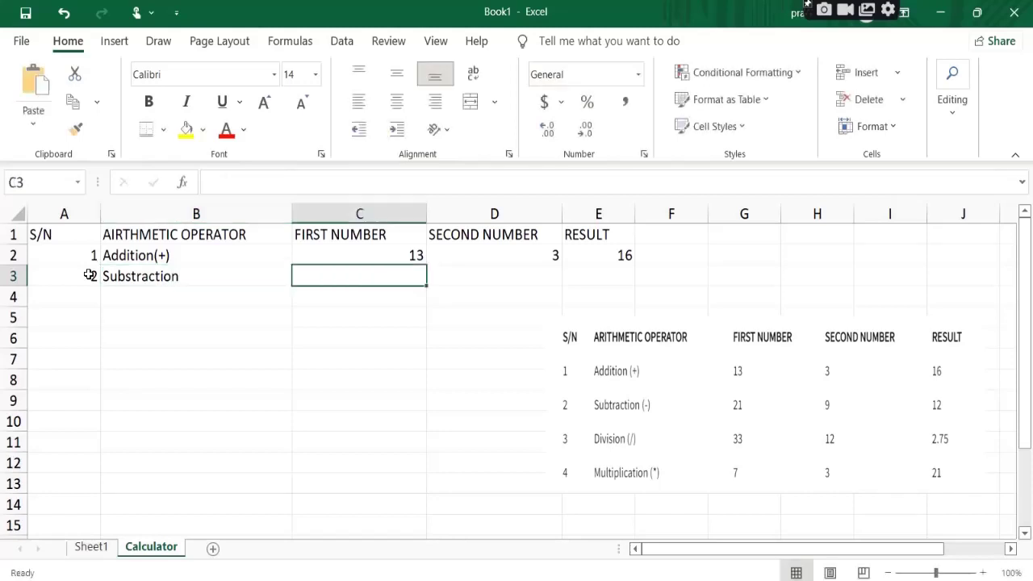
pyautogui.write('21')
pyautogui.press('Tab')
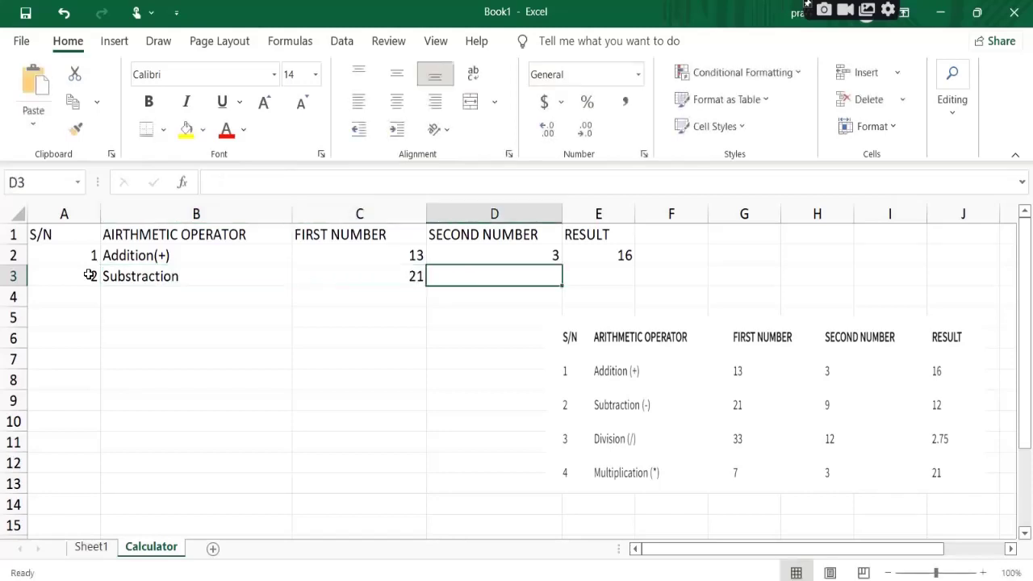
pyautogui.write('9')
pyautogui.press('Tab')
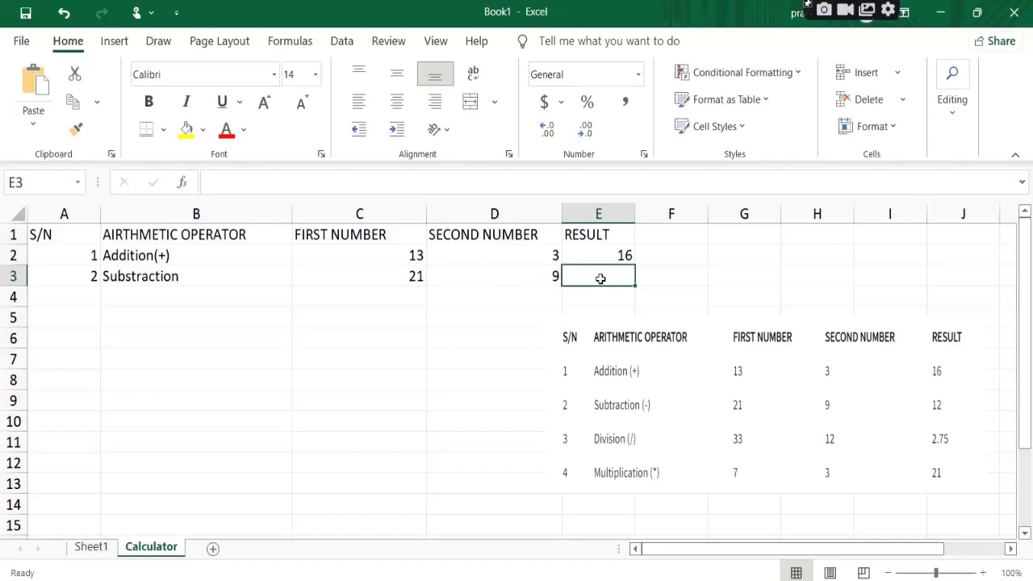
pyautogui.write('=')
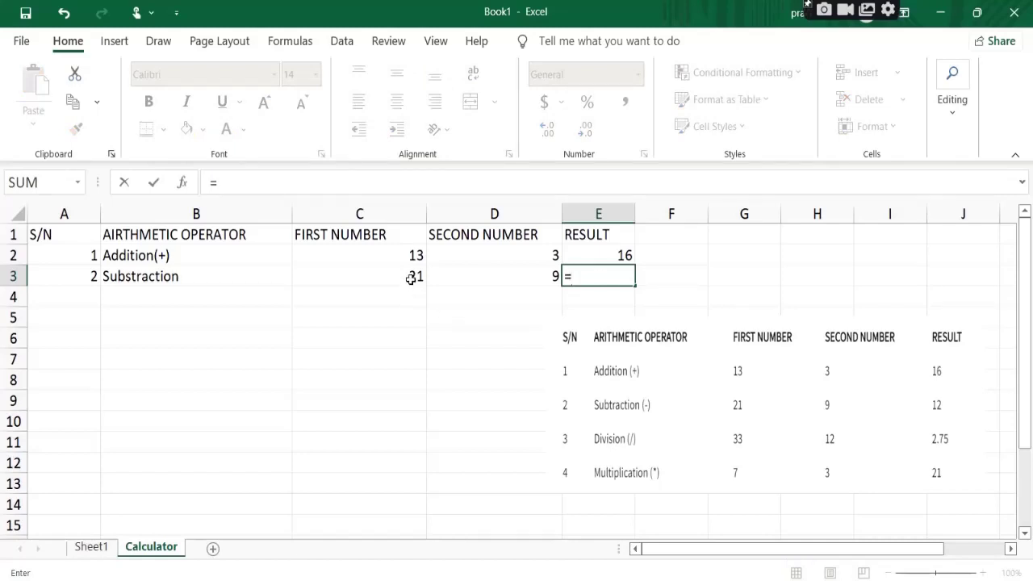
# Complete =C3-D3 in E3 by referencing C3 and D3, giving 12
pyautogui.click(411, 277)
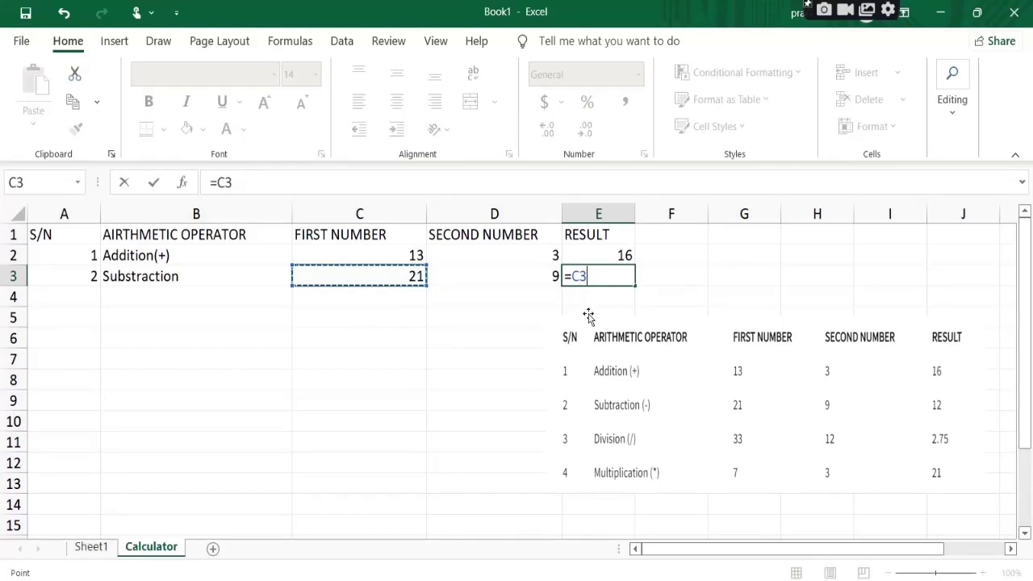
pyautogui.write('-')
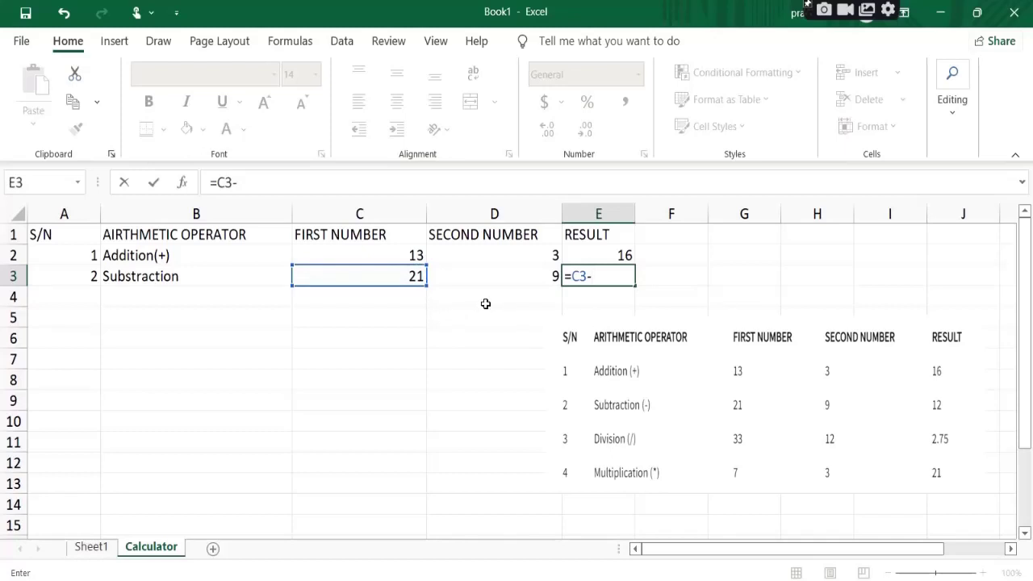
pyautogui.click(488, 278)
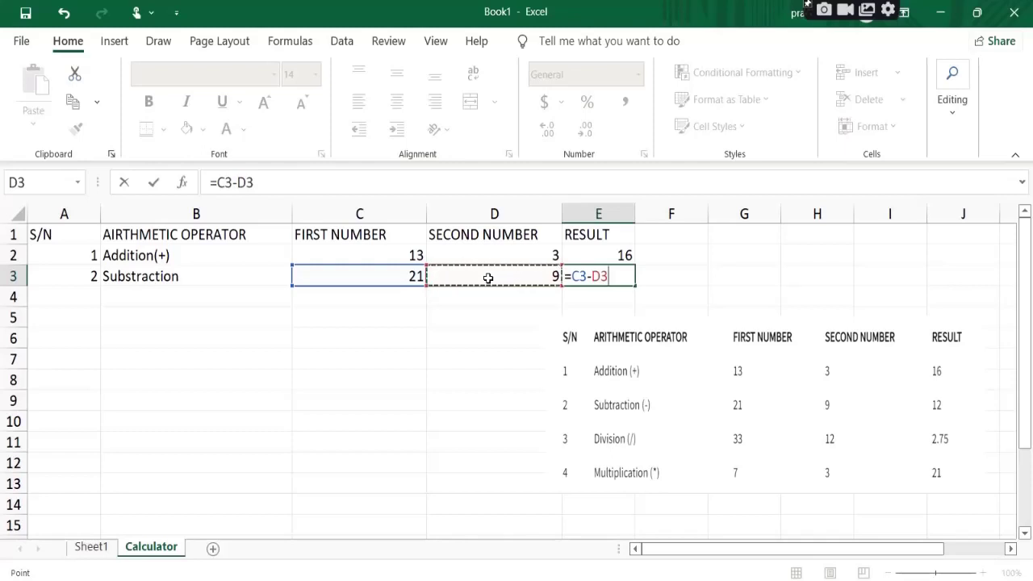
pyautogui.moveTo(616, 279); pyautogui.dragTo(571, 277)
pyautogui.click(620, 278)
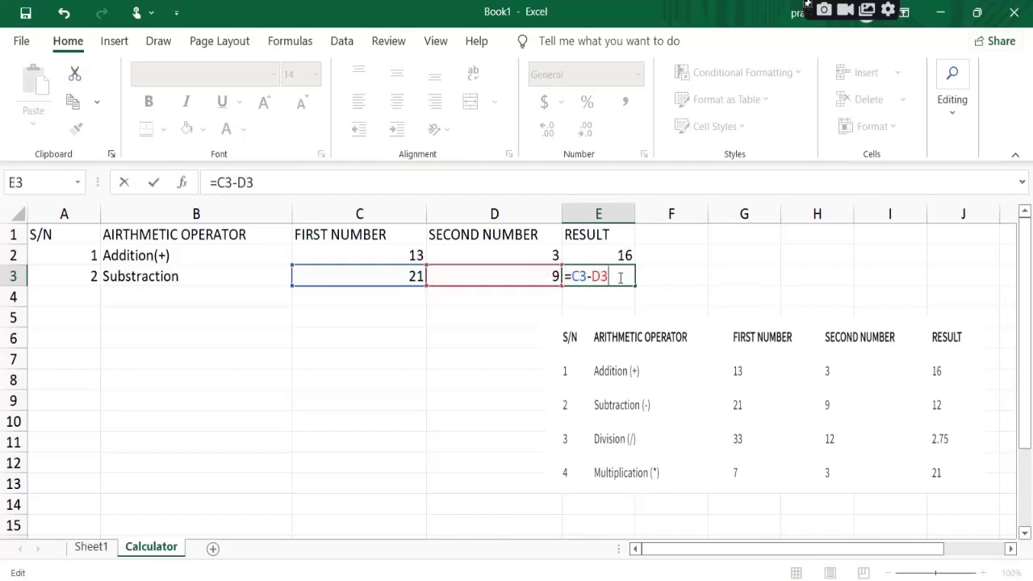
pyautogui.press('Return')
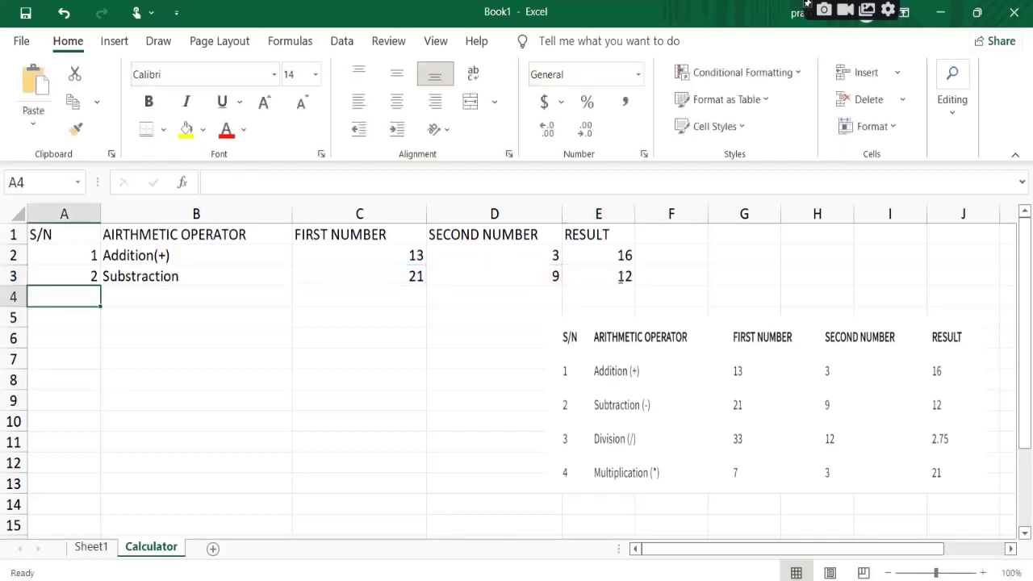
# Review the E3 subtraction formula against C3 and D3 and recommit it unchanged
pyautogui.click(620, 278)
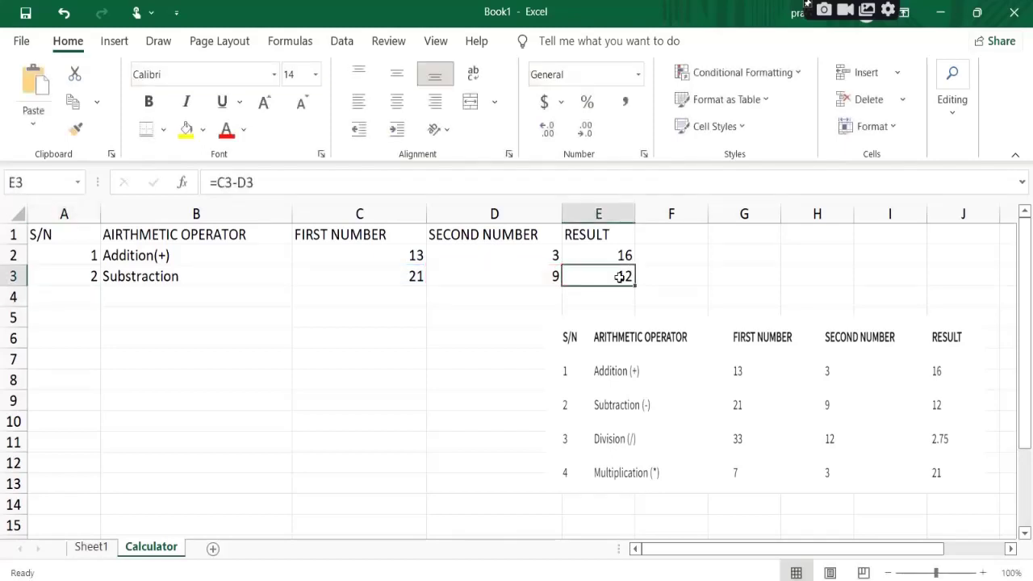
pyautogui.click(411, 286)
pyautogui.click(502, 276)
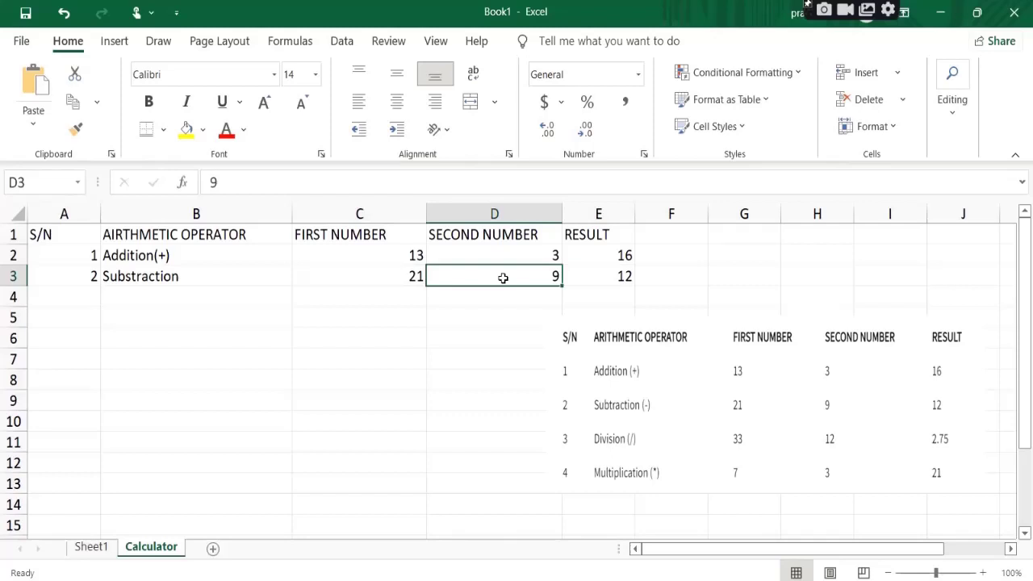
pyautogui.click(599, 278)
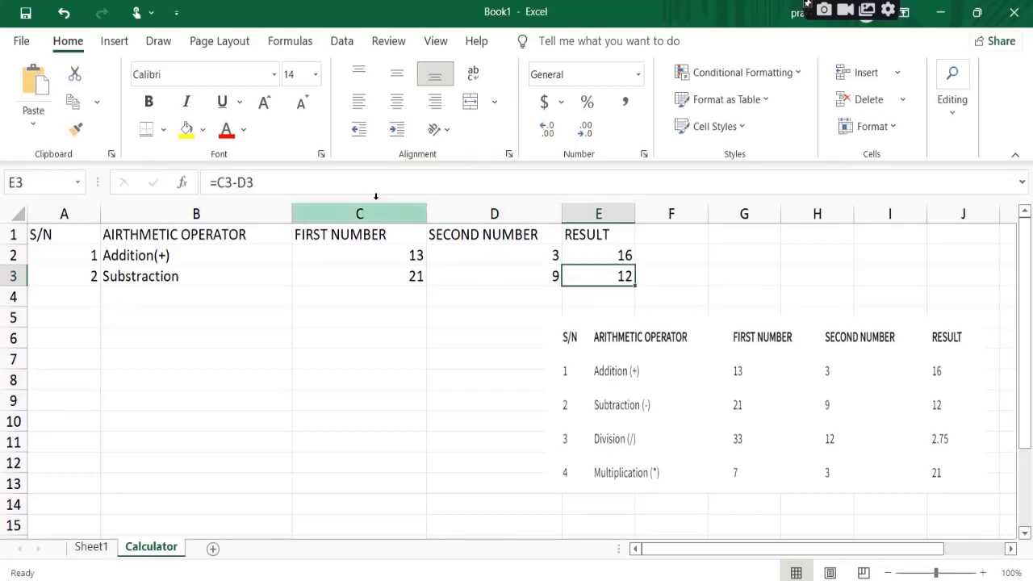
pyautogui.click(274, 174)
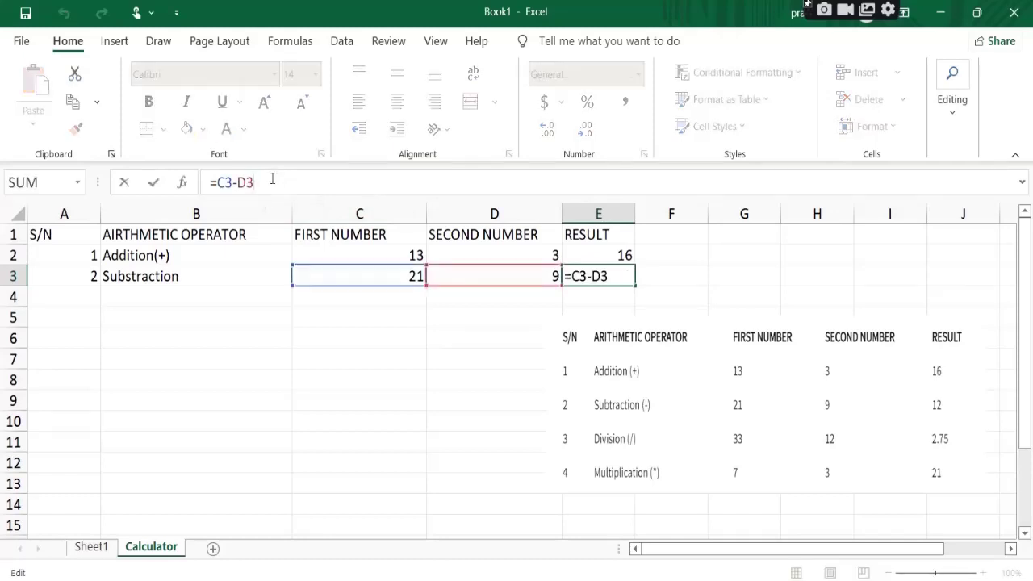
pyautogui.moveTo(273, 176); pyautogui.dragTo(192, 187)
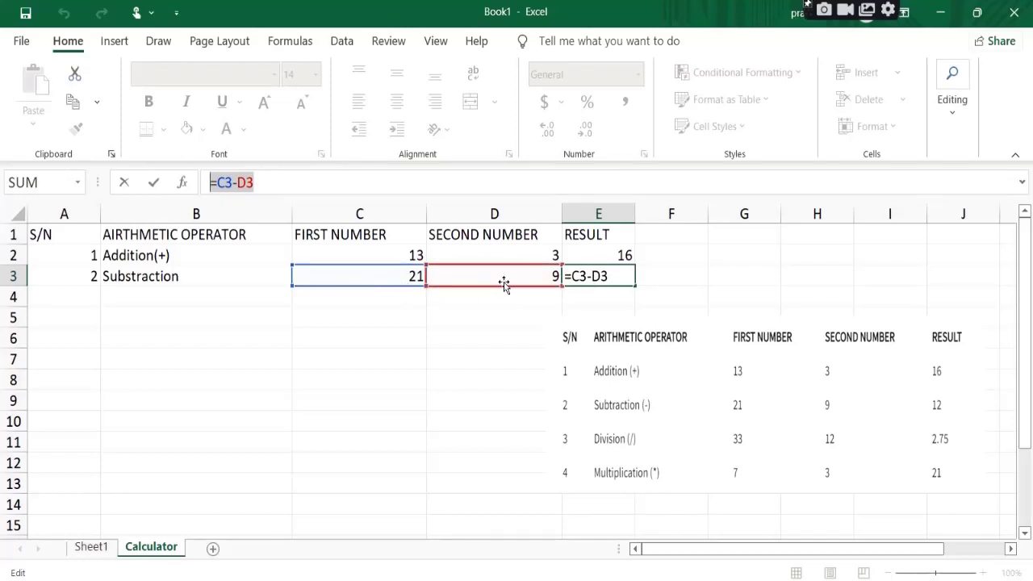
pyautogui.click(616, 277)
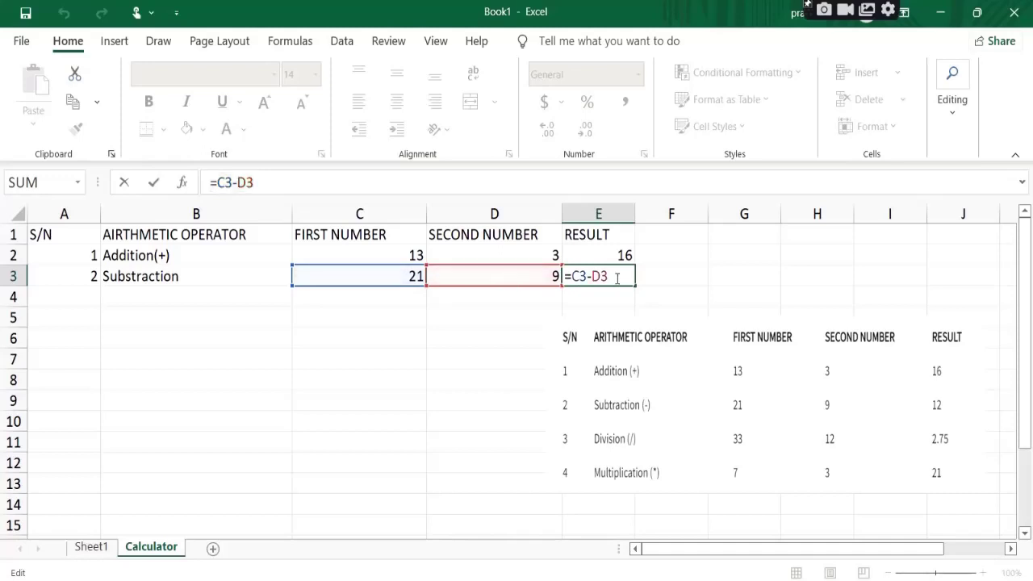
pyautogui.press('Return')
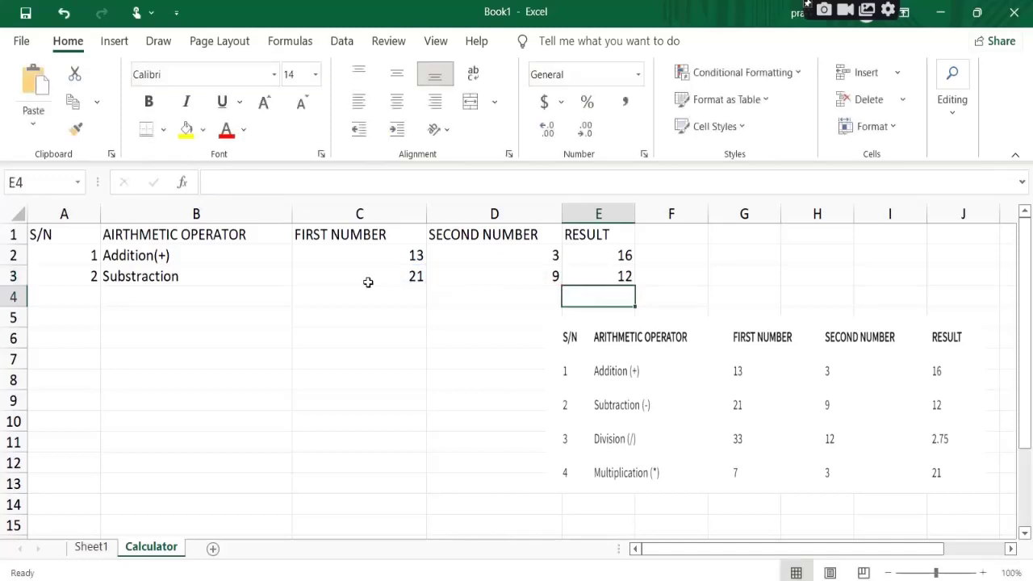
# Enter serial number 3 in A4
pyautogui.click(92, 294)
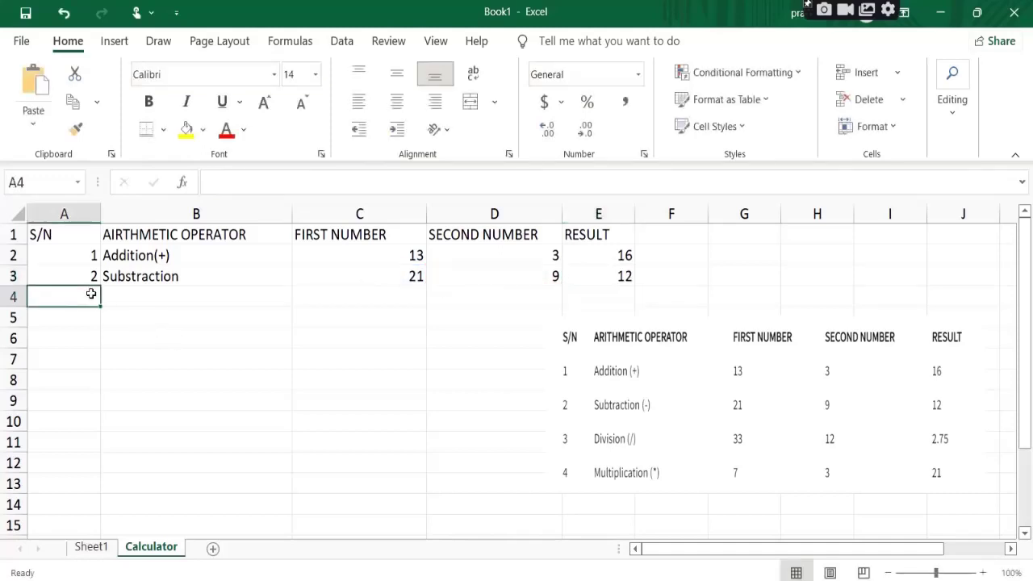
pyautogui.write('3')
pyautogui.press('Tab')
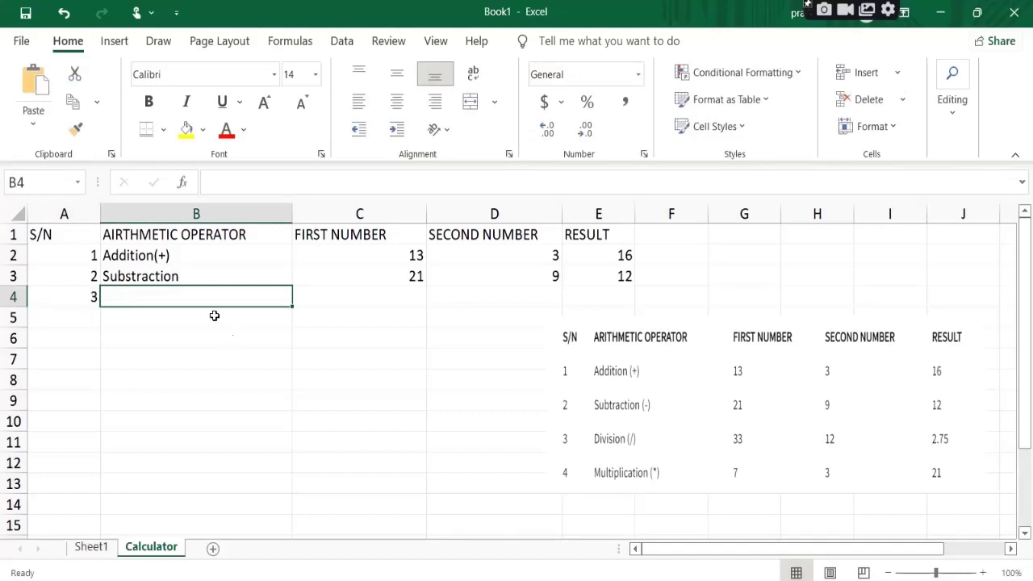
# Change the B3 label to Substraction(-)
pyautogui.doubleClick(205, 278)
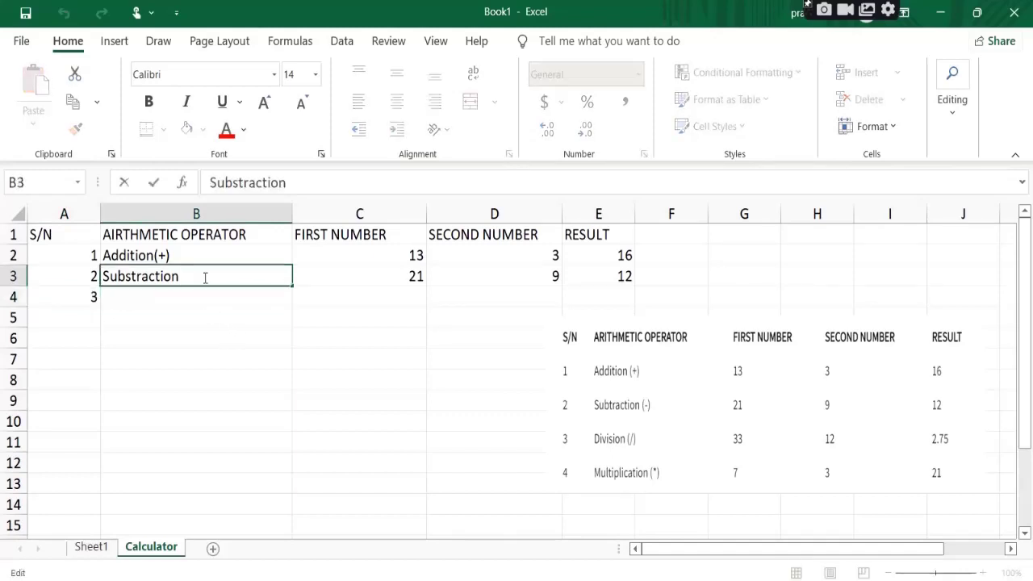
pyautogui.write('(-')
pyautogui.click(180, 313)
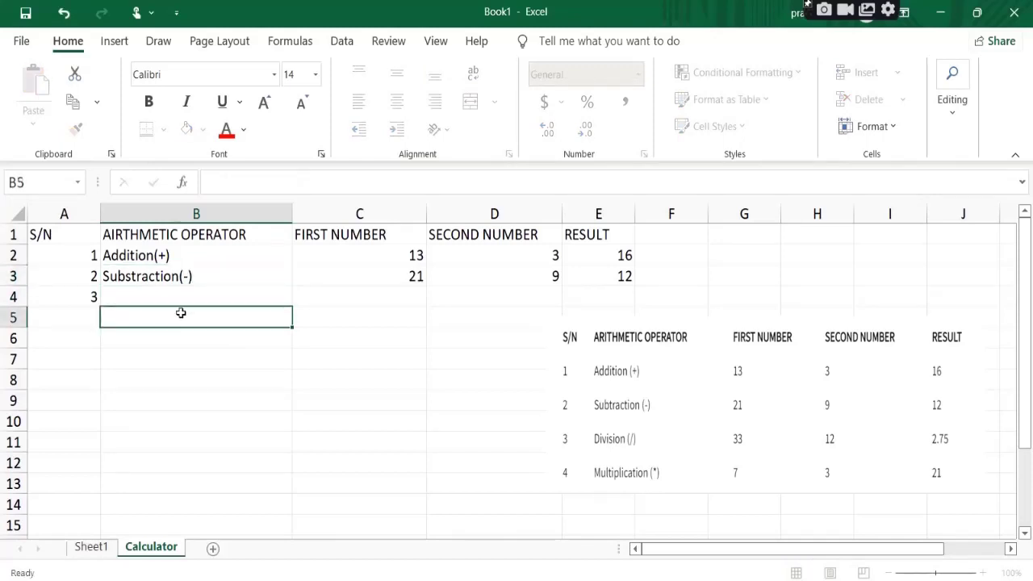
# Type Division(/) as the operator label in B4
pyautogui.click(165, 296)
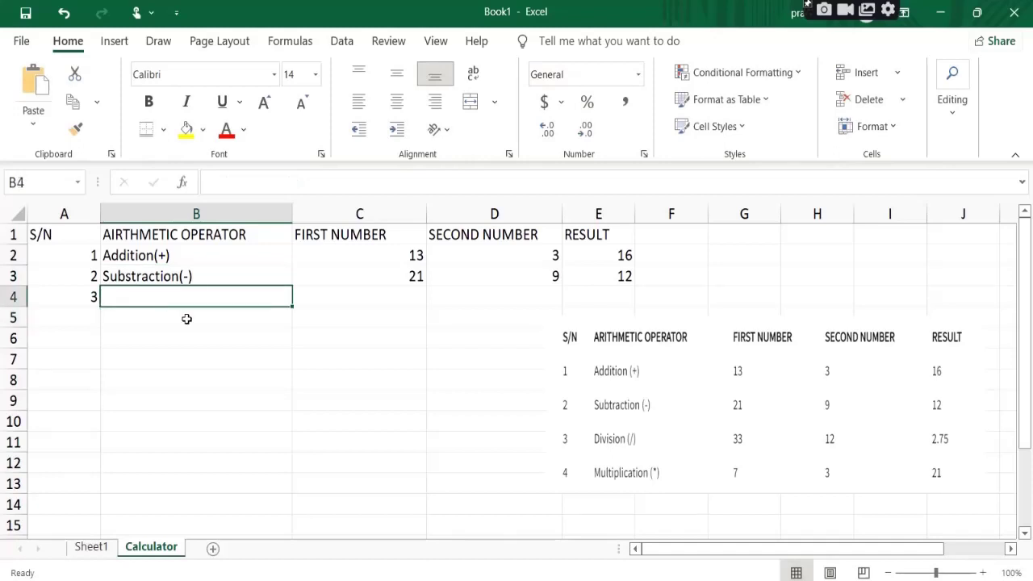
pyautogui.write('Divi')
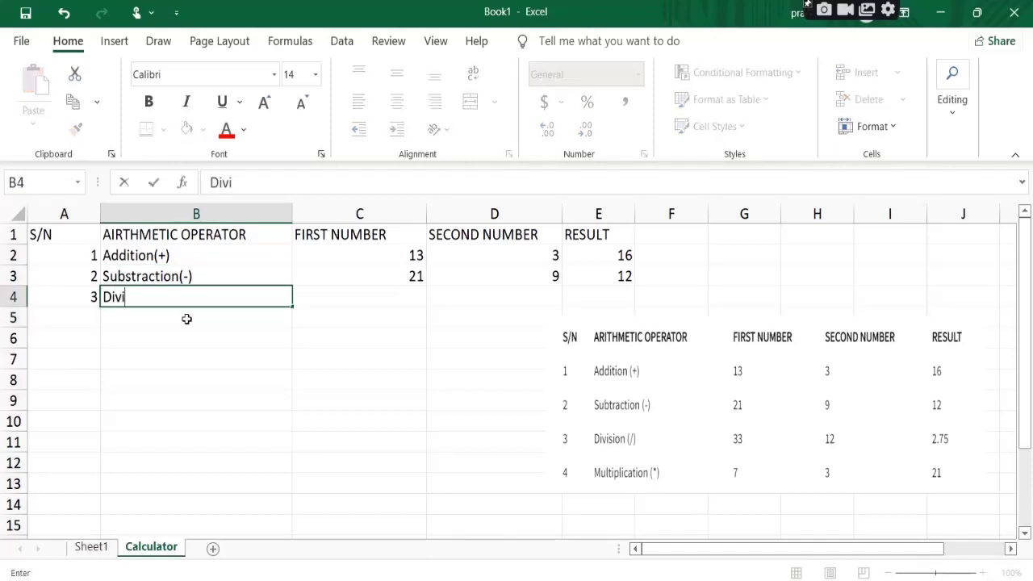
pyautogui.write('sion')
pyautogui.write('(/')
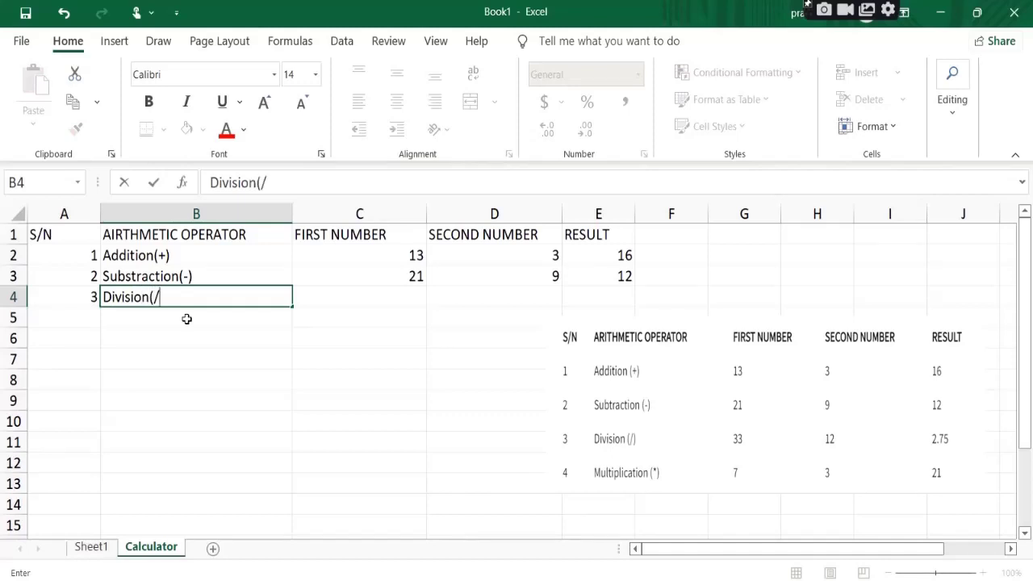
pyautogui.write(')')
pyautogui.press('Tab')
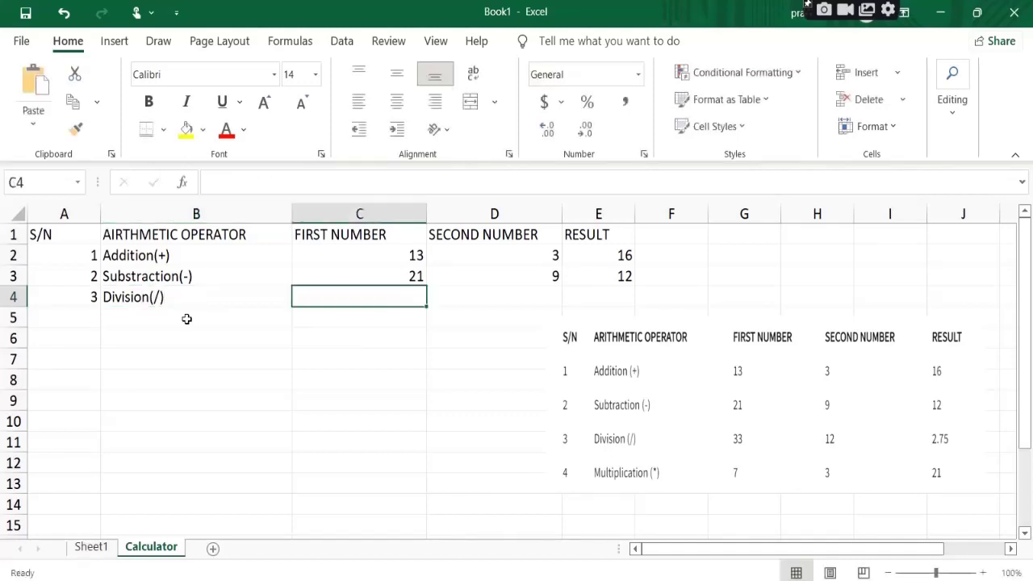
pyautogui.write('33')
pyautogui.press('Tab')
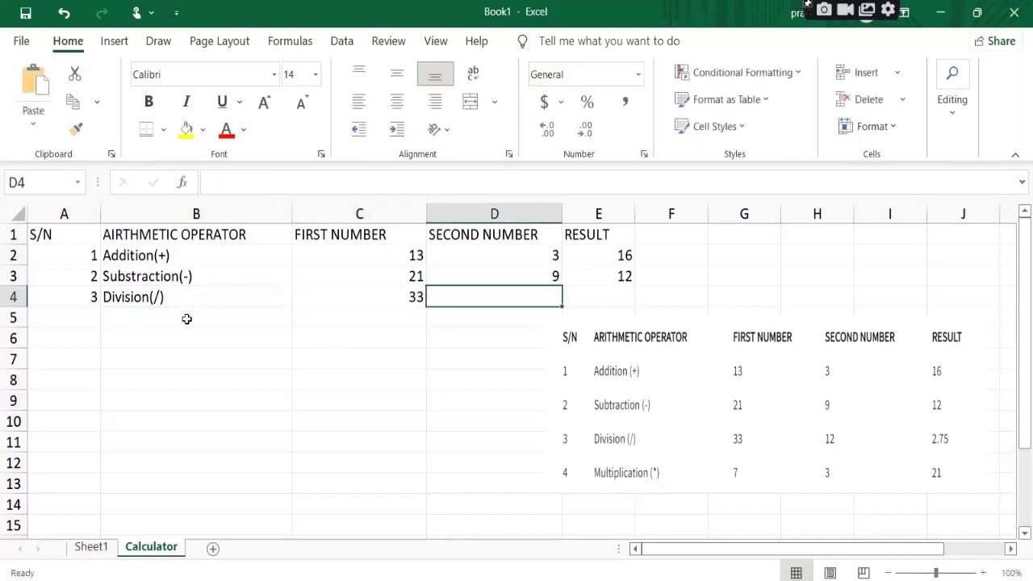
pyautogui.write('12')
pyautogui.press('Tab')
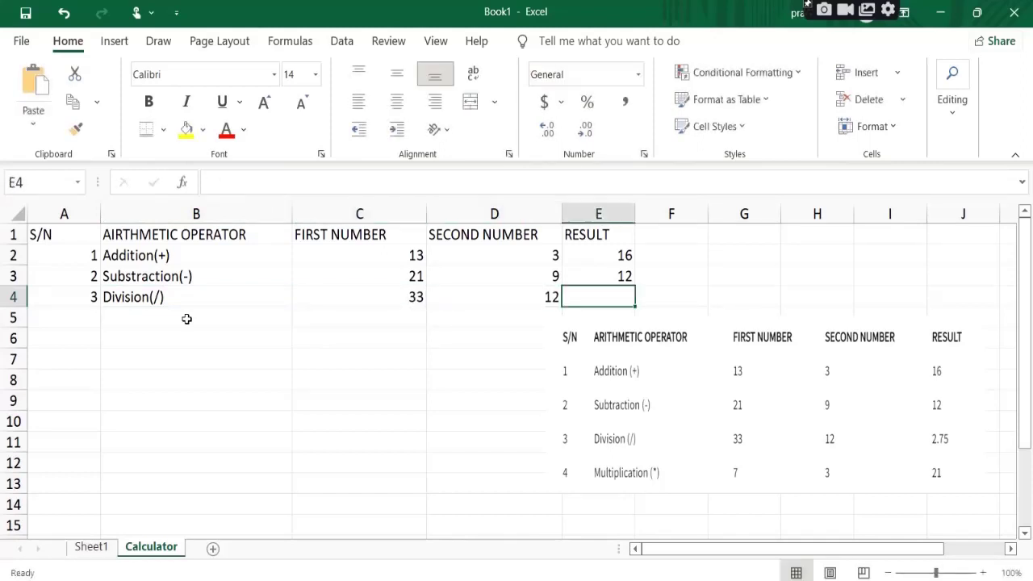
pyautogui.moveTo(649, 384); pyautogui.dragTo(638, 428)
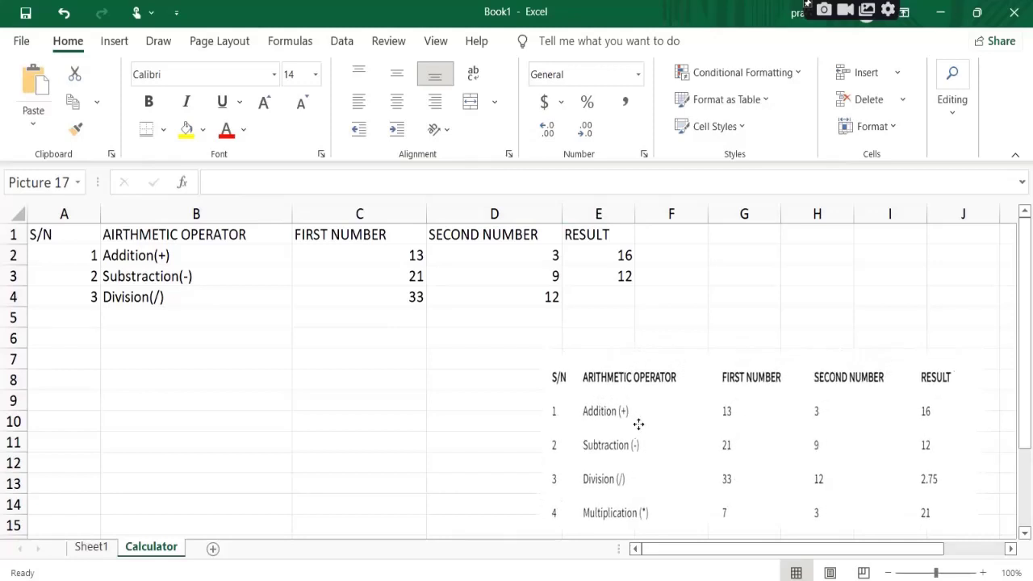
pyautogui.click(583, 297)
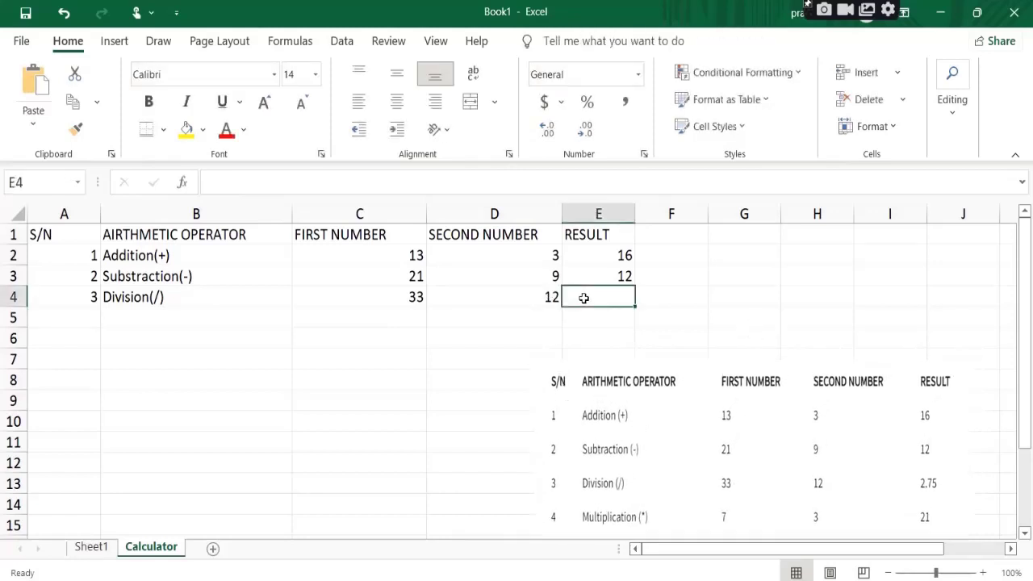
pyautogui.click(415, 297)
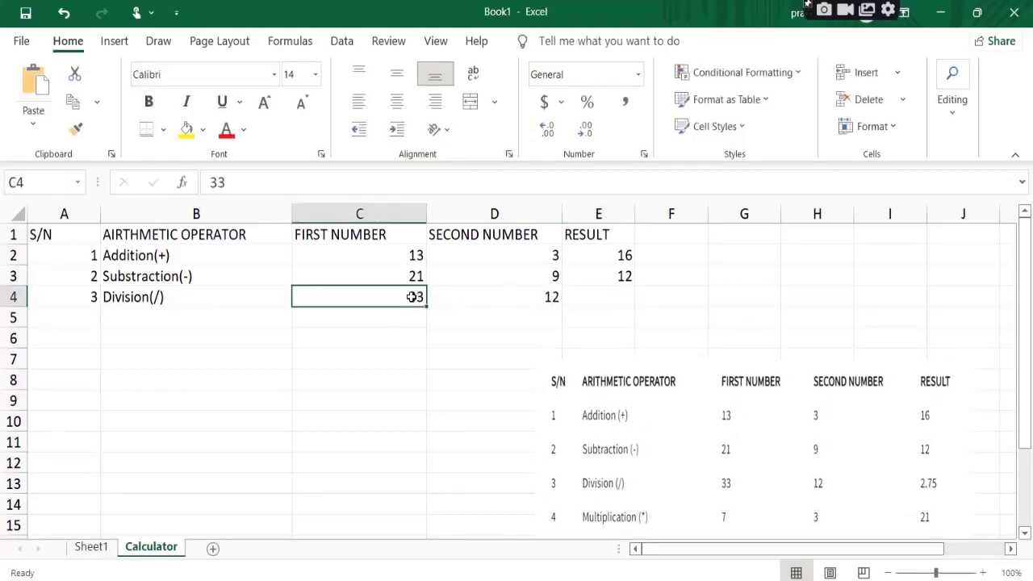
pyautogui.click(496, 297)
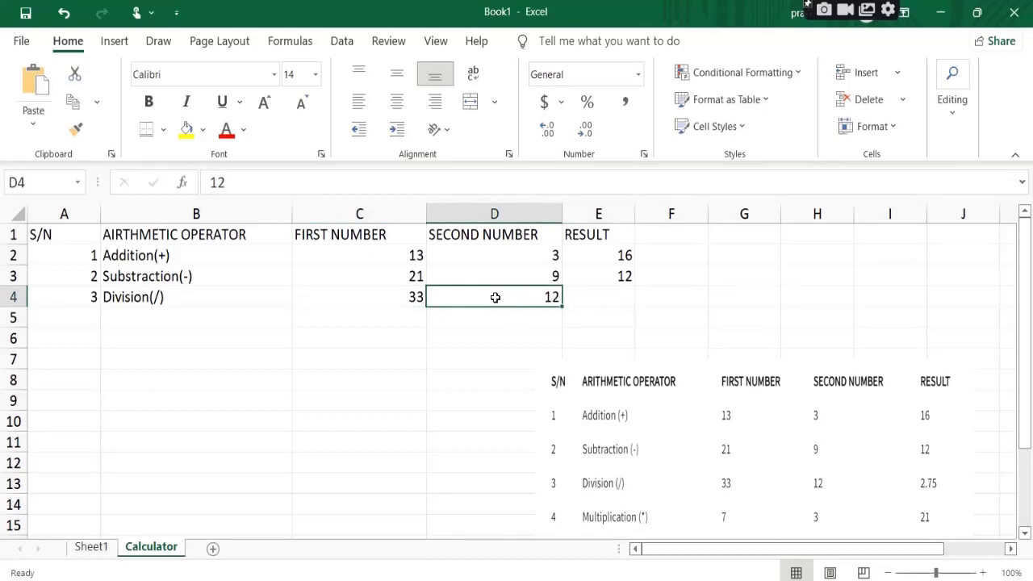
pyautogui.click(423, 298)
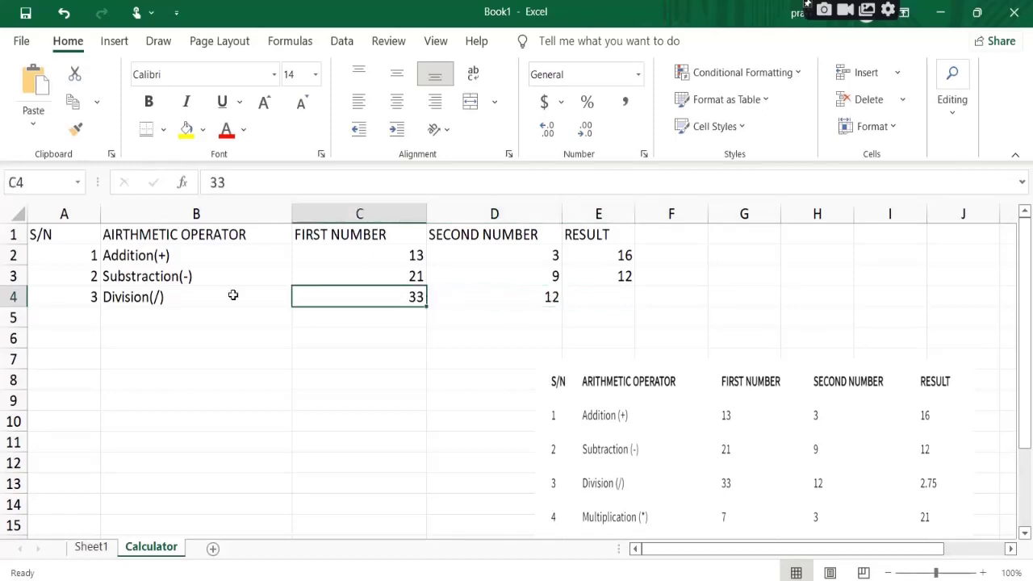
pyautogui.click(503, 300)
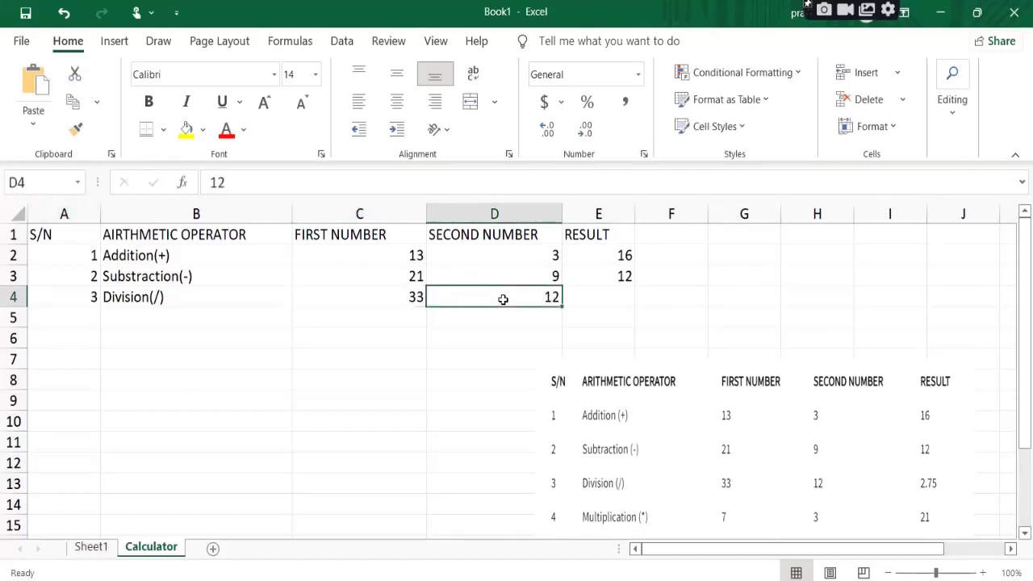
pyautogui.click(394, 300)
pyautogui.click(459, 296)
pyautogui.click(601, 294)
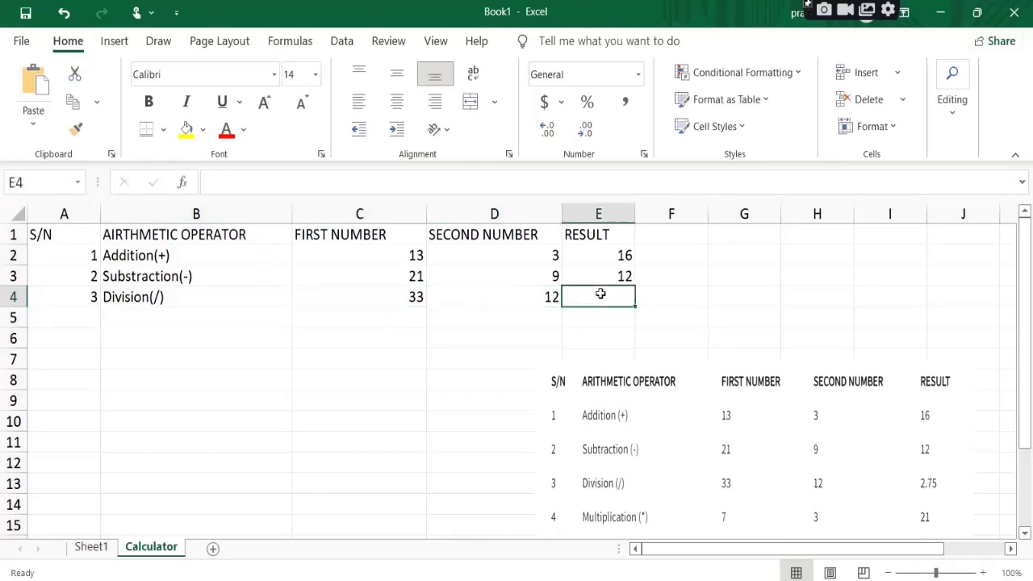
# Enter =C4/D4 in E4 so it shows 2.75, then verify the formula
pyautogui.write('=')
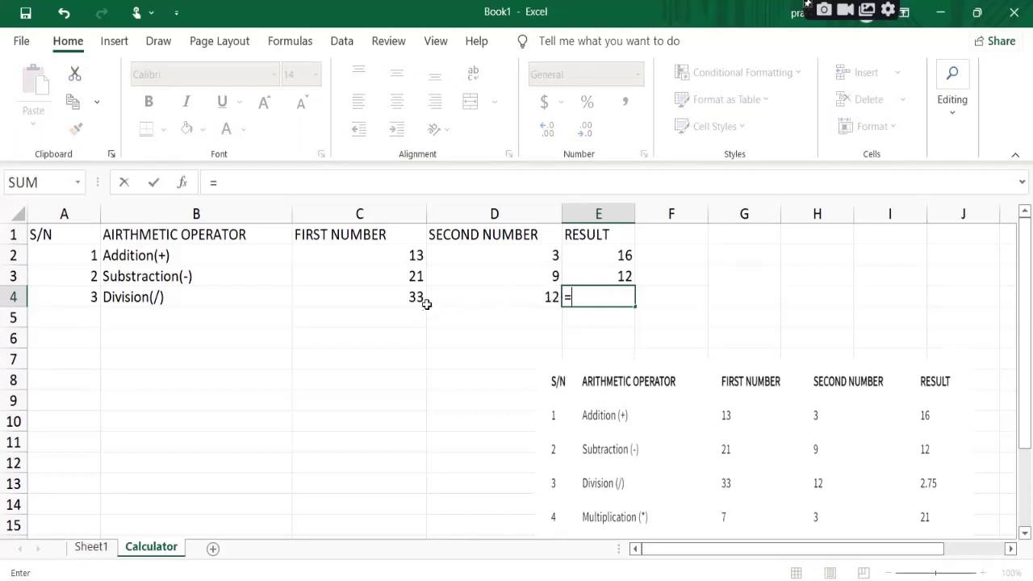
pyautogui.write('c4/')
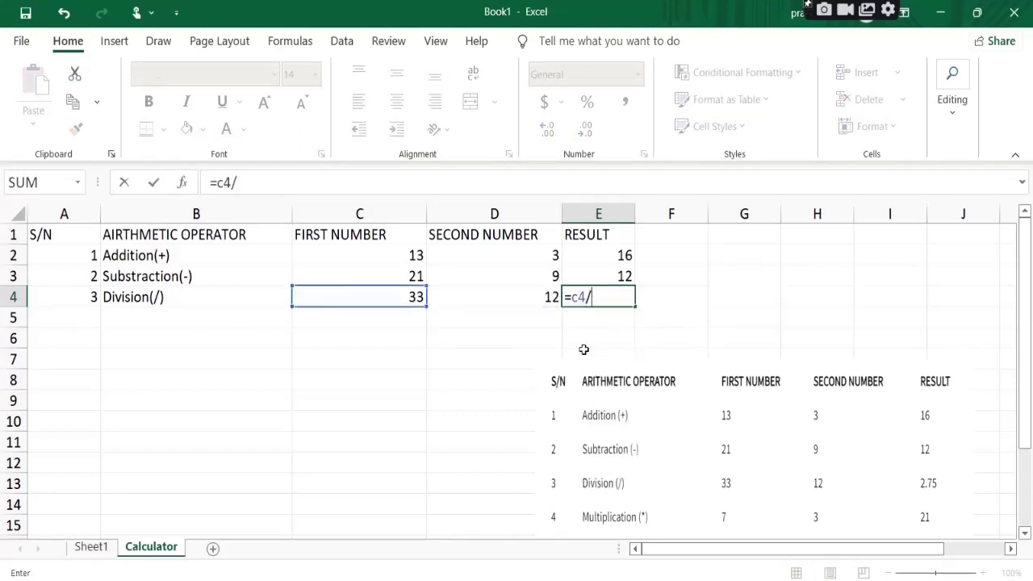
pyautogui.write('d4')
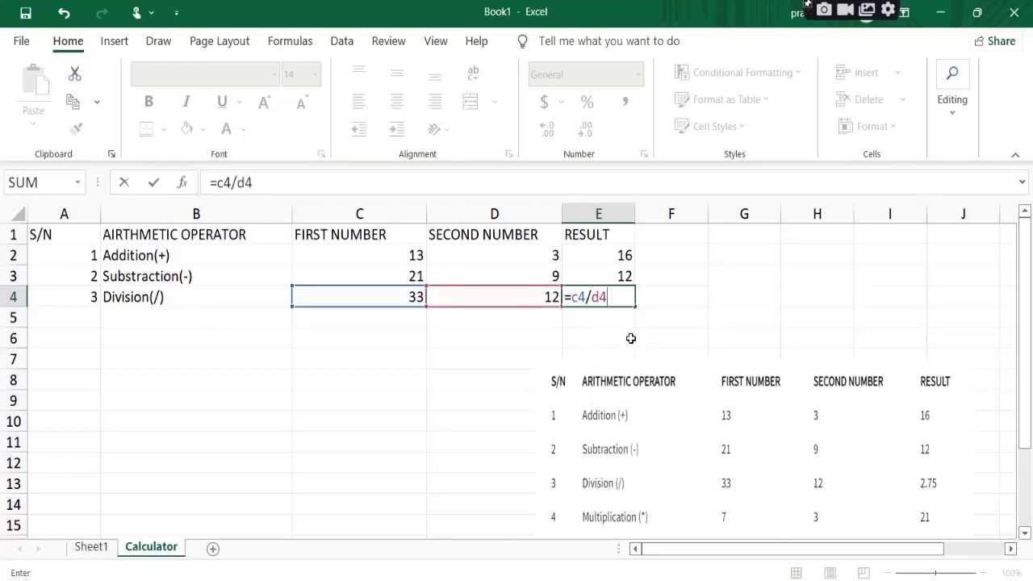
pyautogui.moveTo(587, 297); pyautogui.dragTo(572, 298)
pyautogui.moveTo(612, 298); pyautogui.dragTo(593, 297)
pyautogui.click(609, 297)
pyautogui.moveTo(610, 298); pyautogui.dragTo(561, 297)
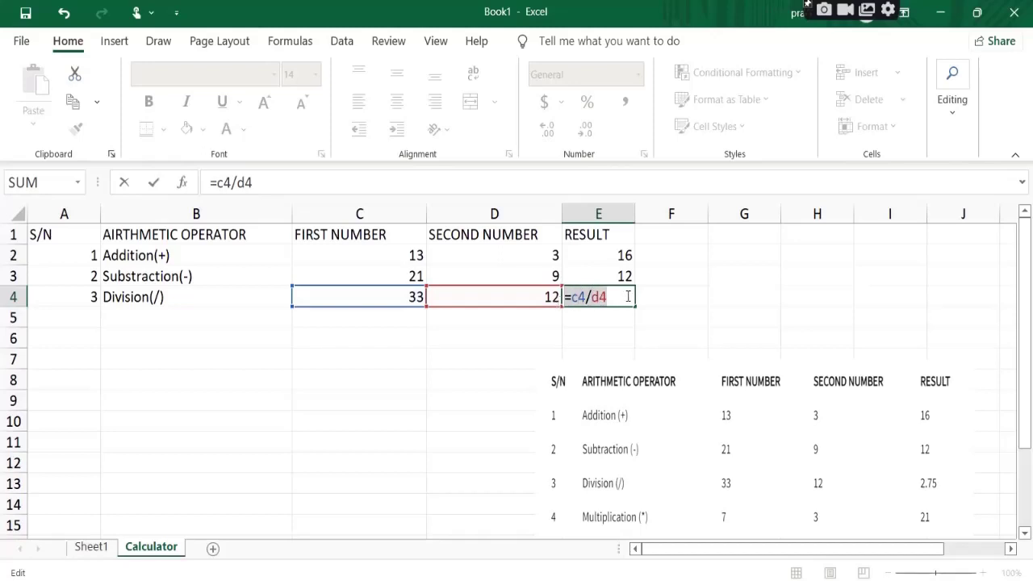
pyautogui.click(628, 297)
pyautogui.press('Return')
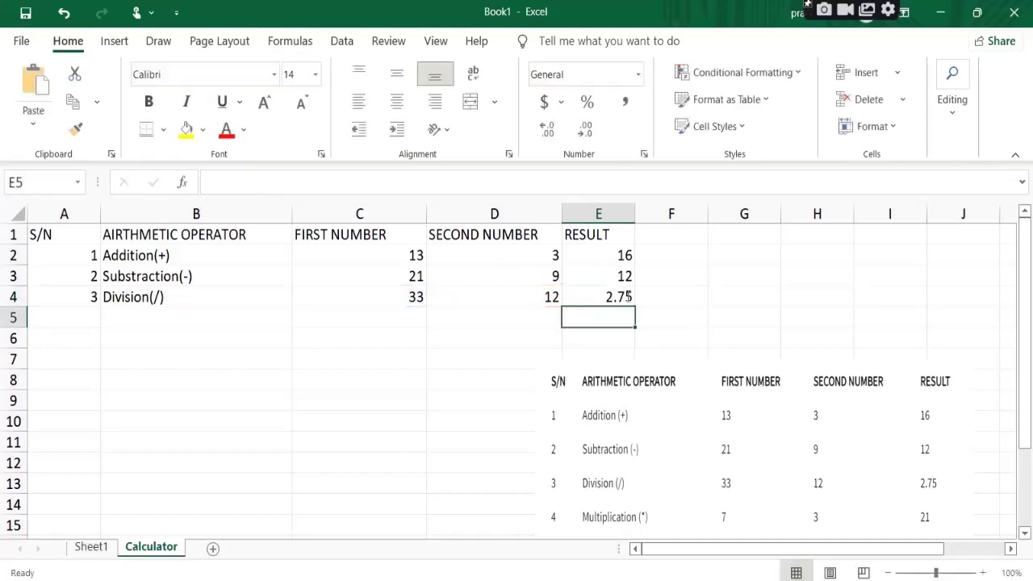
pyautogui.click(595, 297)
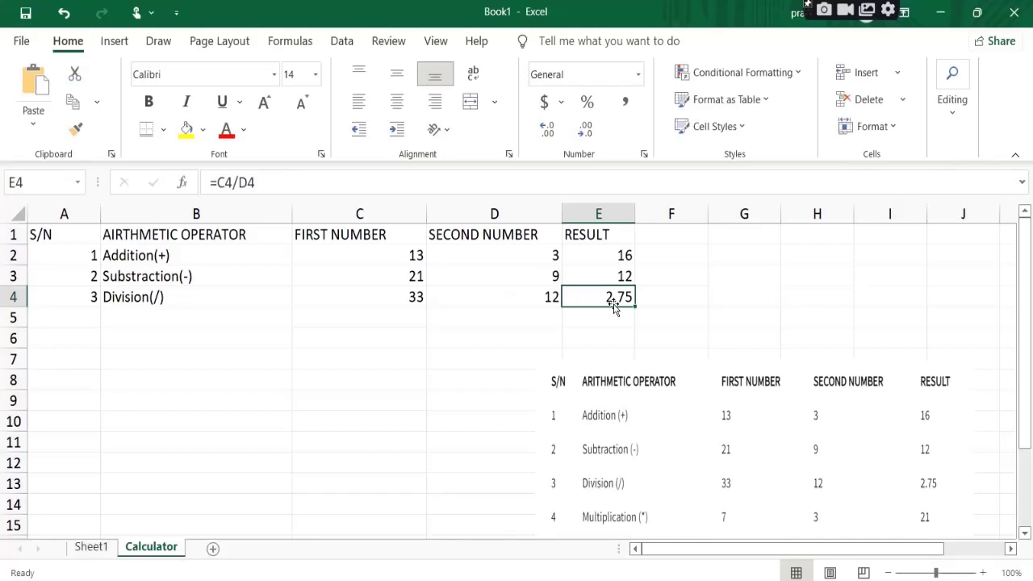
# Enter 4, Multiplication(*), 7 and 3 across cells A5 to D5
pyautogui.click(91, 320)
pyautogui.write('4')
pyautogui.press('Tab')
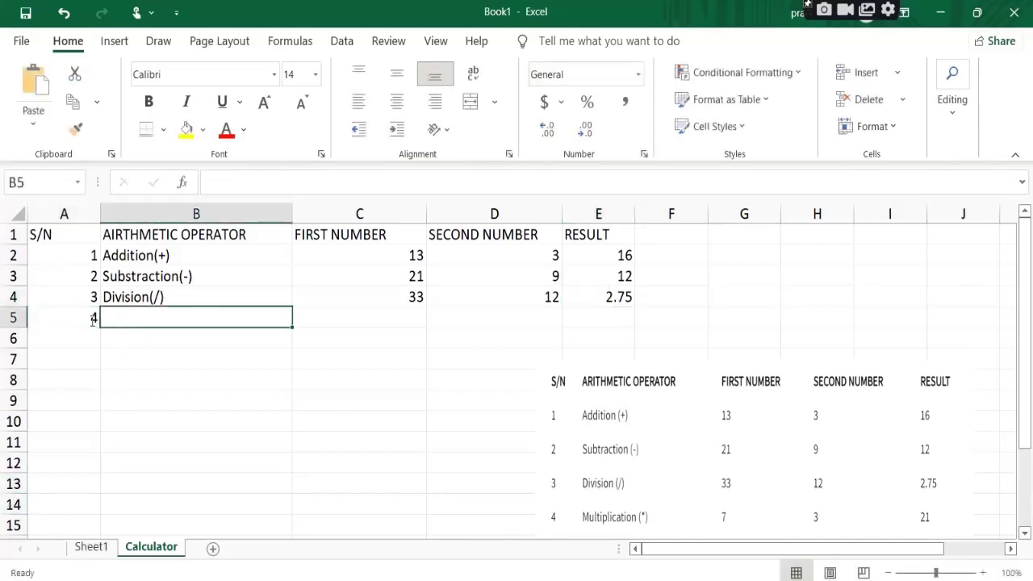
pyautogui.write('Mu')
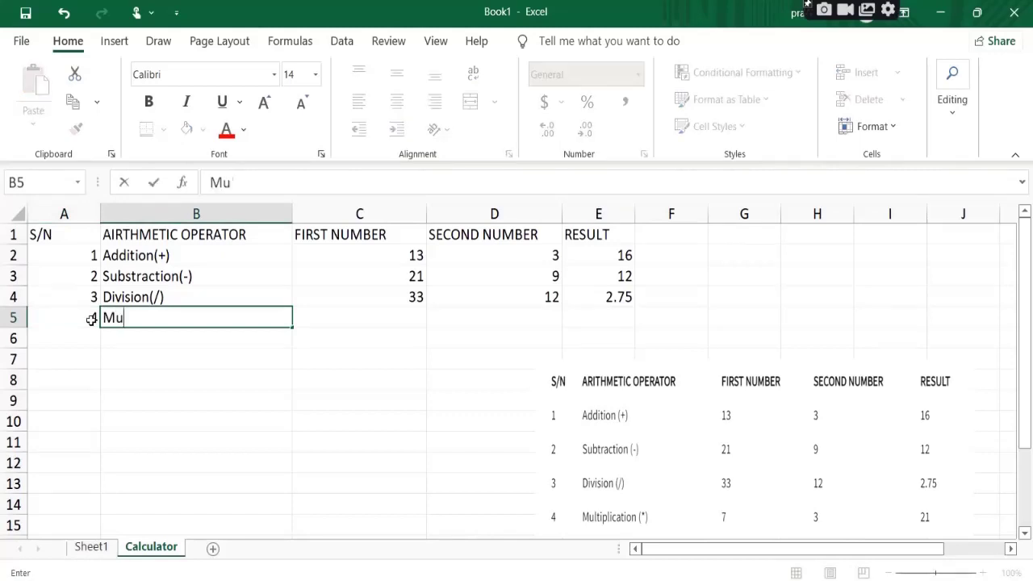
pyautogui.write('ltiplication(*')
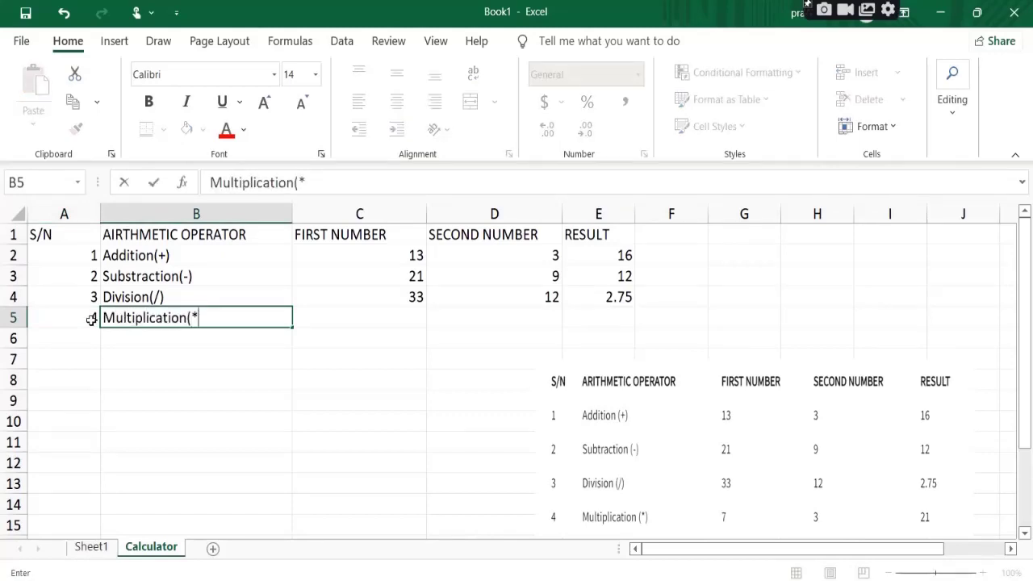
pyautogui.press('Tab')
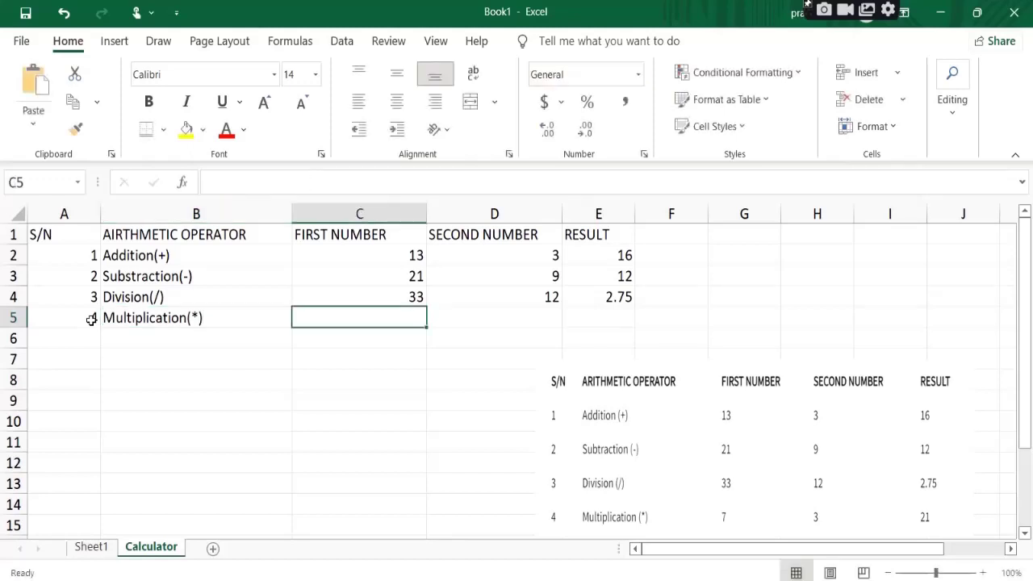
pyautogui.write('7')
pyautogui.press('Tab')
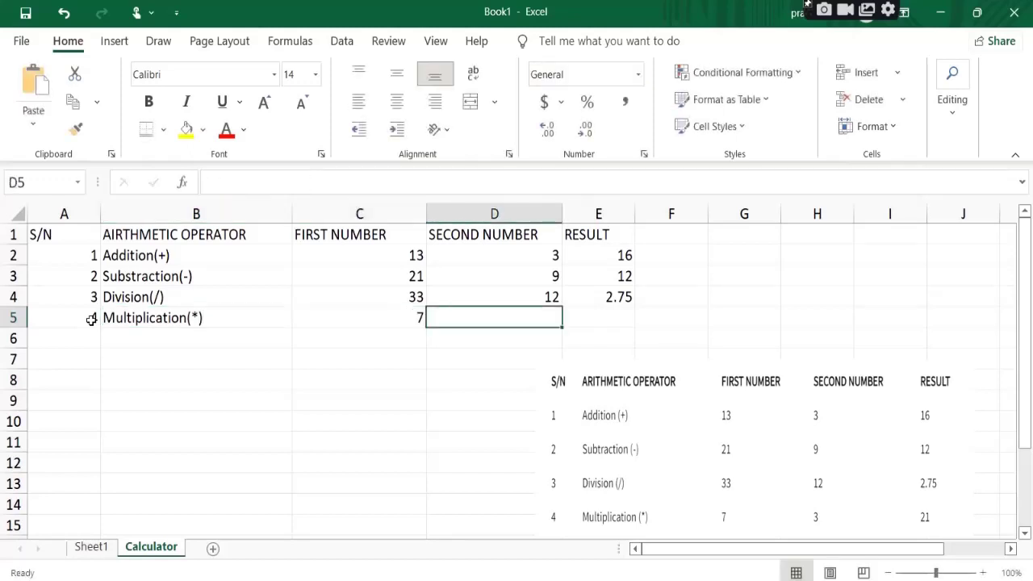
pyautogui.write('3')
pyautogui.press('Tab')
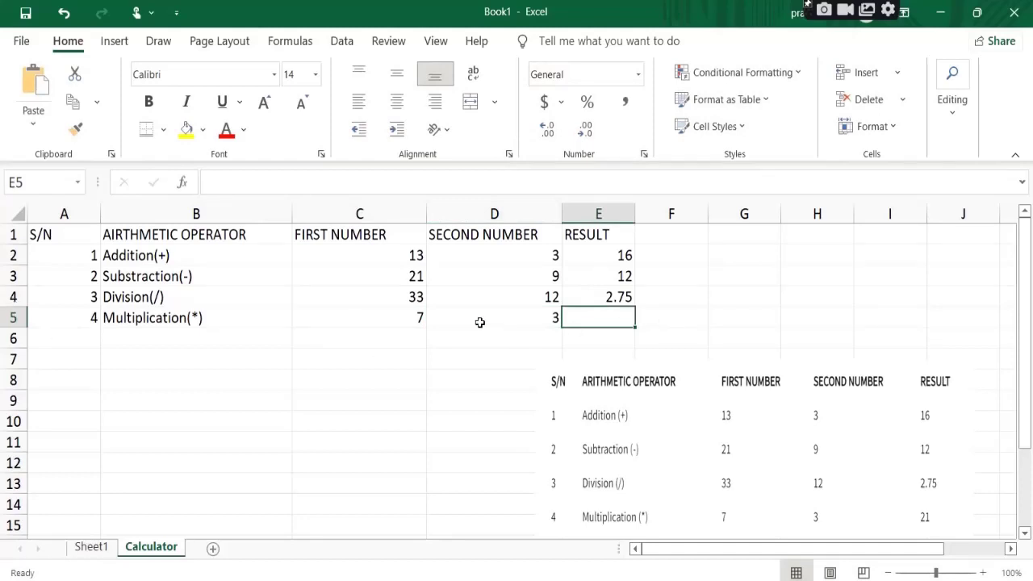
# Check the numbers 7 and 3 in C5 and D5, then select result cell E5
pyautogui.click(409, 316)
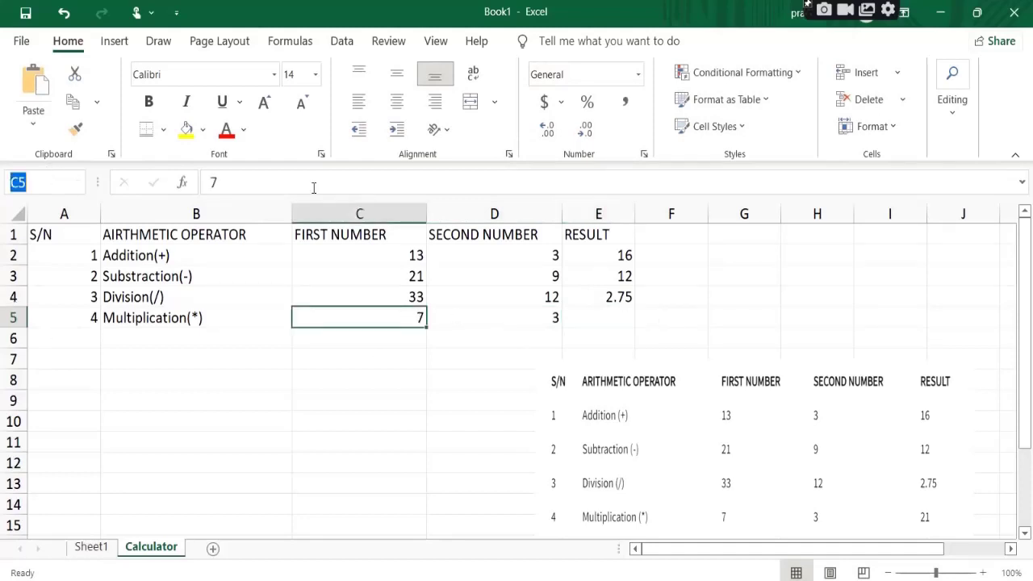
pyautogui.click(500, 315)
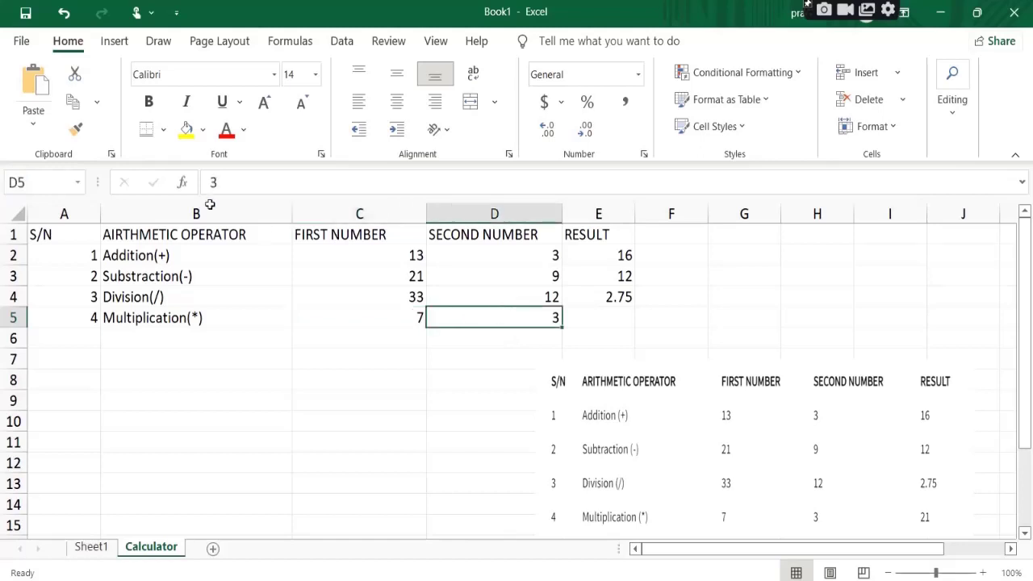
pyautogui.click(51, 181)
pyautogui.click(494, 317)
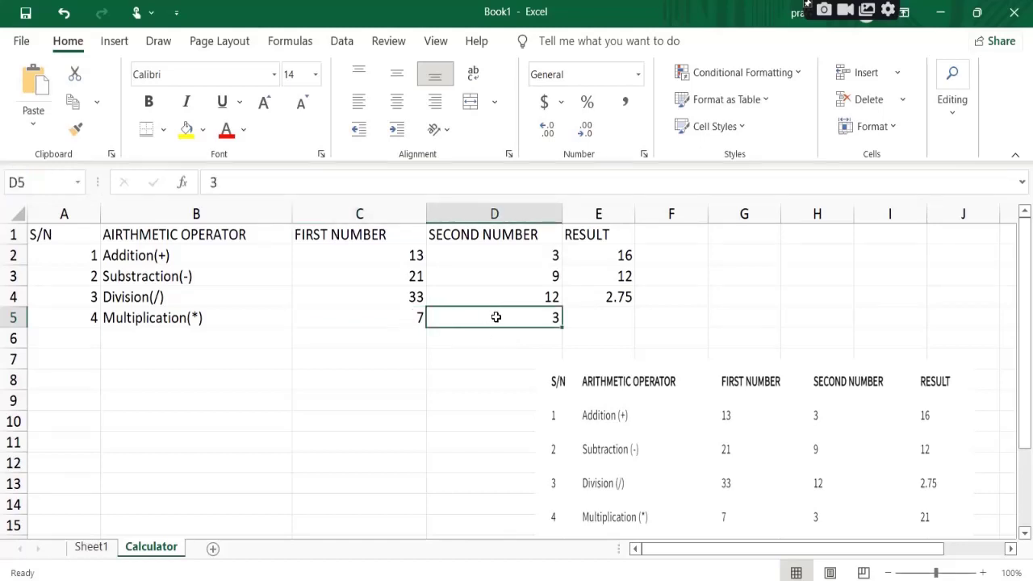
pyautogui.click(587, 321)
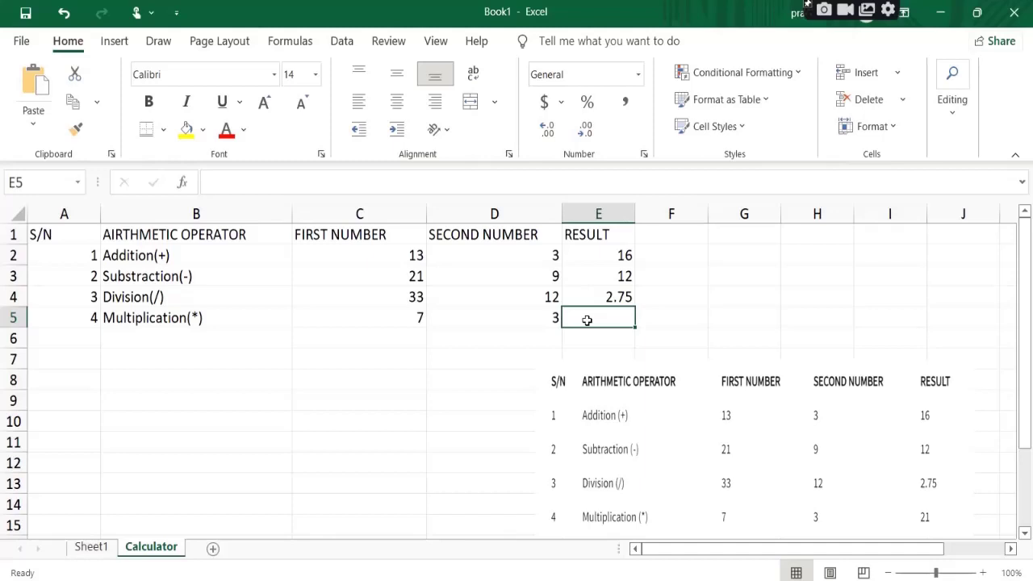
# Build =C5*D5 in E5 from cells C5 and D5, giving 21
pyautogui.write('=')
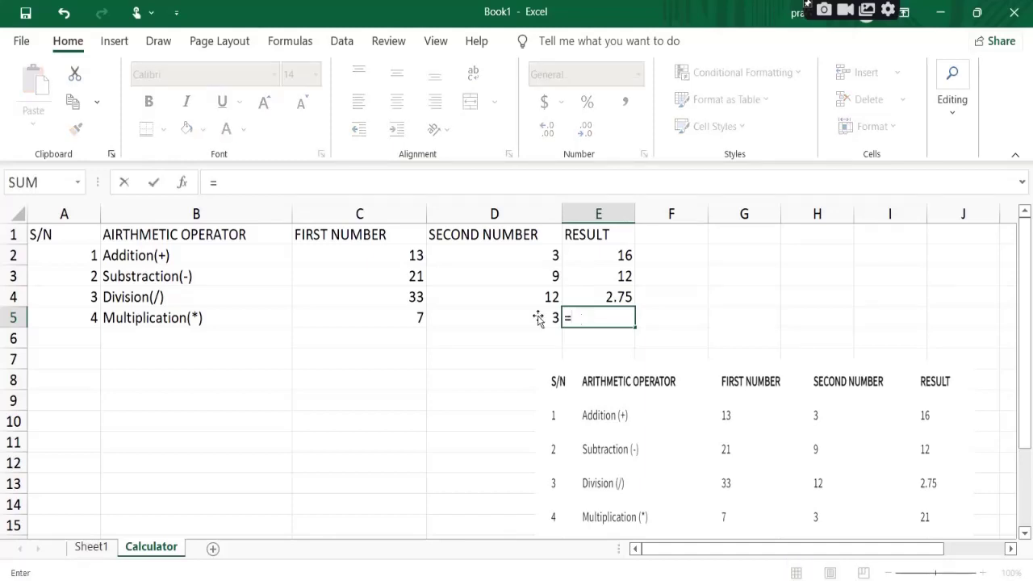
pyautogui.click(411, 318)
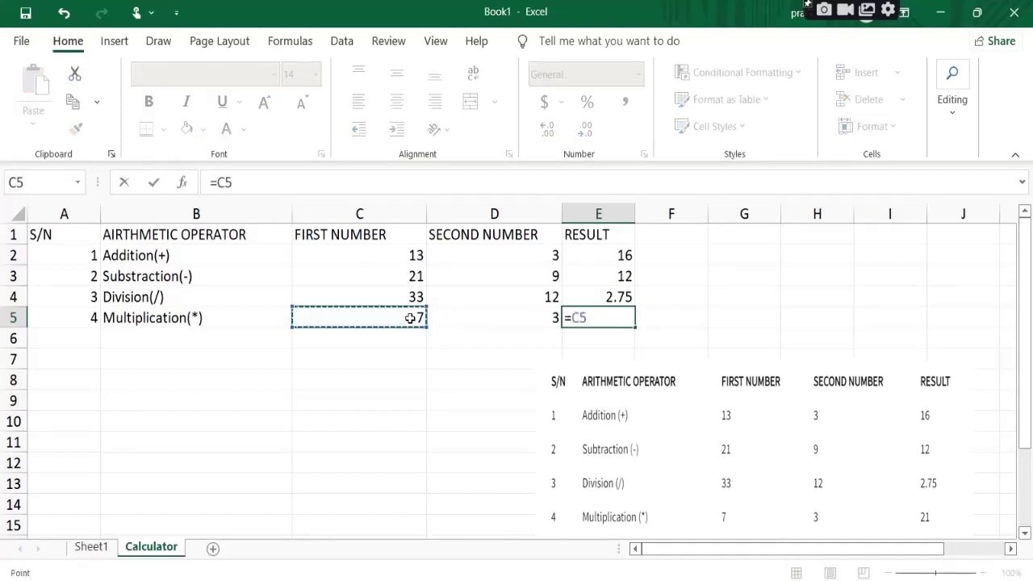
pyautogui.write('*')
pyautogui.click(517, 316)
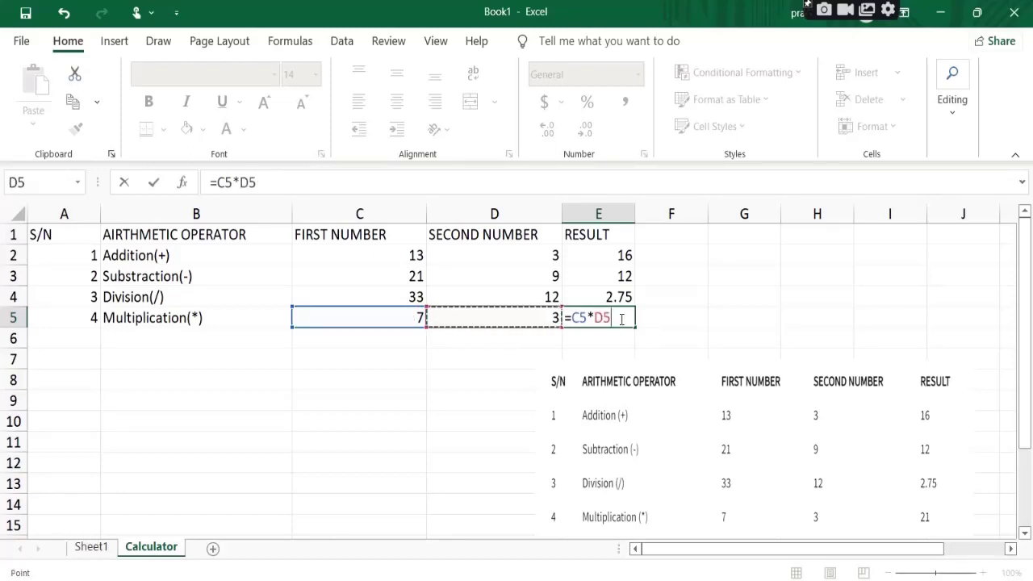
pyautogui.press('Return')
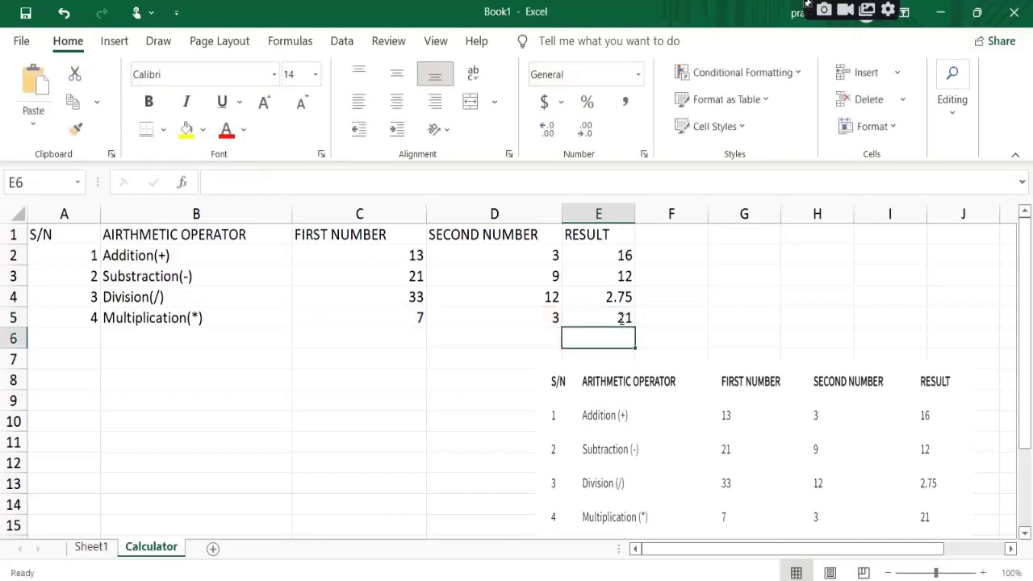
pyautogui.click(621, 319)
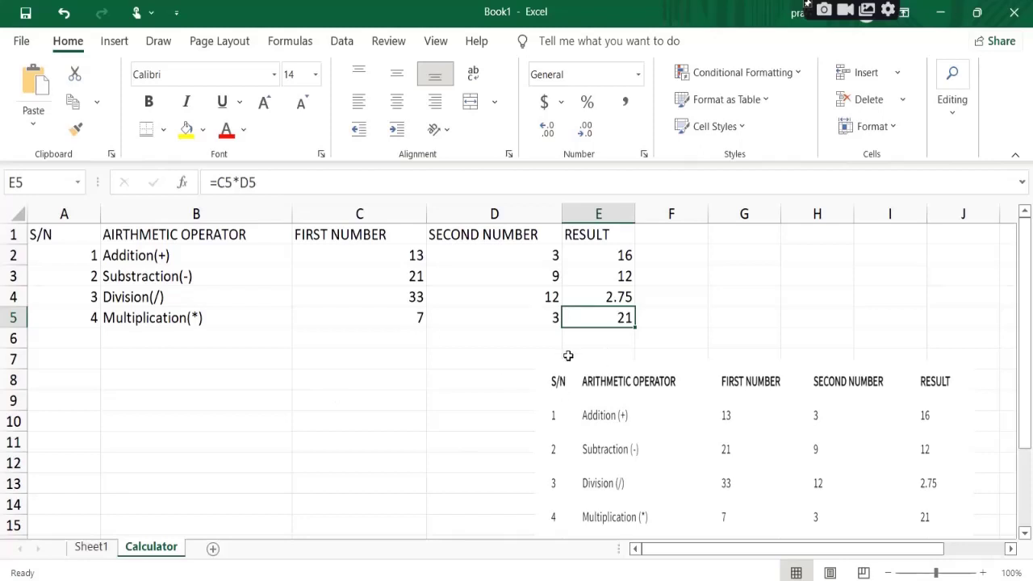
pyautogui.click(359, 414)
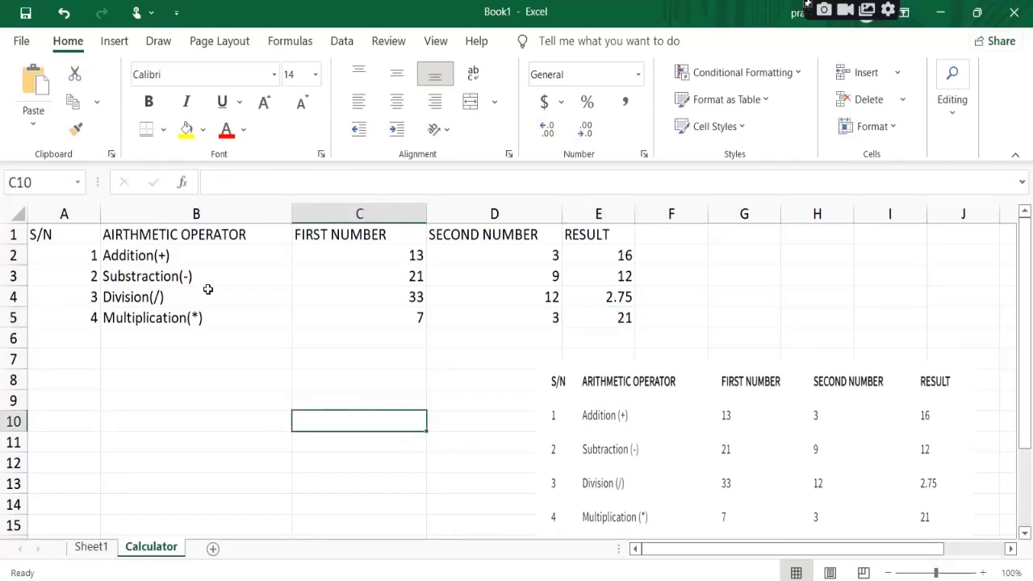
# Nudge the reference picture up-left and make header cells A1:E1 bold
pyautogui.moveTo(588, 431); pyautogui.dragTo(537, 429)
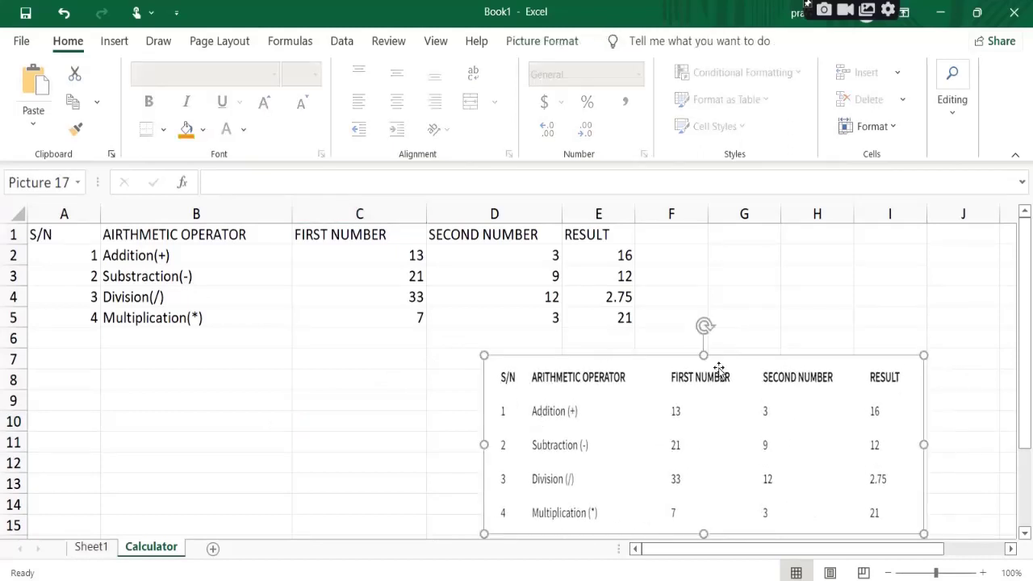
pyautogui.moveTo(76, 242); pyautogui.dragTo(588, 232)
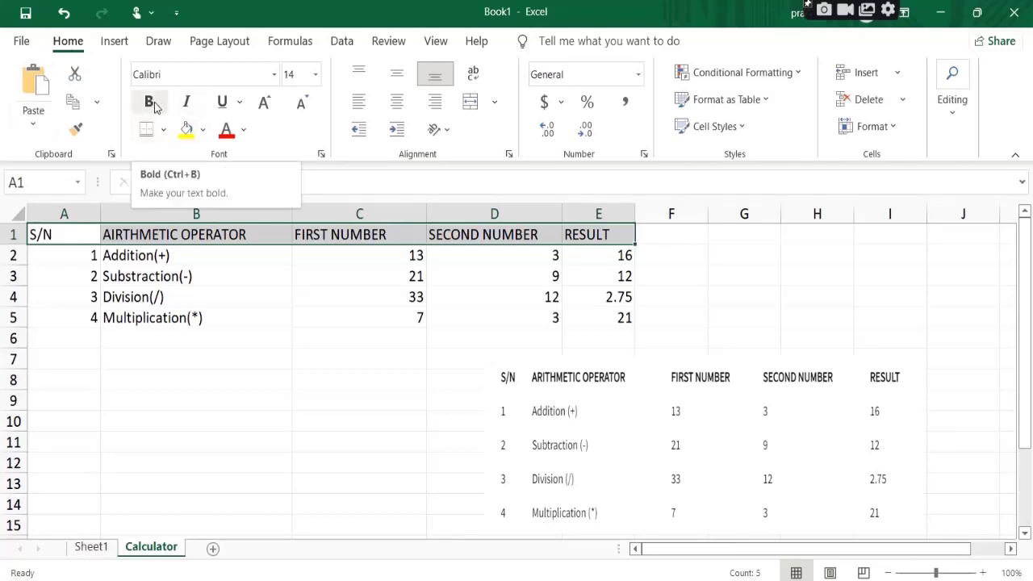
pyautogui.click(149, 102)
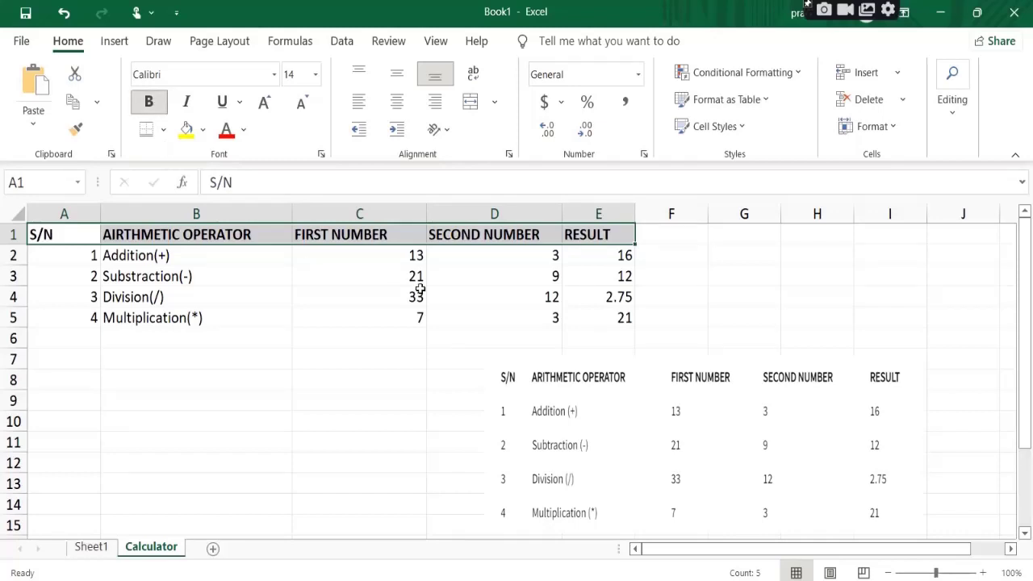
pyautogui.click(368, 386)
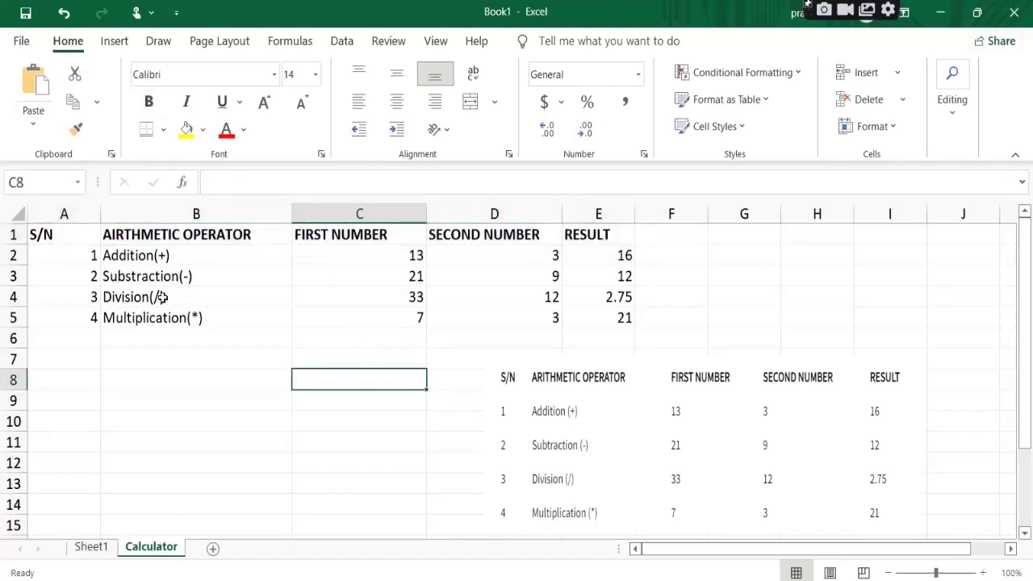
# Apply All Borders to cells A1:E6, including the blank sixth row, and nudge the picture aside
pyautogui.moveTo(74, 244); pyautogui.dragTo(245, 298)
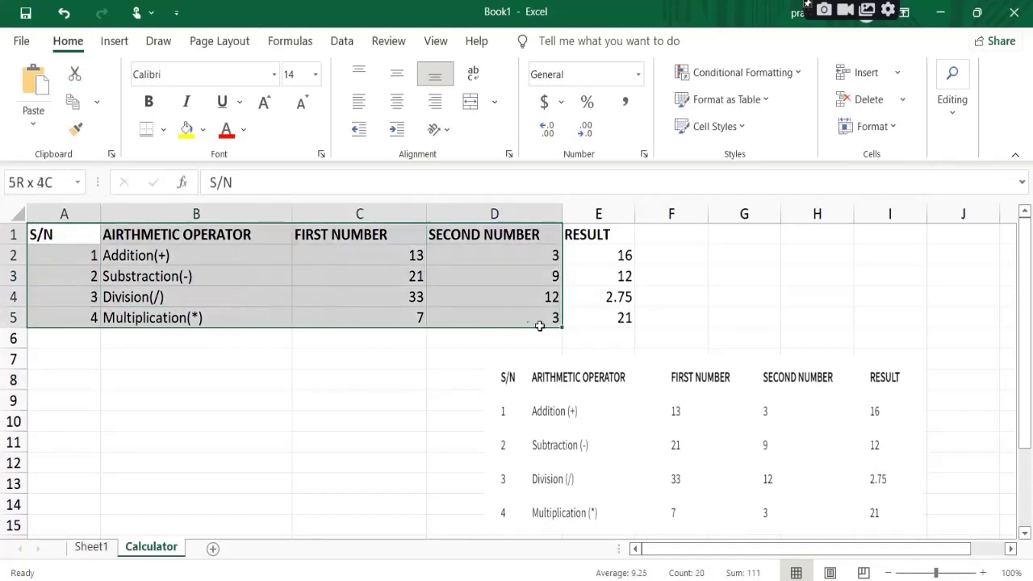
pyautogui.moveTo(245, 298); pyautogui.dragTo(602, 327)
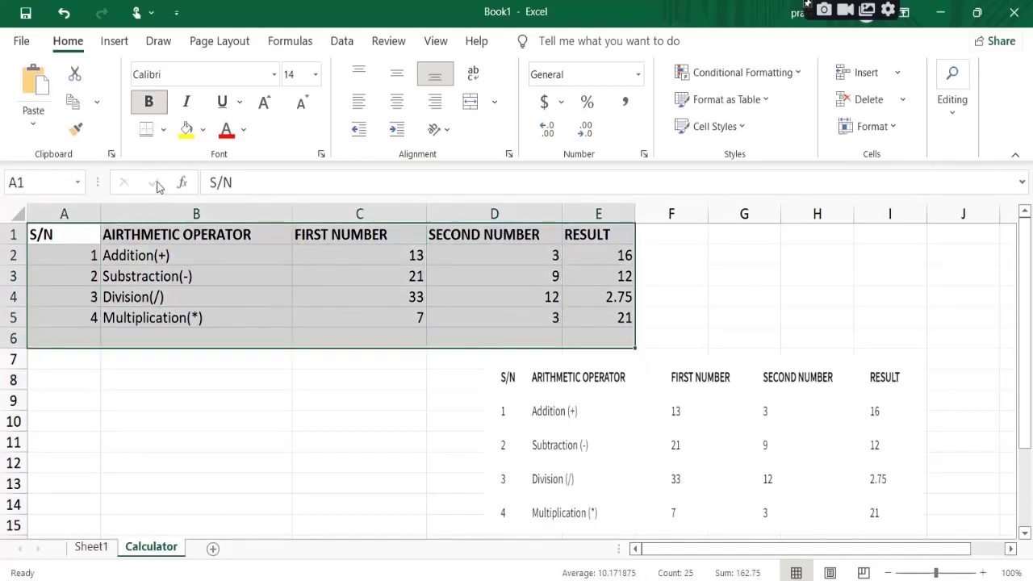
pyautogui.click(163, 130)
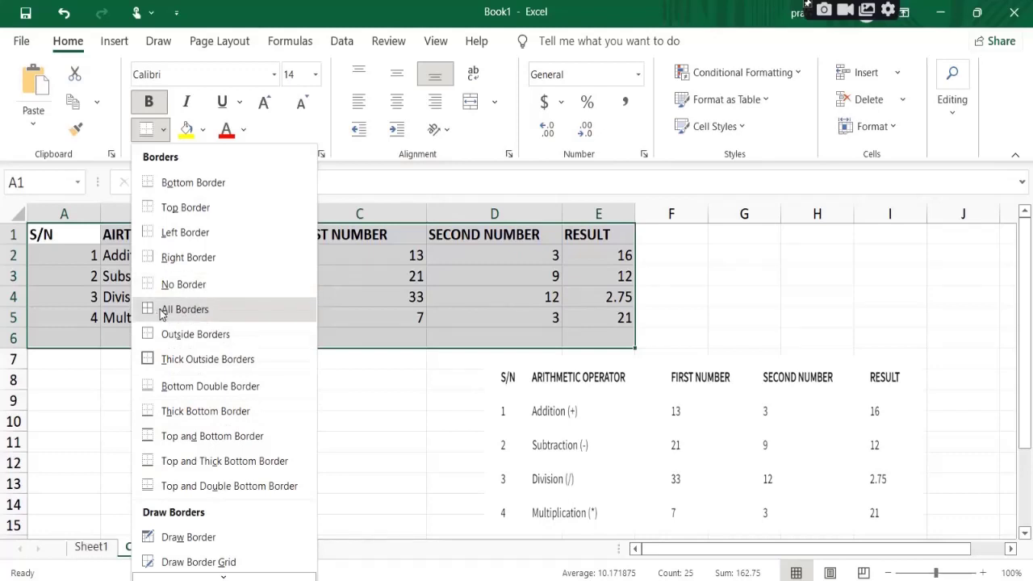
pyautogui.click(164, 310)
pyautogui.click(253, 406)
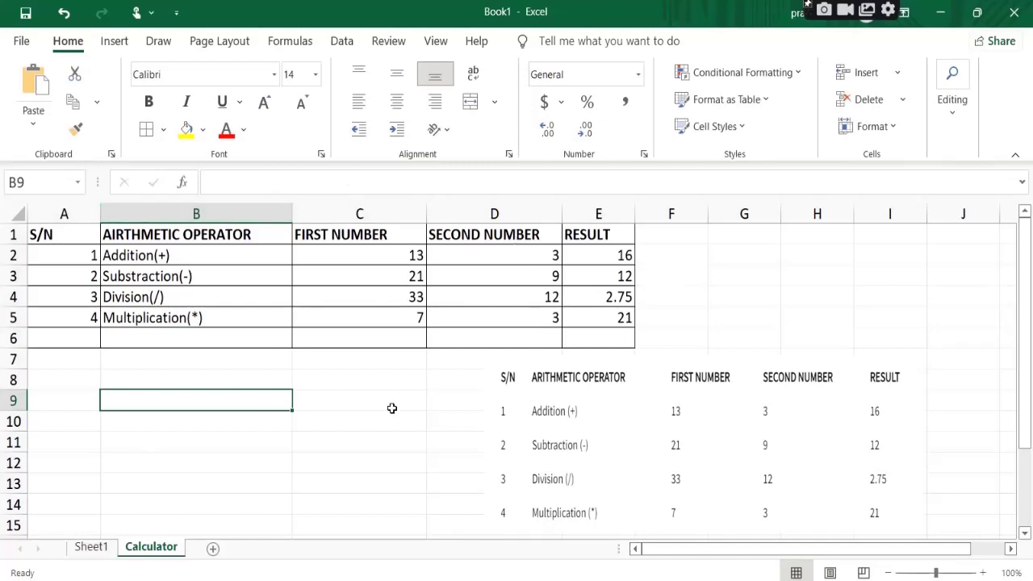
pyautogui.moveTo(648, 461); pyautogui.dragTo(674, 477)
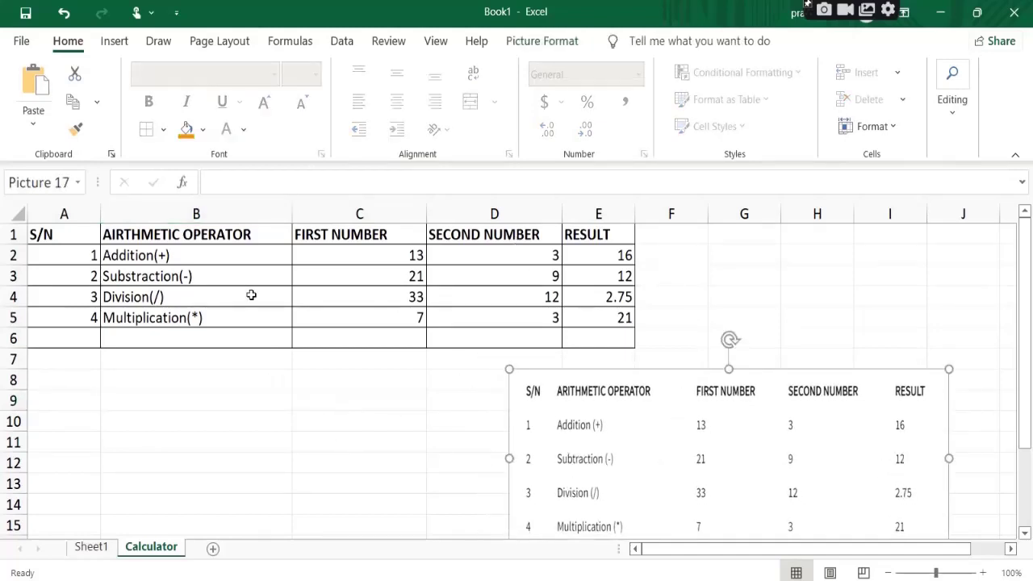
# Left-align the FIRST NUMBER, SECOND NUMBER and RESULT columns in C1:E5
pyautogui.moveTo(378, 235); pyautogui.dragTo(384, 335)
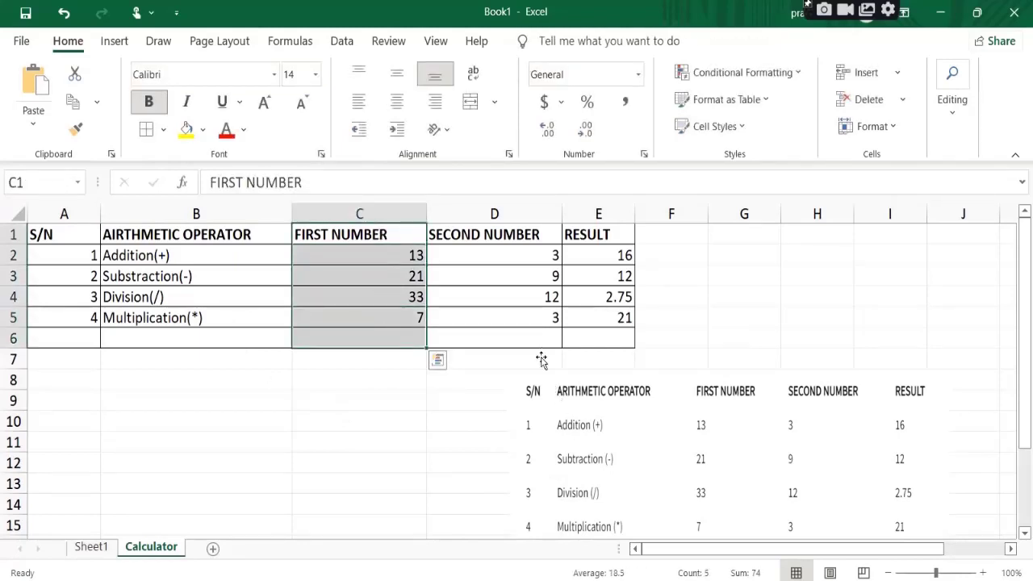
pyautogui.keyDown('shift'); pyautogui.click(619, 320); pyautogui.keyUp('shift')
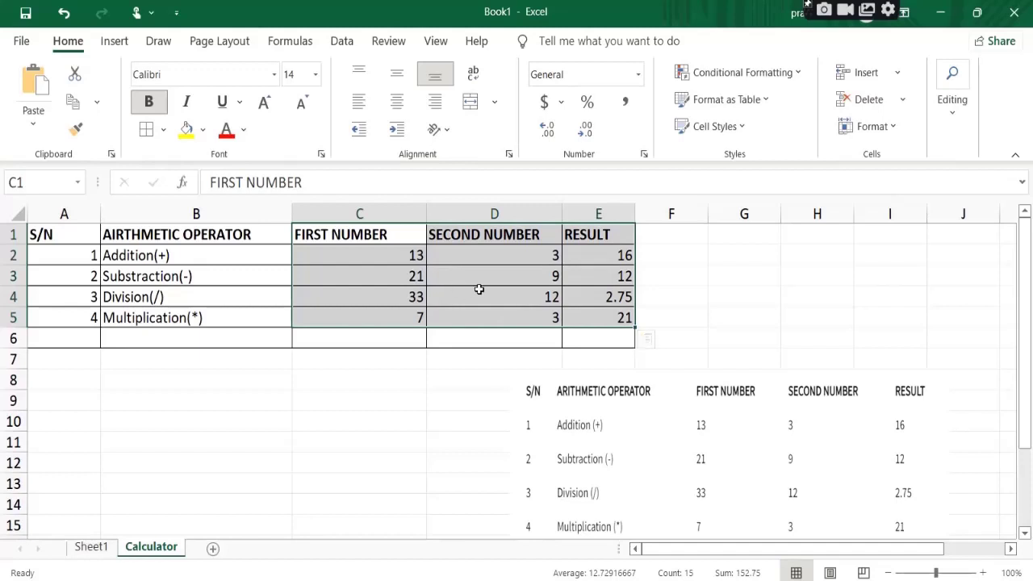
pyautogui.click(359, 114)
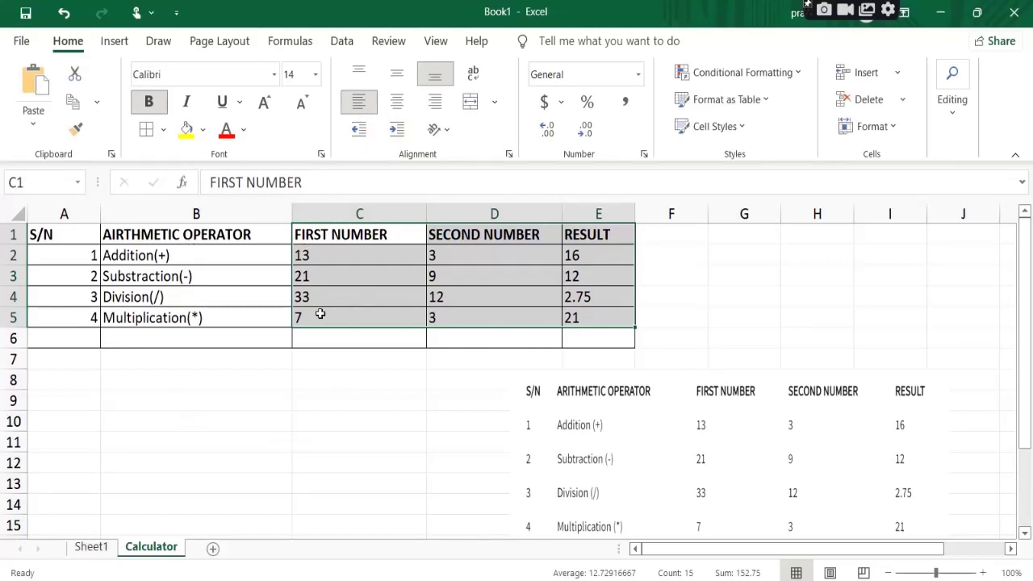
pyautogui.click(241, 407)
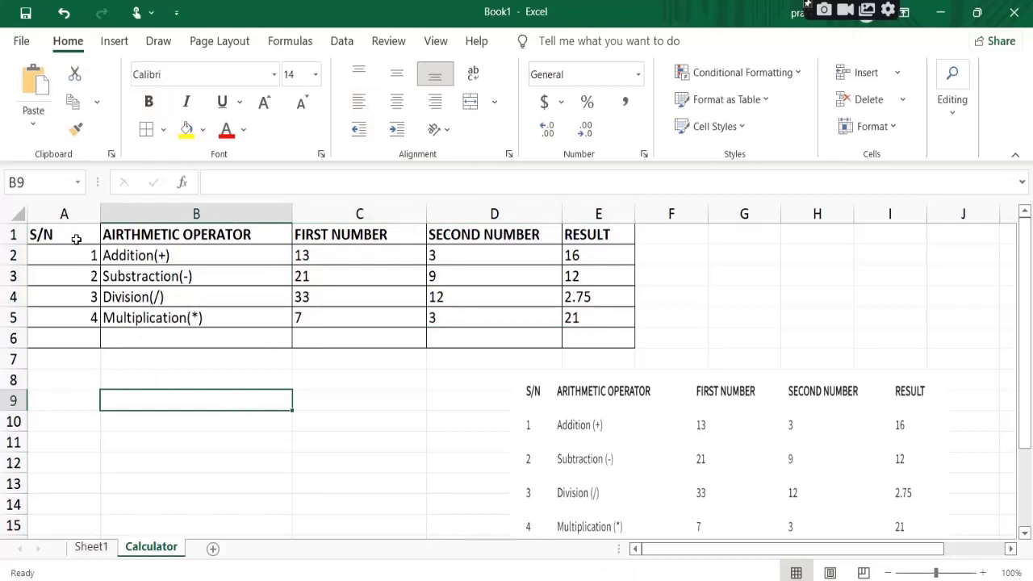
# Left-align the S/N numbers 1 to 4 in A2:A5
pyautogui.moveTo(70, 250); pyautogui.dragTo(66, 321)
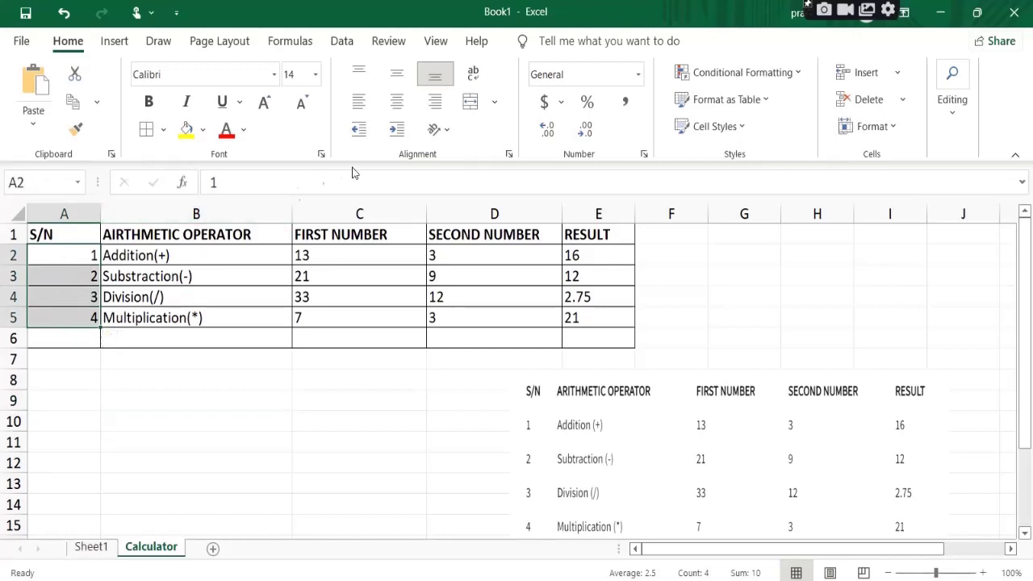
pyautogui.click(359, 101)
pyautogui.click(298, 413)
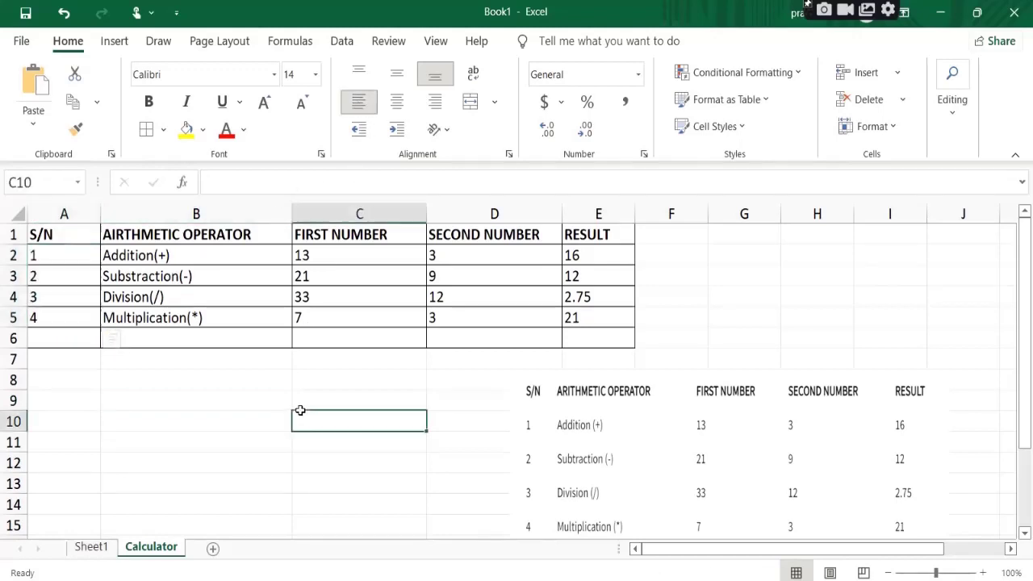
# Delete the reference table picture (Picture 17) from the Calculator sheet
pyautogui.moveTo(639, 440); pyautogui.dragTo(539, 355)
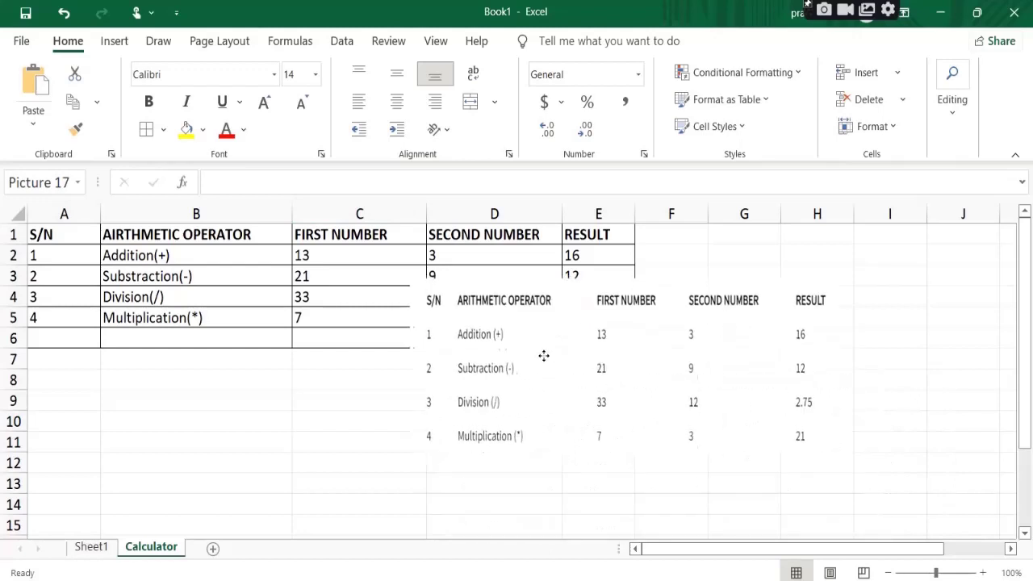
pyautogui.moveTo(539, 356); pyautogui.dragTo(573, 417)
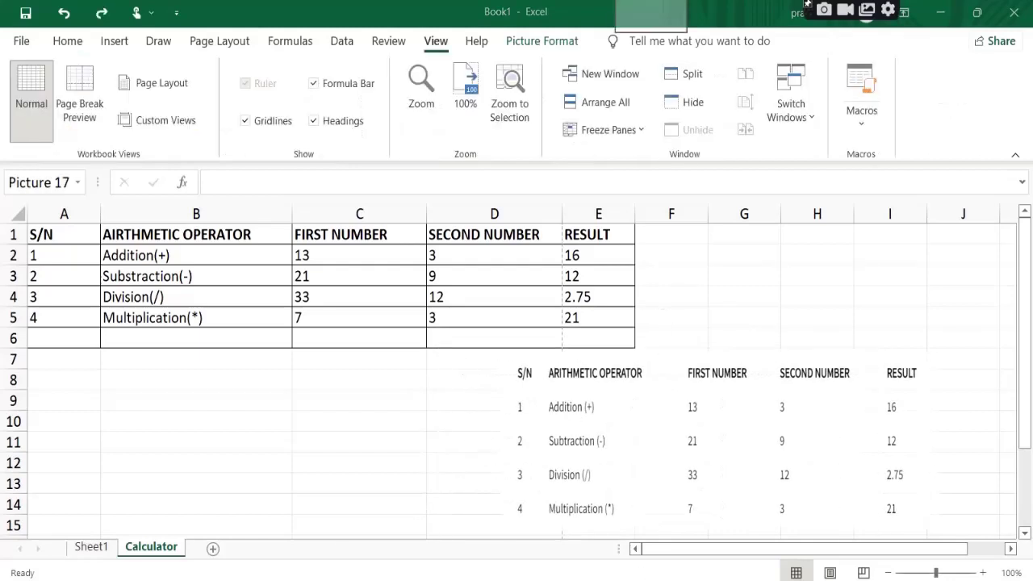
pyautogui.click(628, 444)
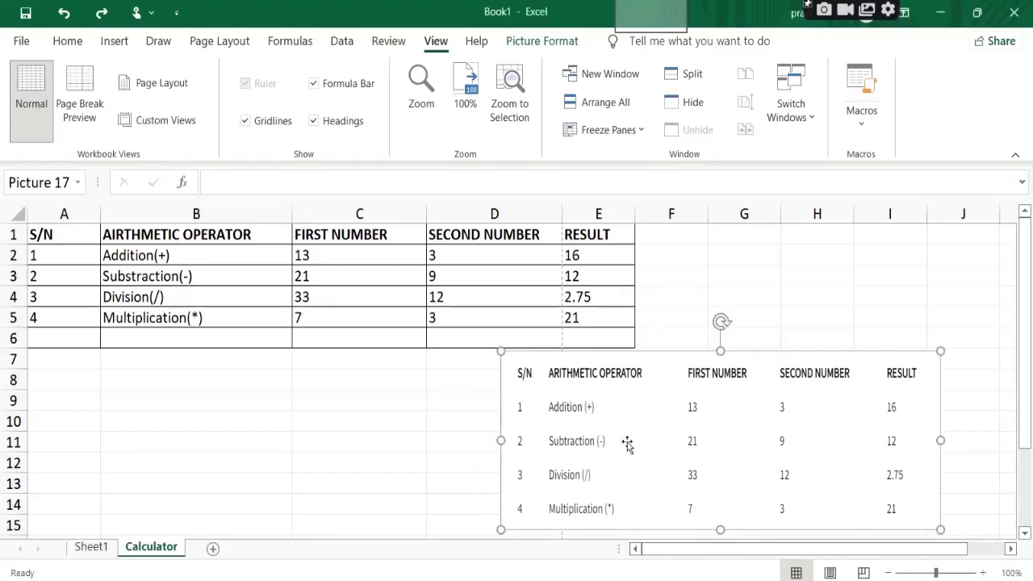
pyautogui.press('Delete')
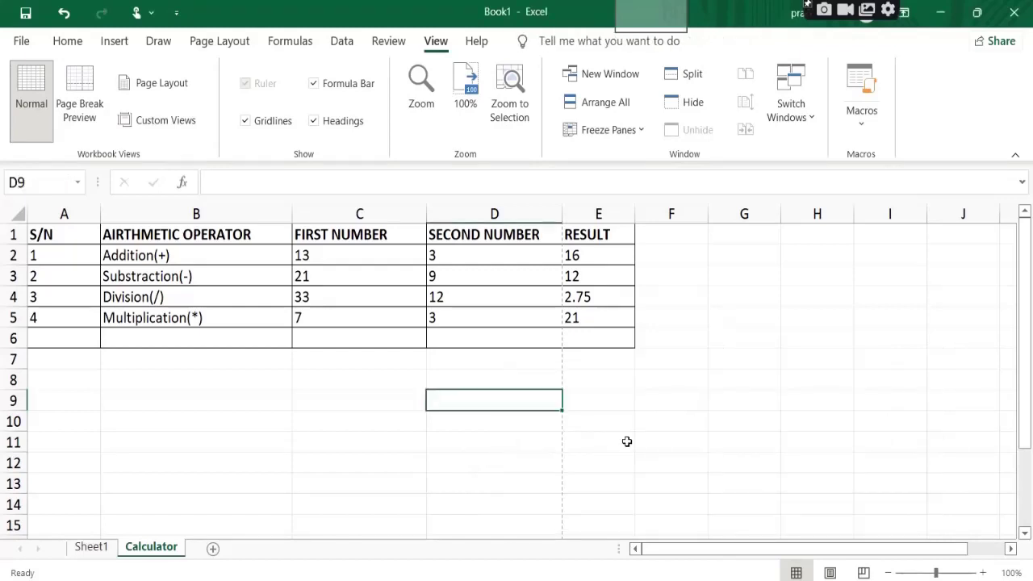
pyautogui.click(705, 415)
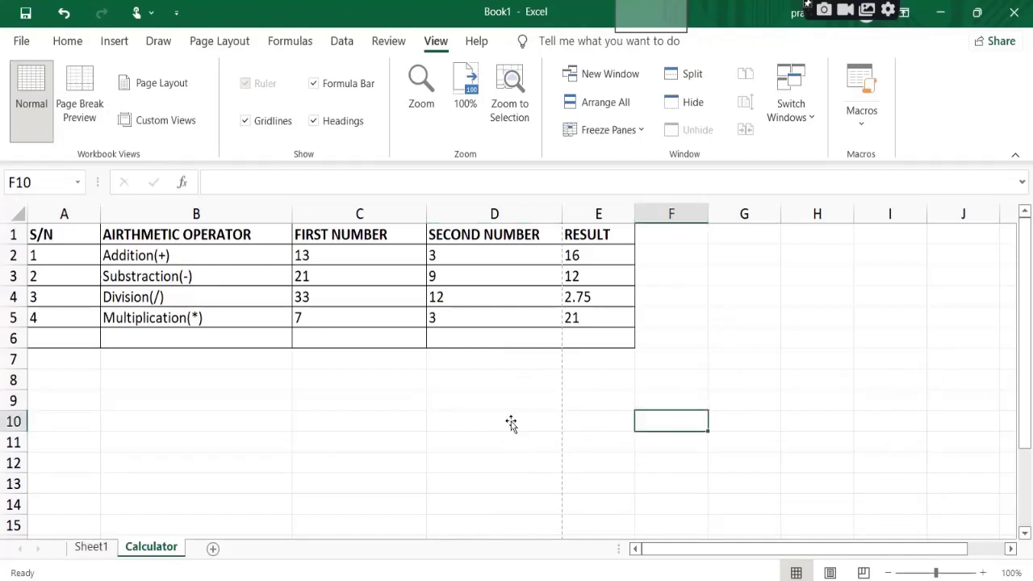
# Switch to Page Layout view and check the pages, finding the RESULT column on page 2
pyautogui.click(448, 407)
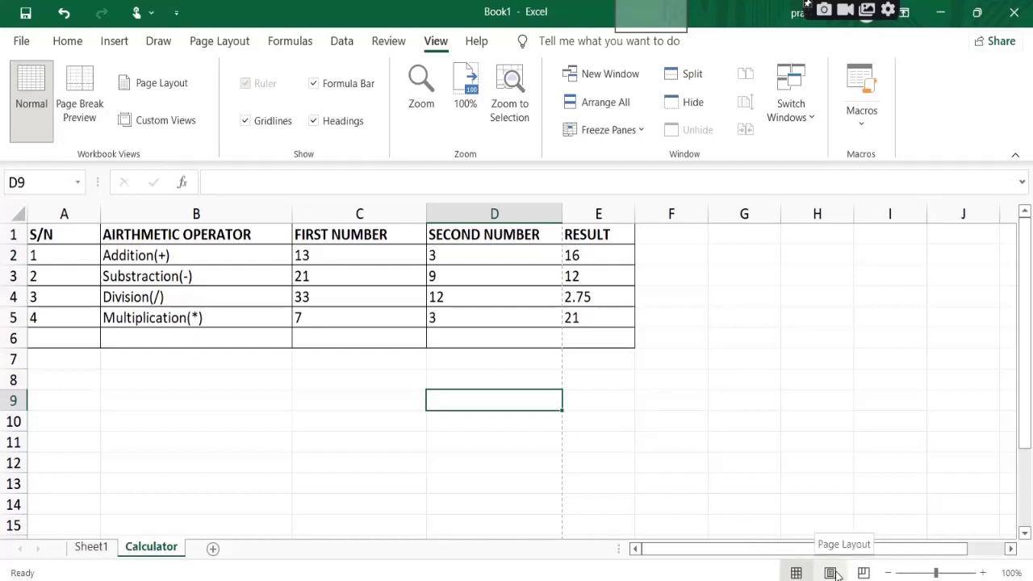
pyautogui.click(832, 573)
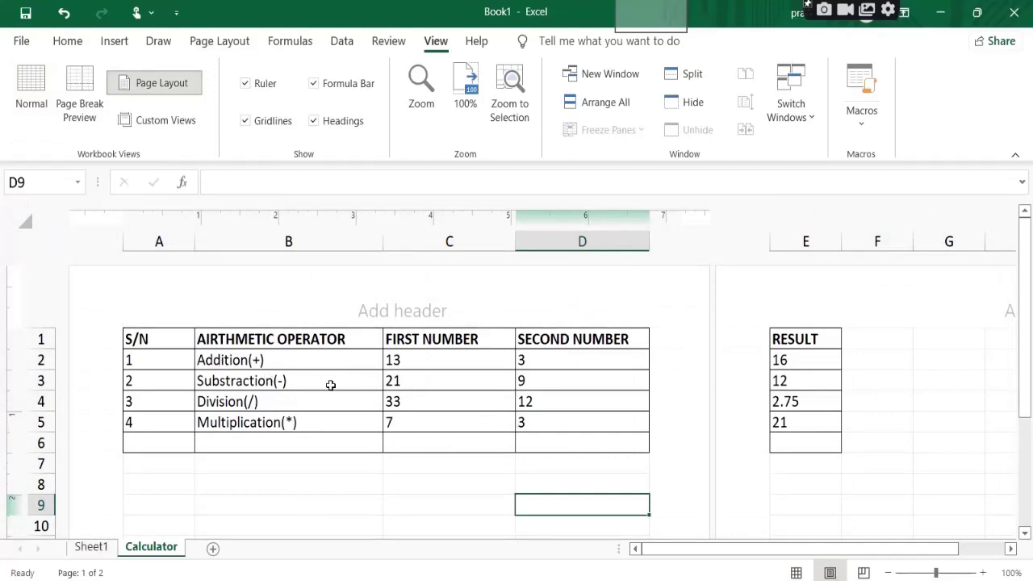
pyautogui.click(183, 340)
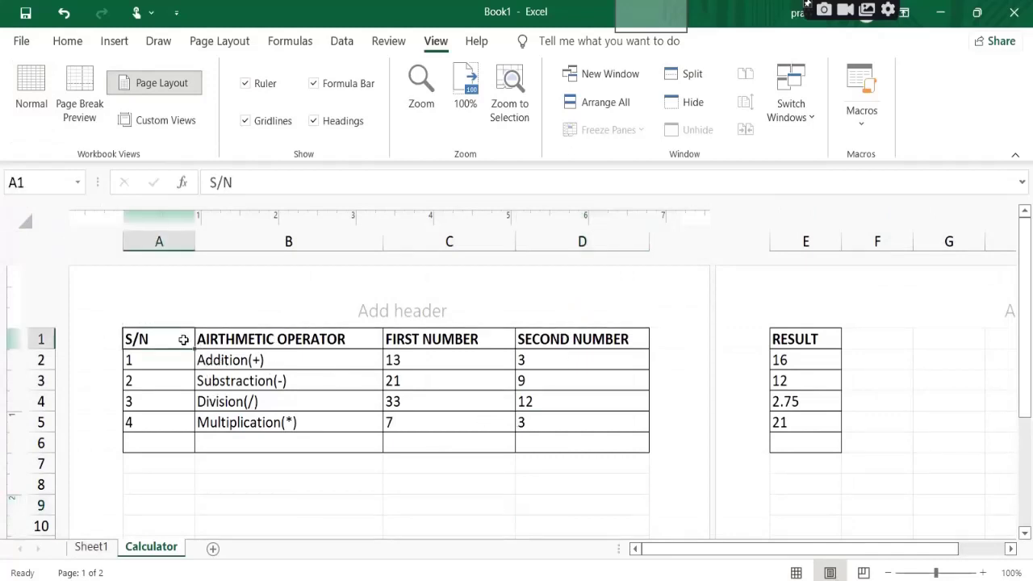
pyautogui.click(396, 386)
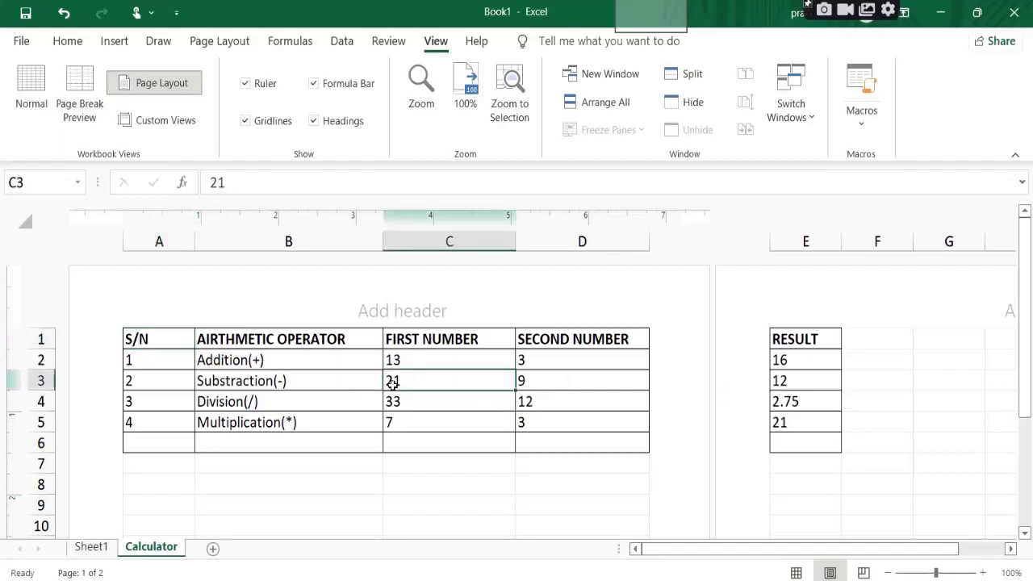
pyautogui.click(777, 358)
pyautogui.click(167, 365)
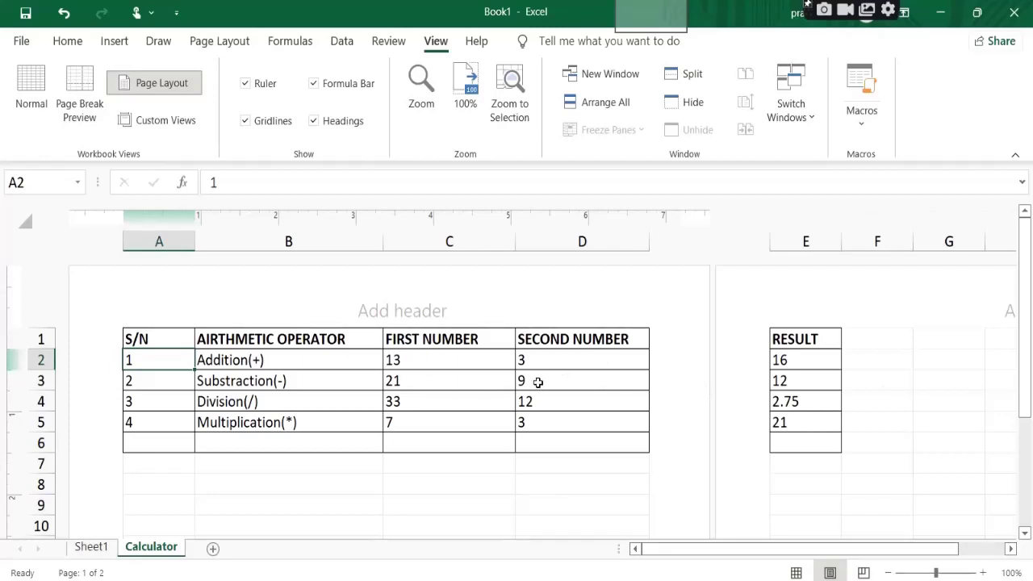
pyautogui.click(803, 321)
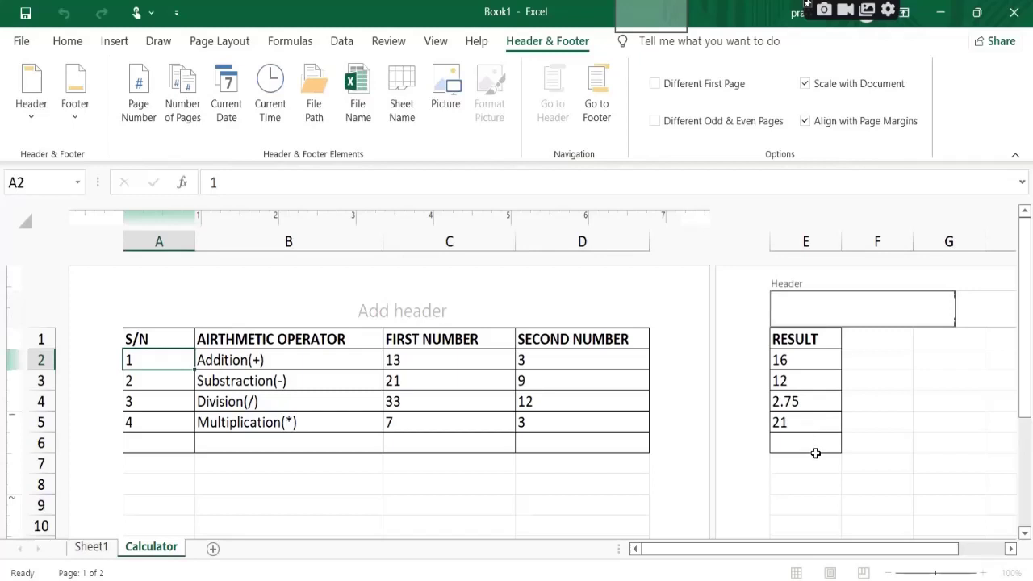
pyautogui.click(336, 377)
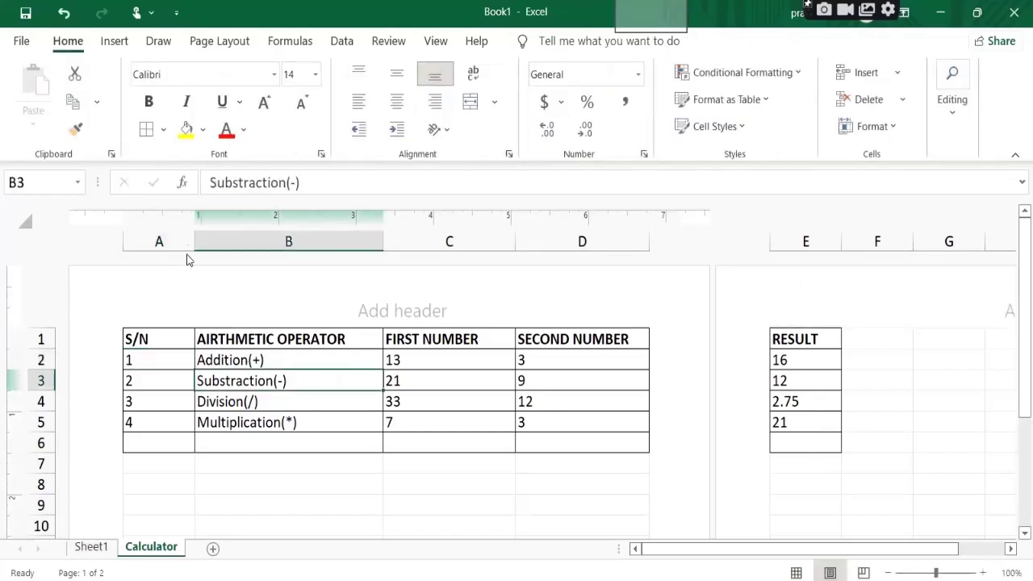
# Narrow columns A and B until the table fits Page 1 of 1, then return to Normal view
pyautogui.moveTo(194, 241); pyautogui.dragTo(167, 241)
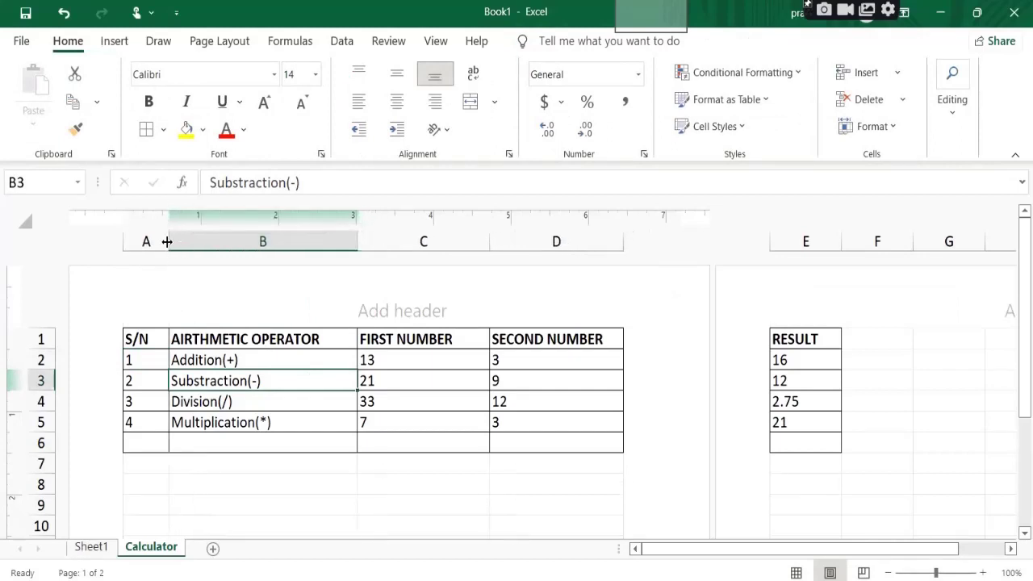
pyautogui.moveTo(357, 244); pyautogui.dragTo(333, 247)
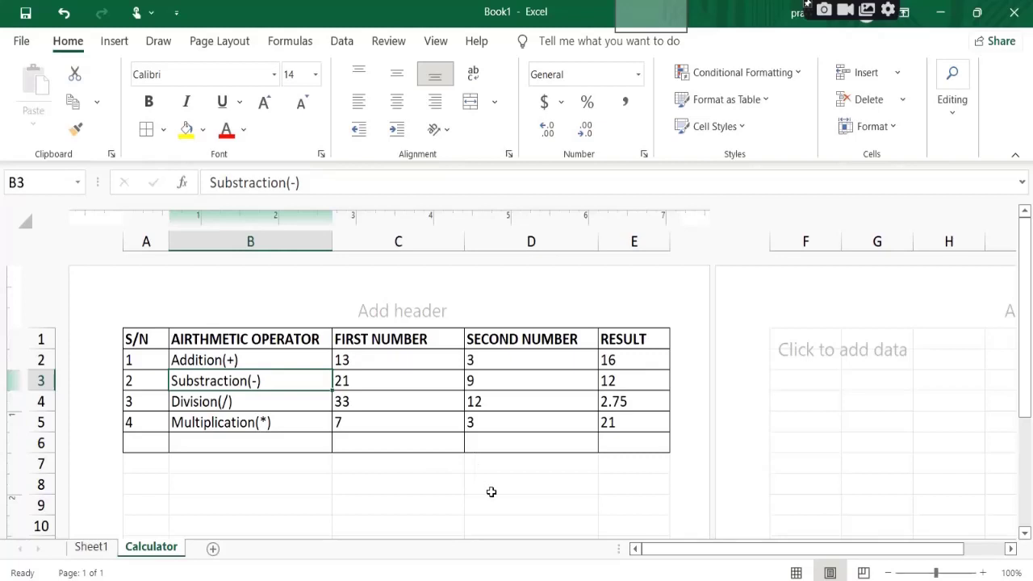
pyautogui.click(795, 573)
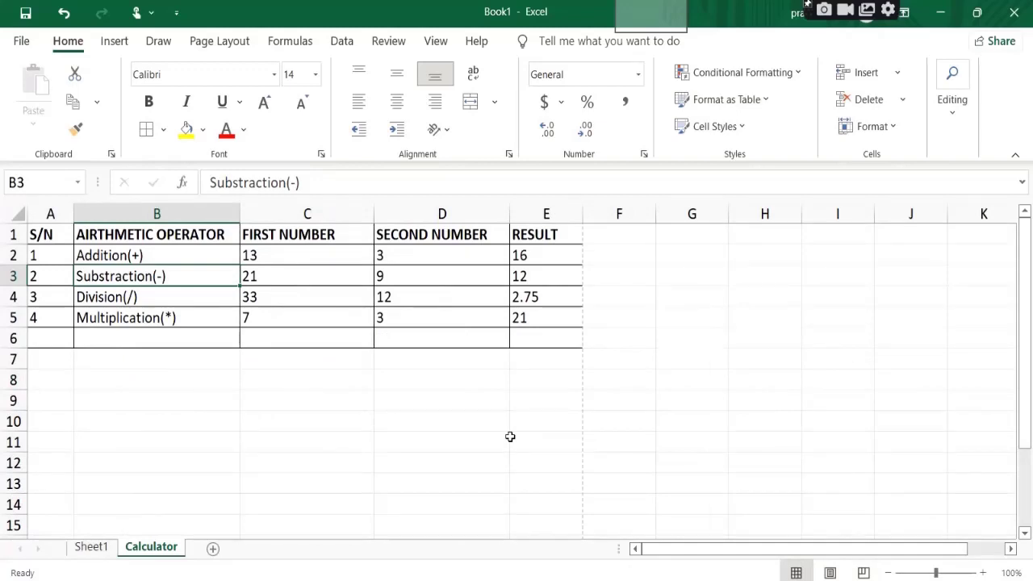
pyautogui.hotkey('ctrl', 'p')
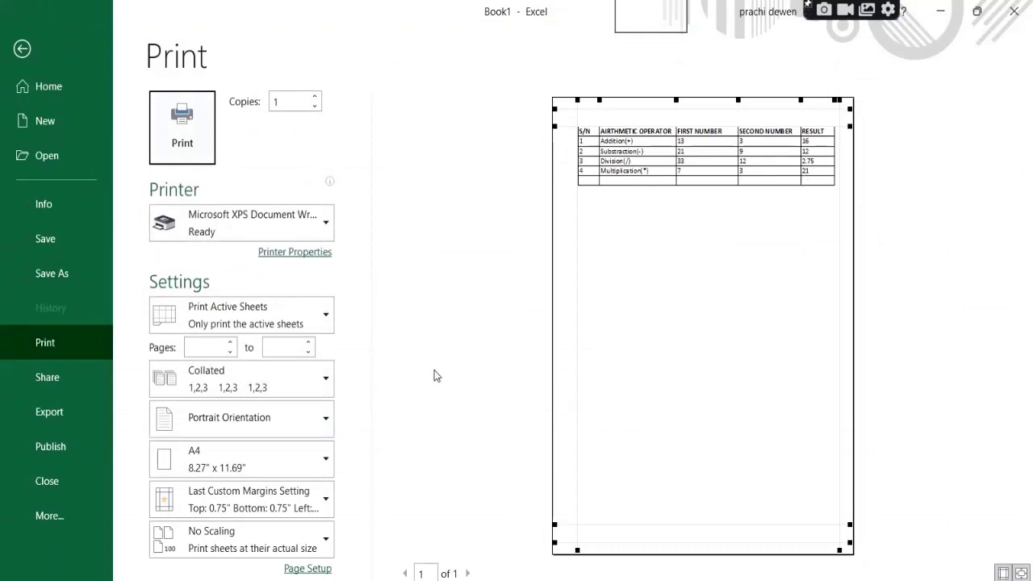
# In the print settings, set Copies to 2 and keep Microsoft XPS Document Writer as the printer
pyautogui.click(24, 50)
pyautogui.click(26, 45)
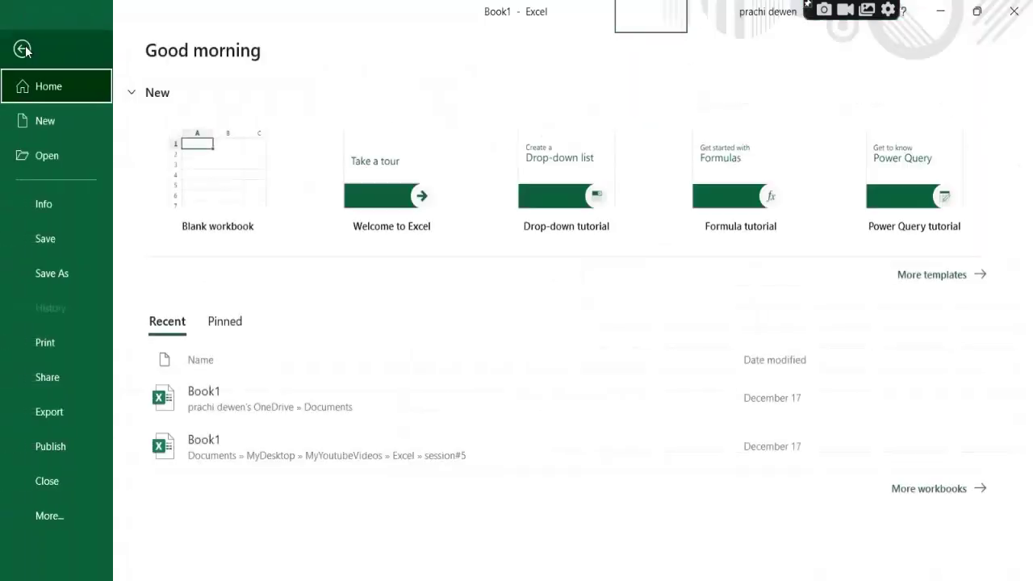
pyautogui.click(48, 342)
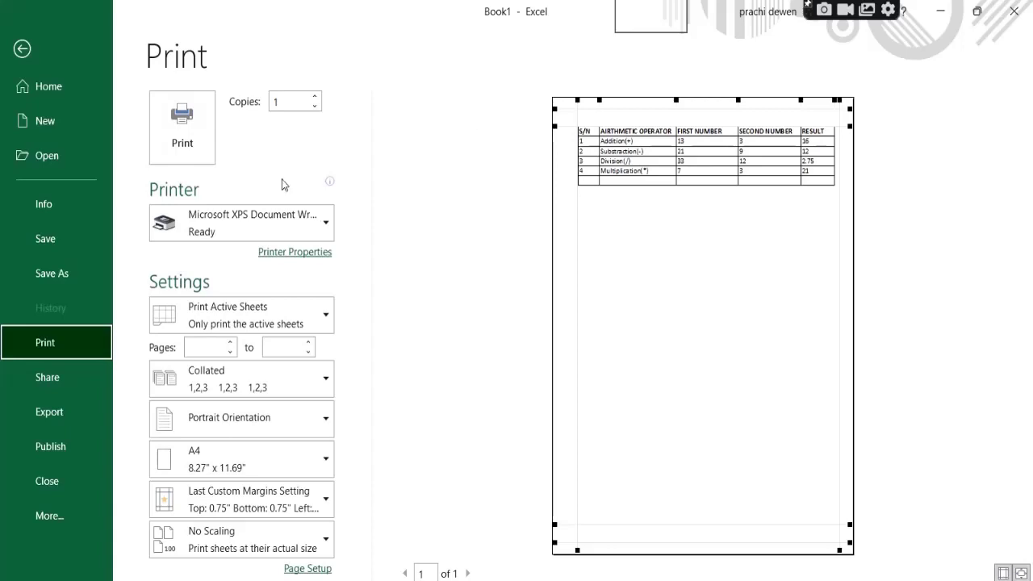
pyautogui.click(287, 102)
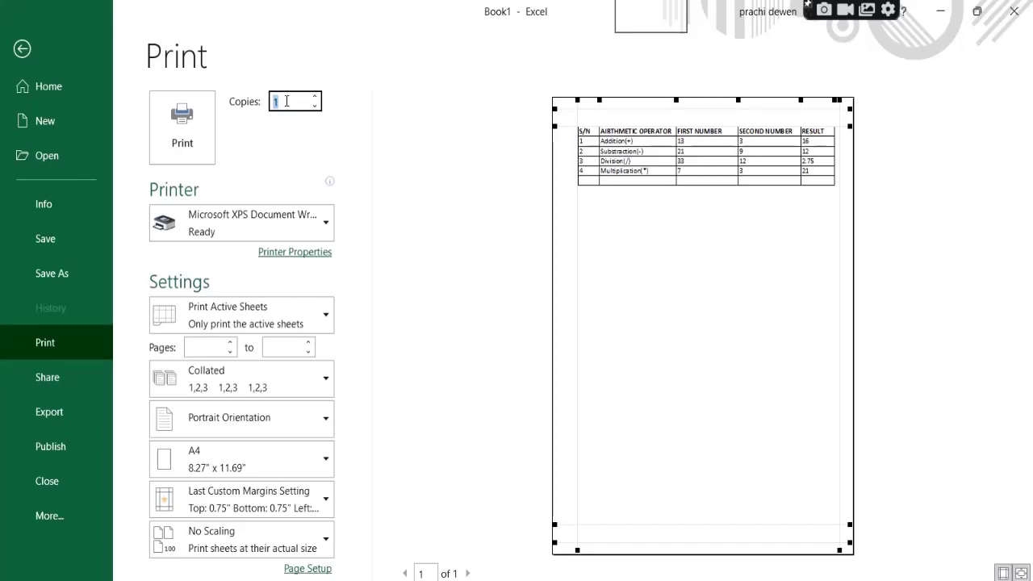
pyautogui.write('2')
pyautogui.click(281, 222)
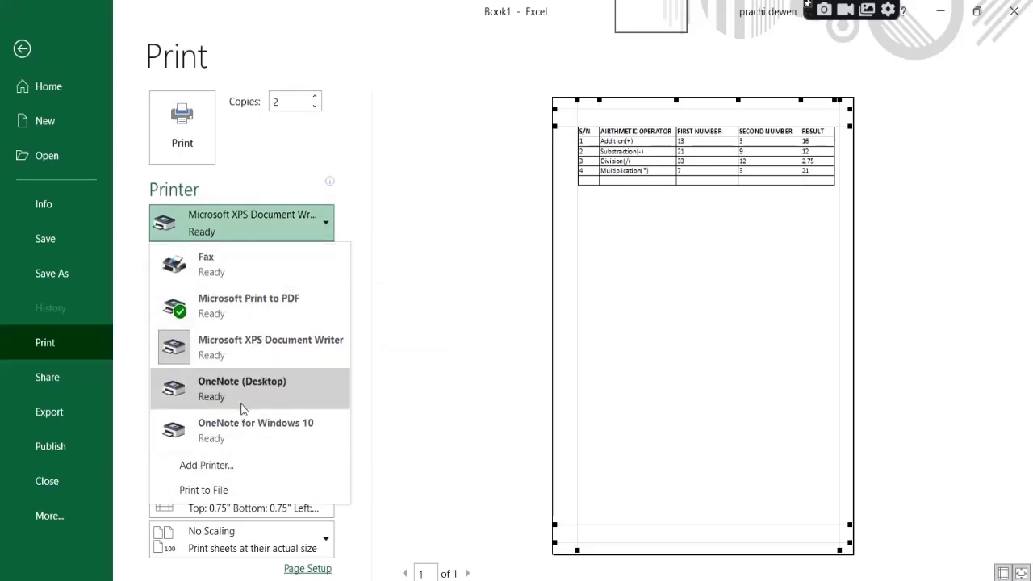
pyautogui.click(271, 353)
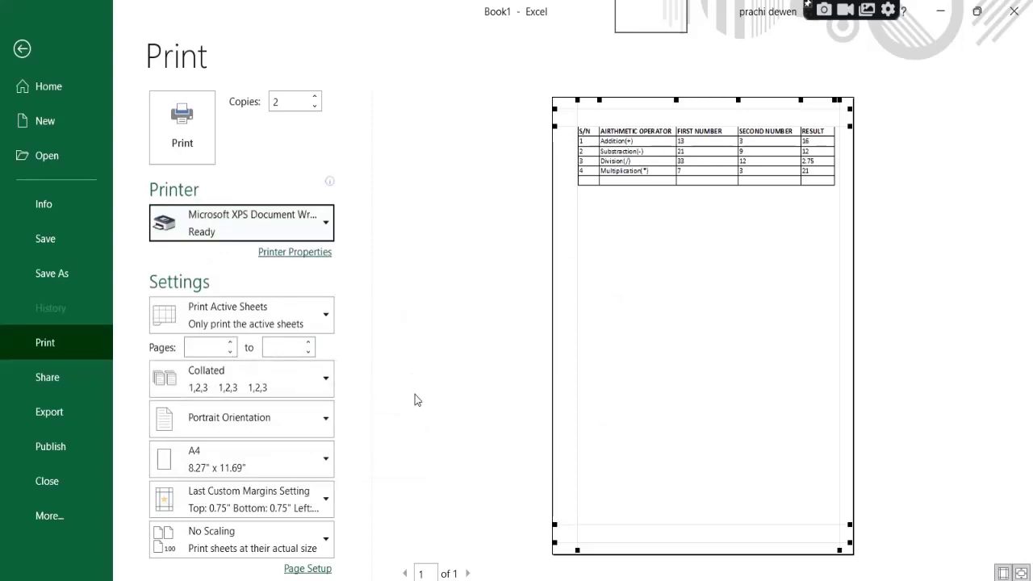
# Clear the Pages from/to boxes so the page range stays blank, then show the orientation options
pyautogui.click(210, 345)
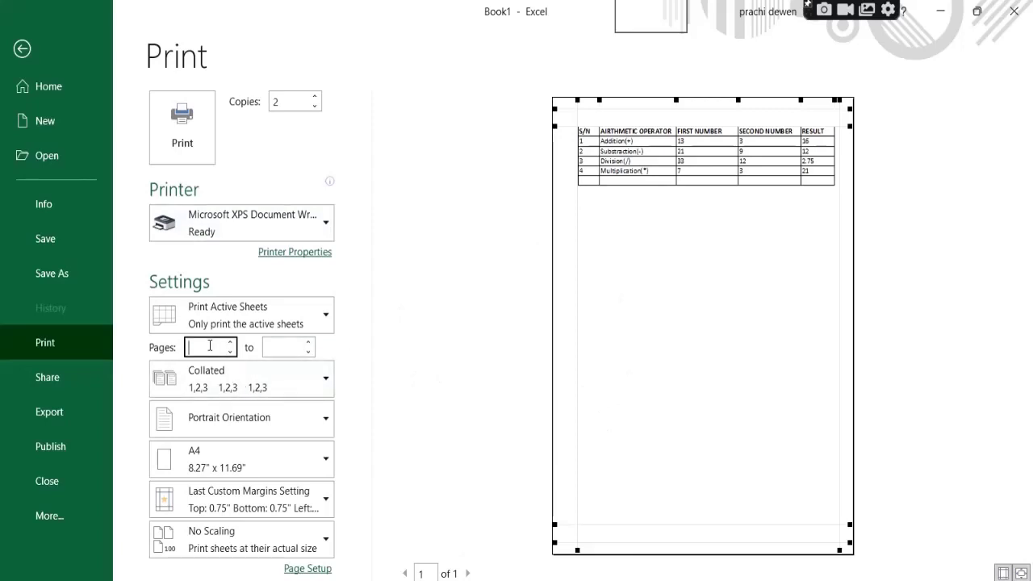
pyautogui.click(277, 345)
pyautogui.hotkey('shift', 'Tab')
pyautogui.click(279, 347)
pyautogui.click(204, 347)
pyautogui.click(282, 347)
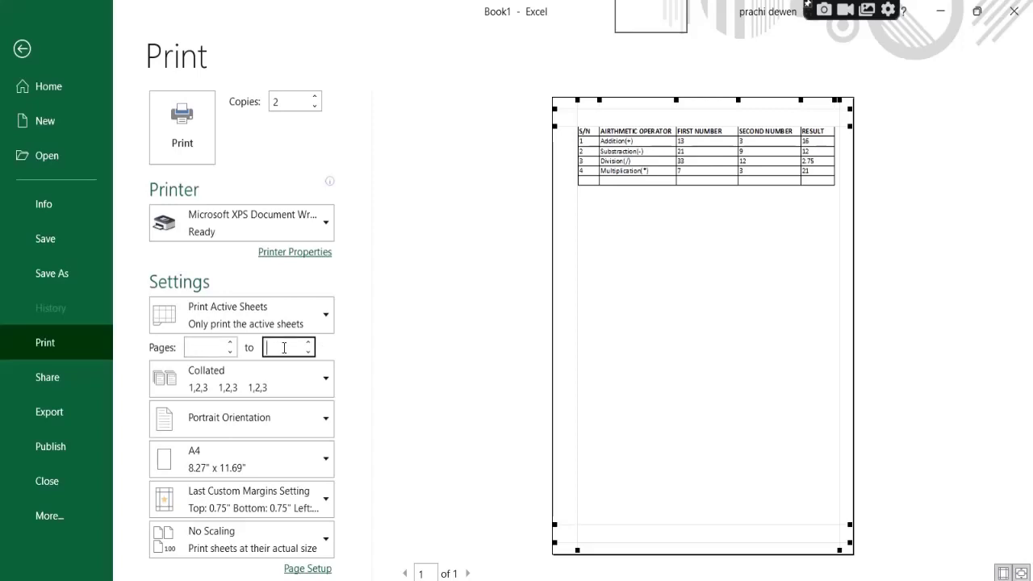
pyautogui.click(198, 349)
pyautogui.click(284, 348)
pyautogui.click(215, 348)
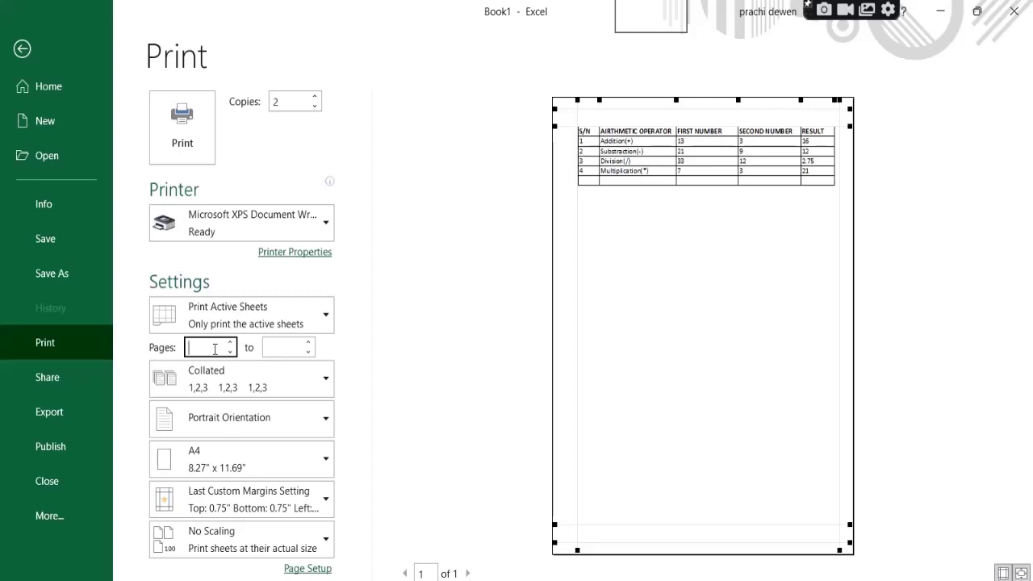
pyautogui.write('1')
pyautogui.click(285, 346)
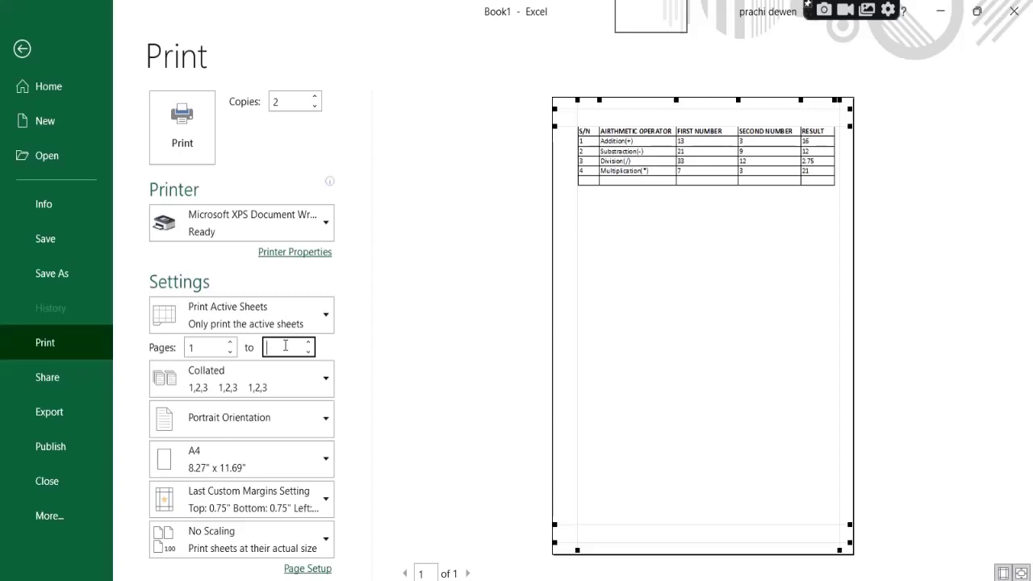
pyautogui.doubleClick(210, 349)
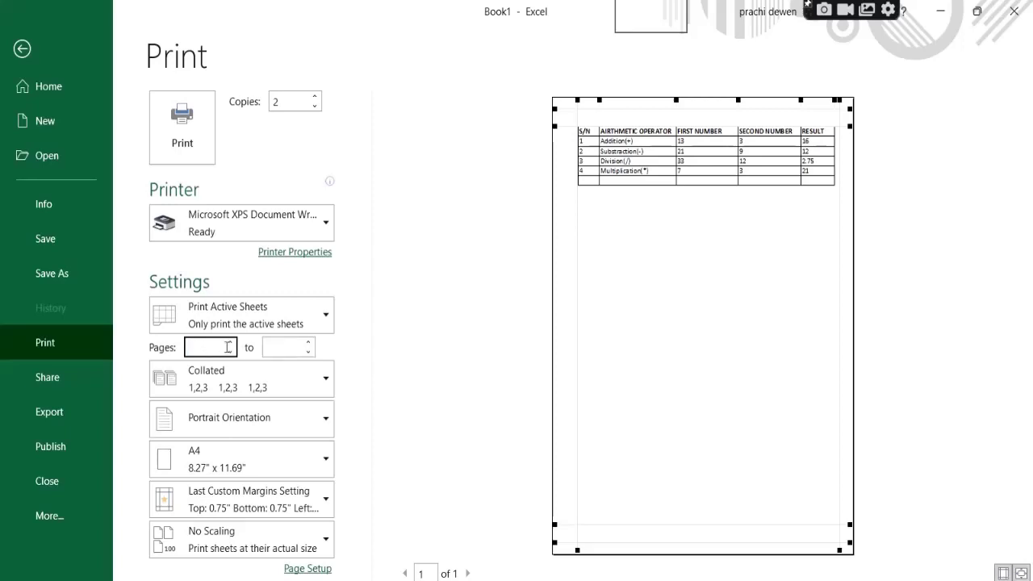
pyautogui.click(261, 424)
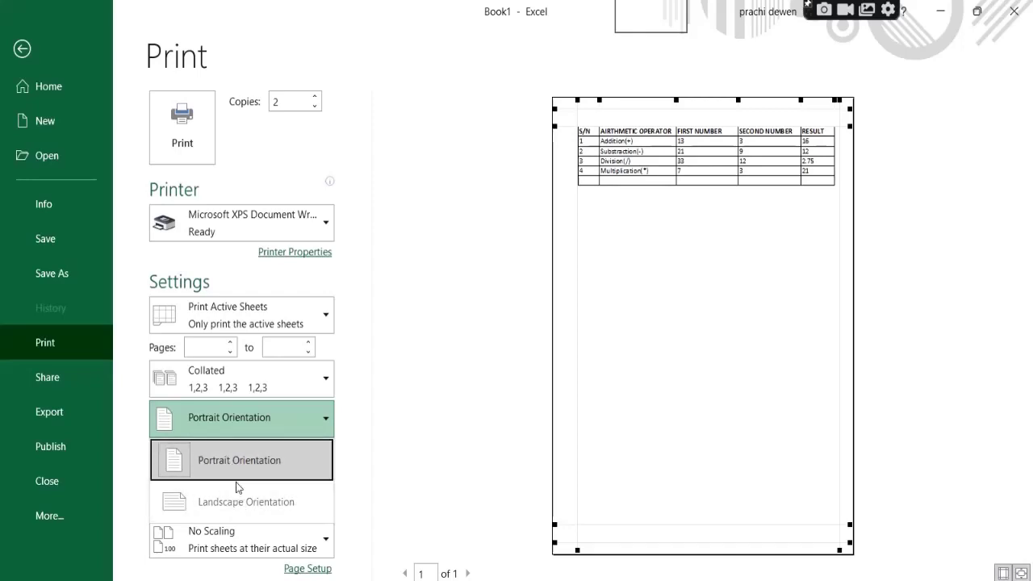
pyautogui.click(293, 423)
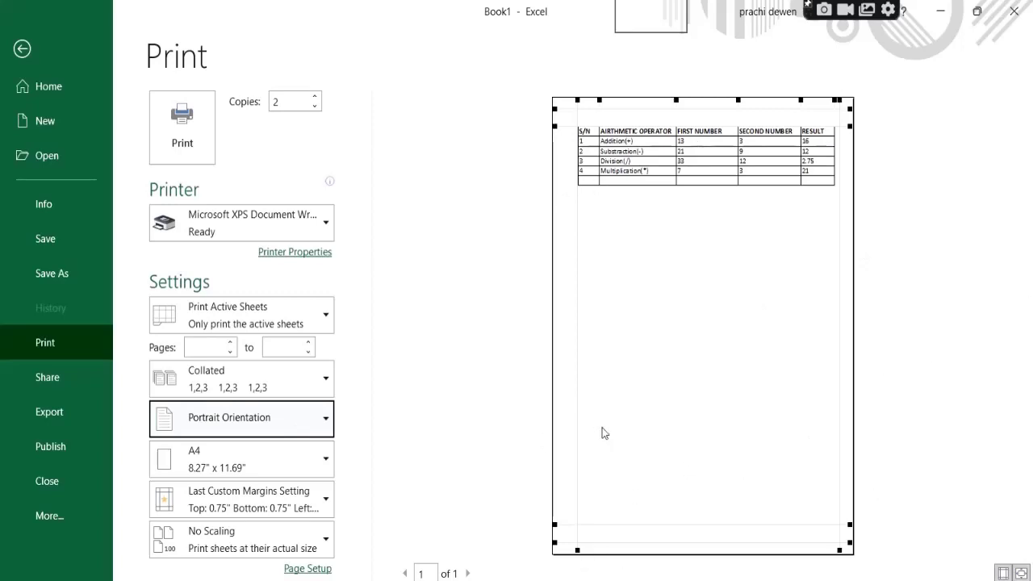
pyautogui.click(259, 421)
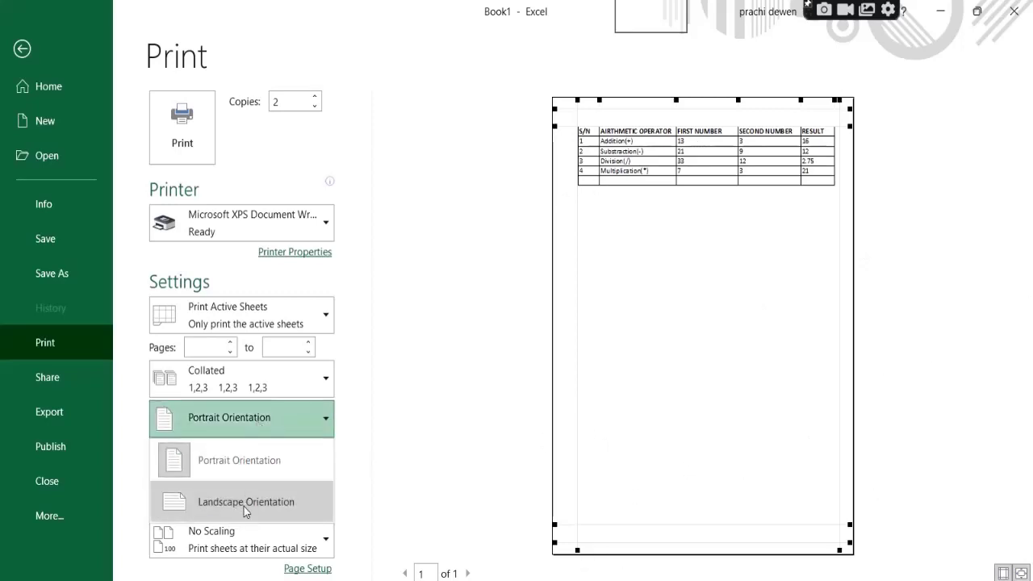
pyautogui.click(246, 509)
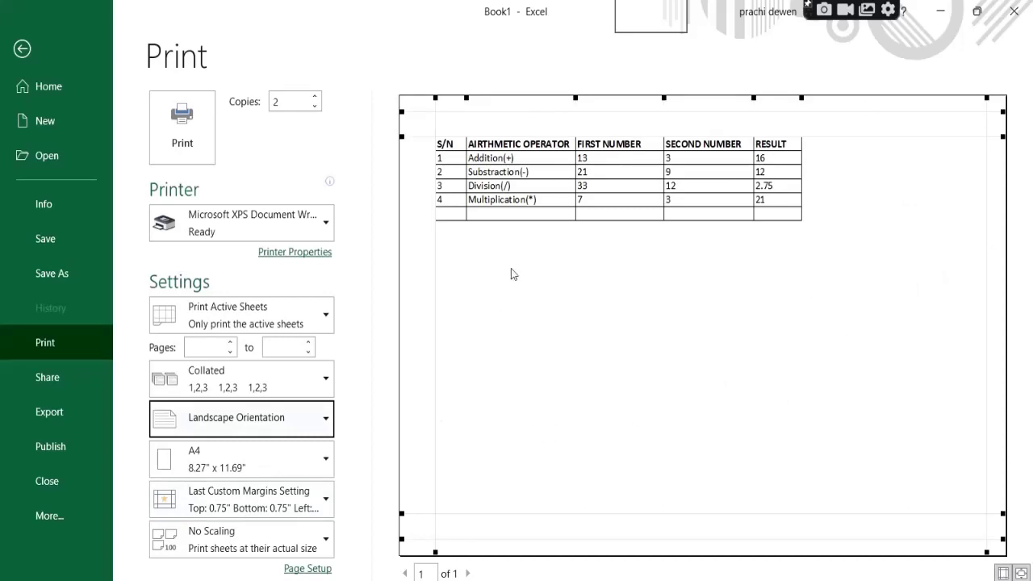
pyautogui.click(273, 423)
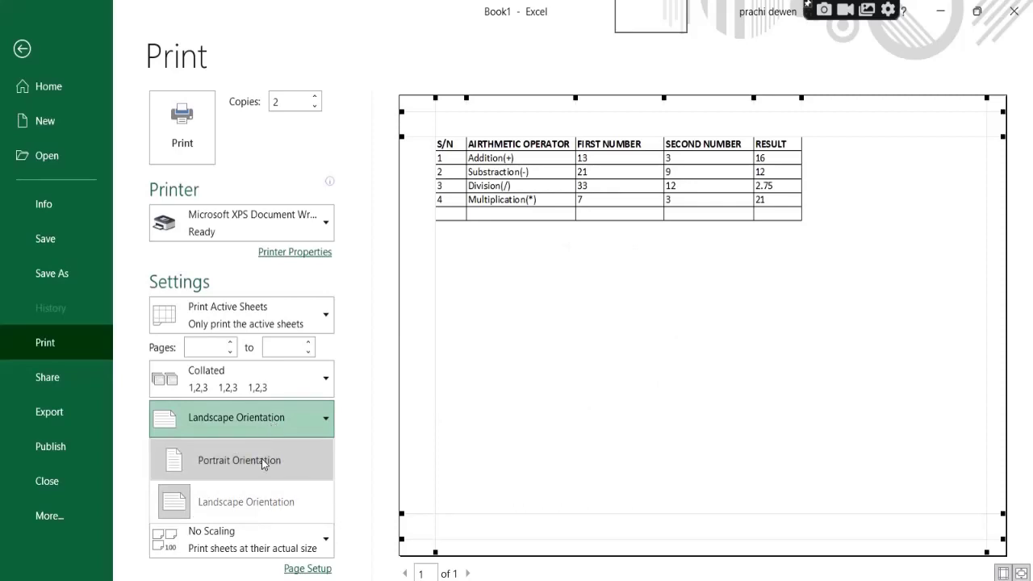
pyautogui.click(262, 458)
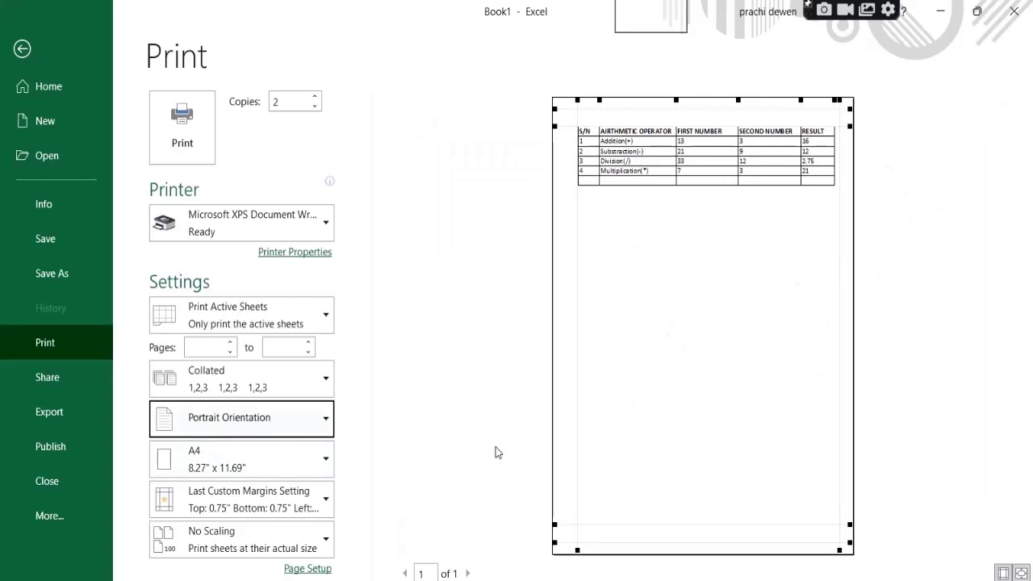
pyautogui.click(277, 466)
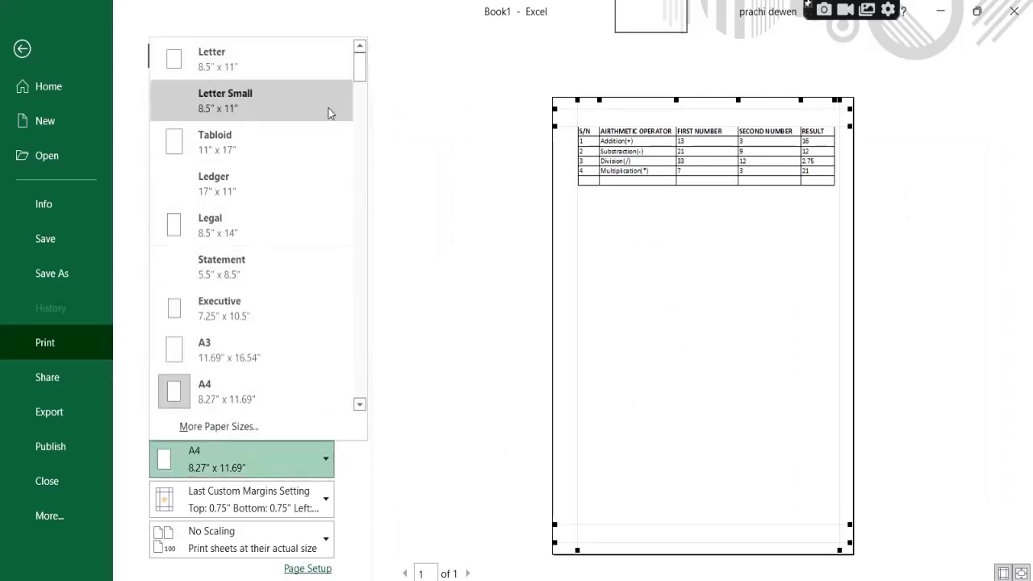
pyautogui.click(254, 398)
pyautogui.click(253, 458)
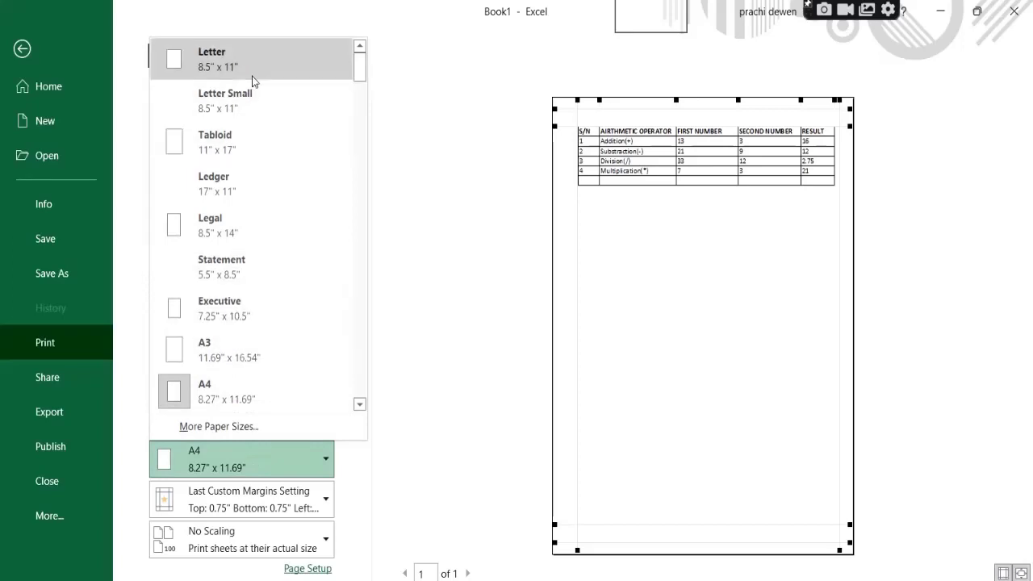
pyautogui.moveTo(364, 72); pyautogui.dragTo(360, 416)
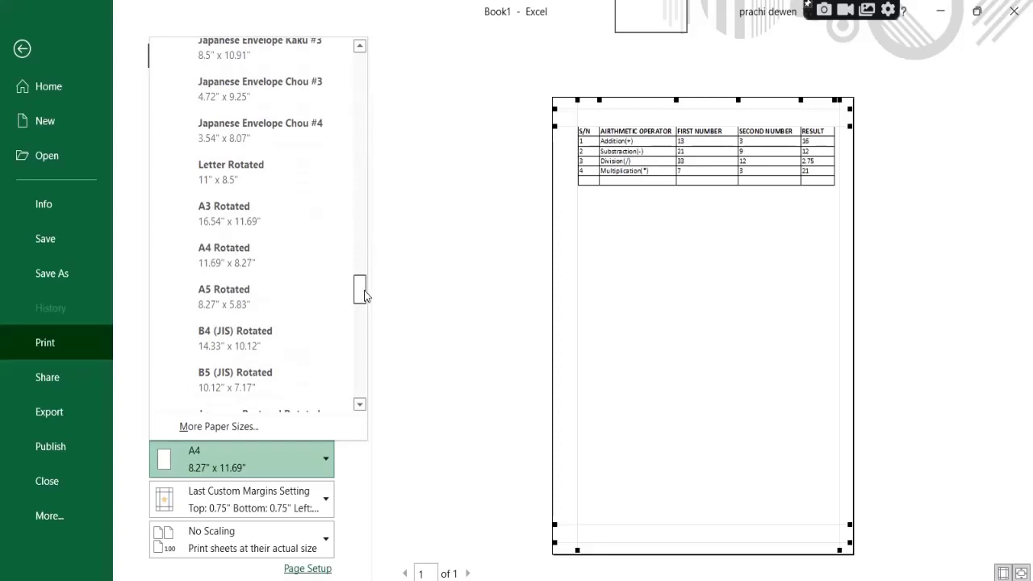
pyautogui.click(438, 420)
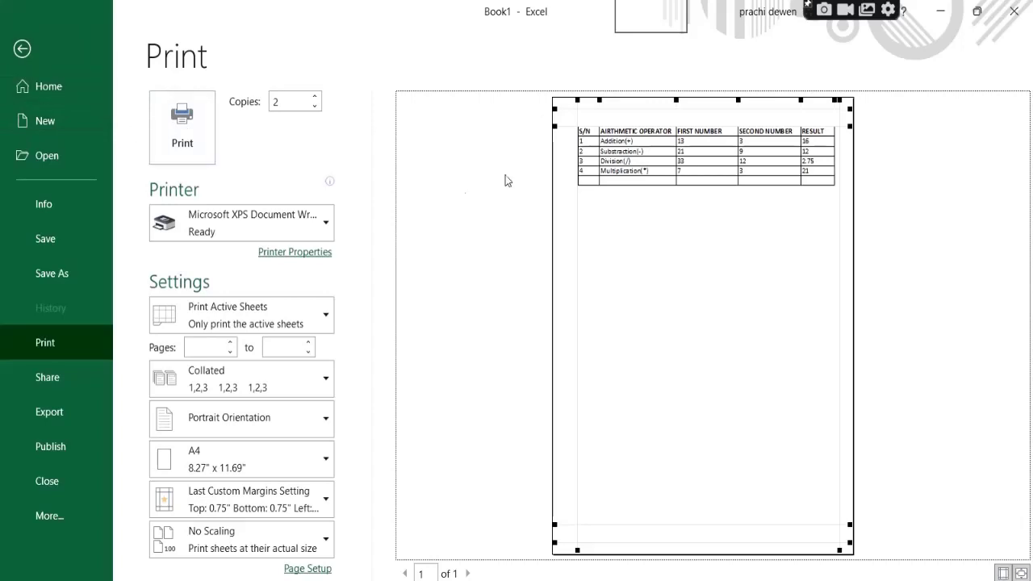
# Leave the print view and return to the bordered Calculator table on the worksheet
pyautogui.click(23, 52)
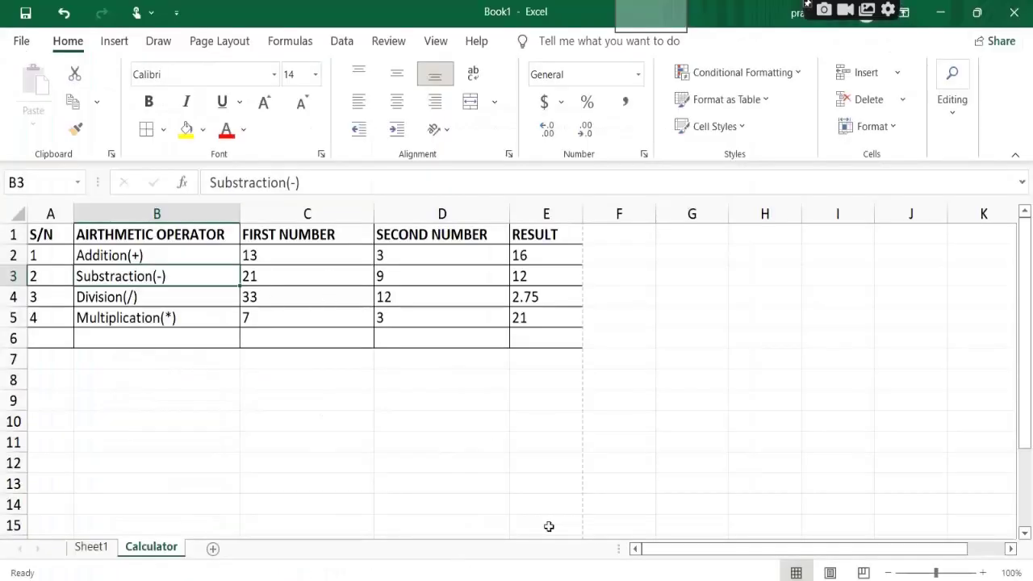